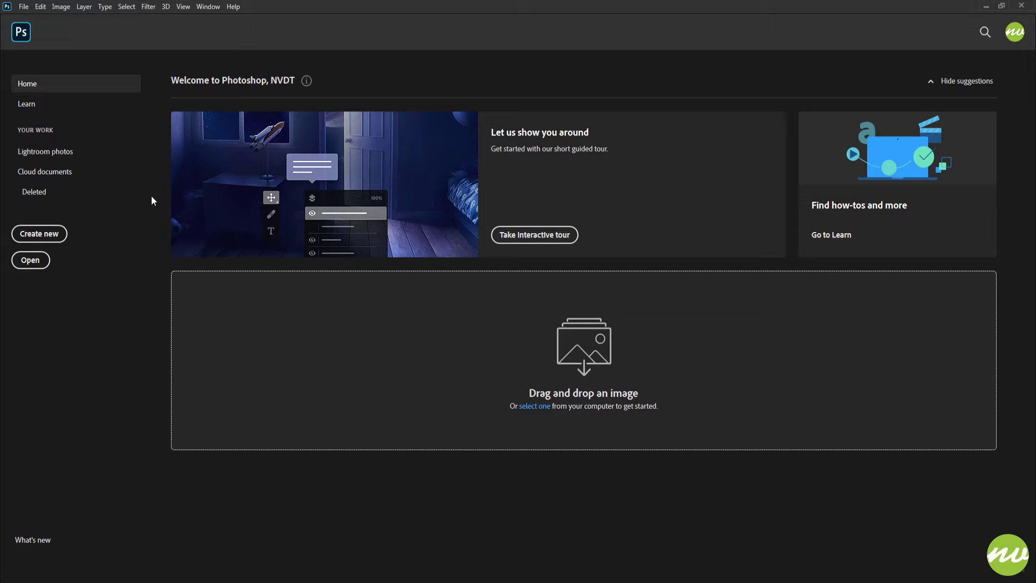
- Open Countryside.jpg and duplicate its Background layer as a new layer named Artistic
{"action": "left_click", "coordinate": [31, 260]}
{"action": "double_click", "coordinate": [126, 89]}
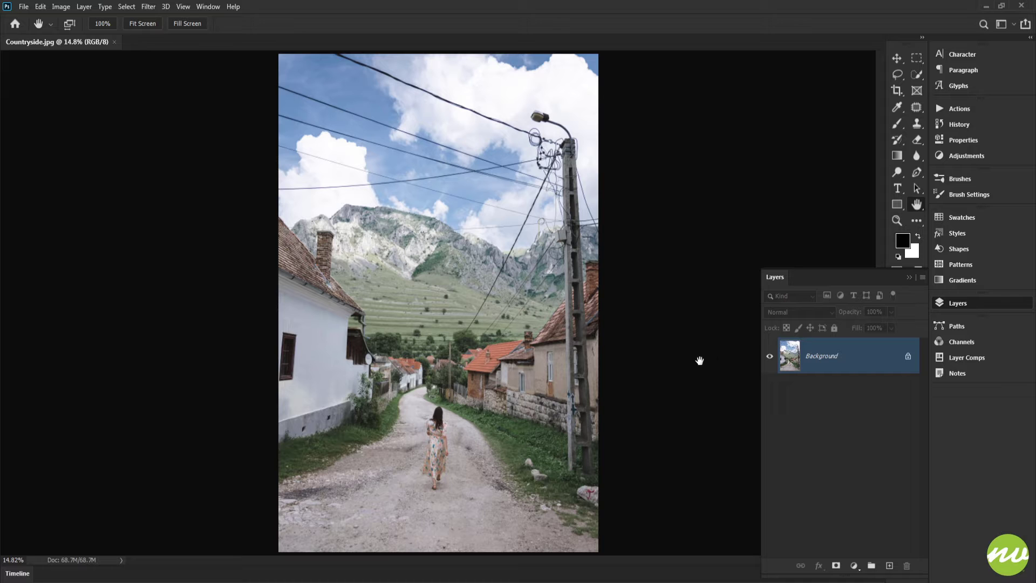
{"action": "key", "text": "ctrl+j"}
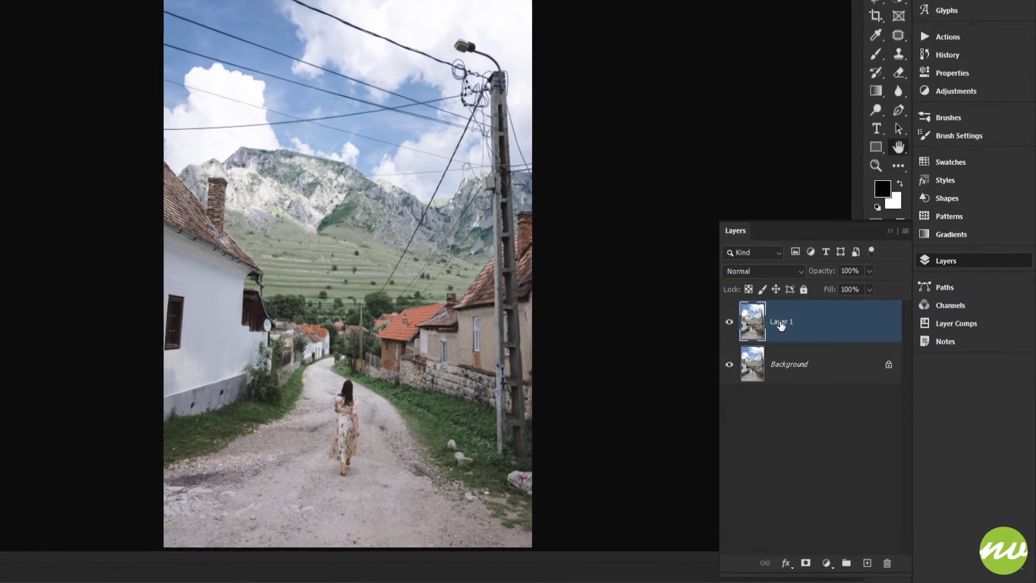
{"action": "double_click", "coordinate": [781, 322]}
{"action": "type", "text": "A"}
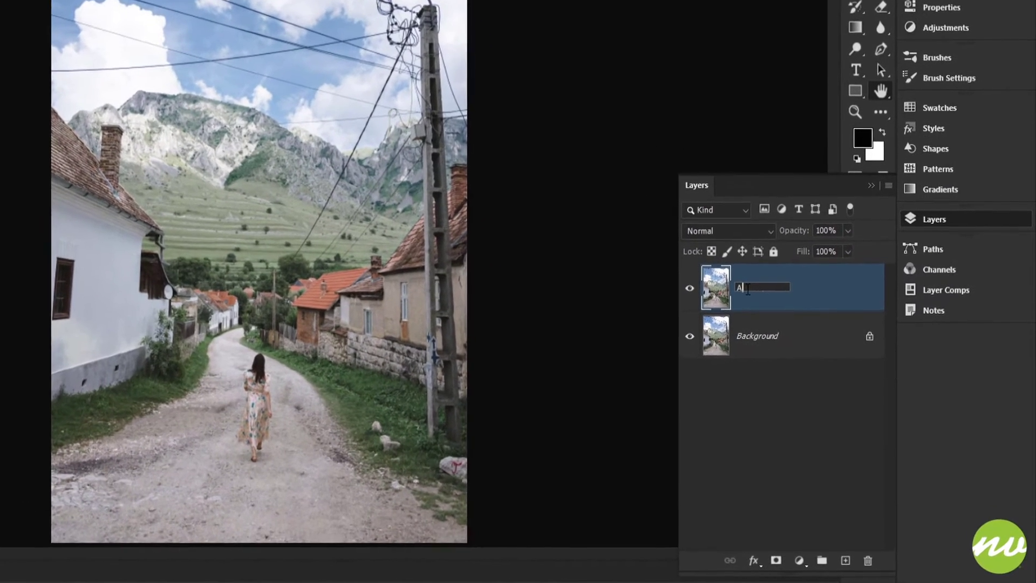
{"action": "type", "text": "rtistic"}
{"action": "key", "text": "Return"}
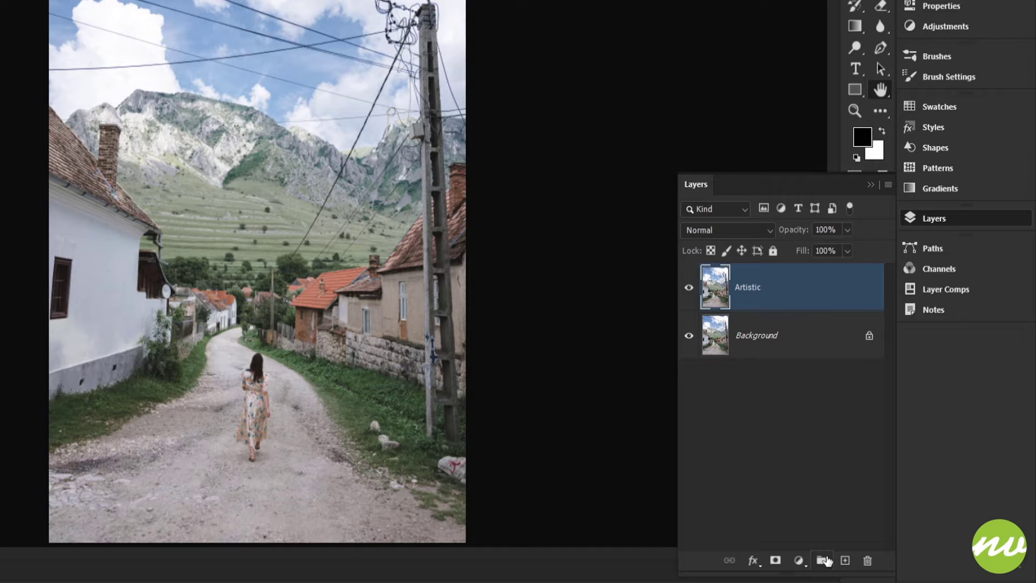
- Place the Artistic layer in a new layer group, also named Artistic
{"action": "left_click", "coordinate": [821, 561], "text": "alt"}
{"action": "type", "text": "Artistic"}
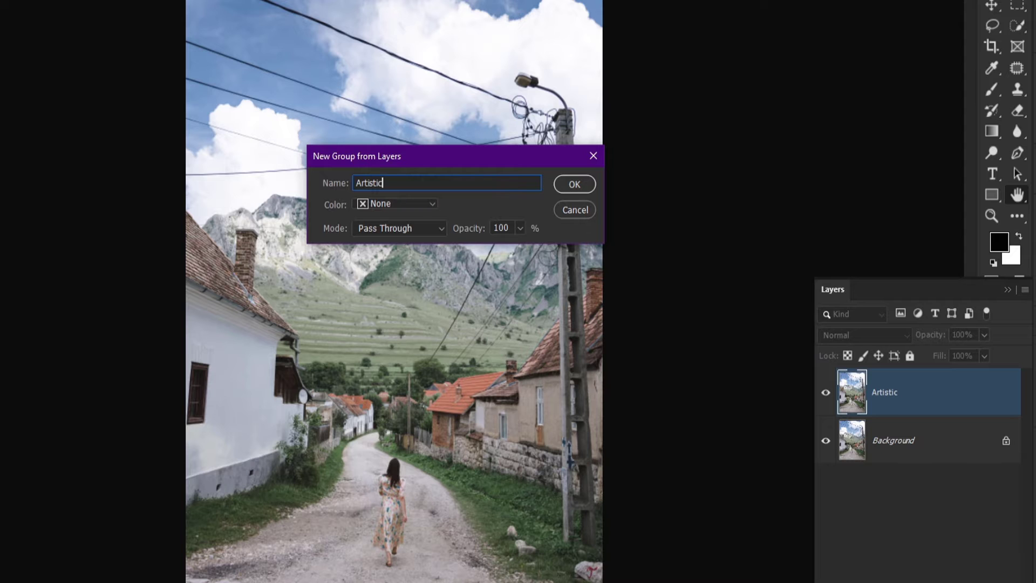
{"action": "key", "text": "Return"}
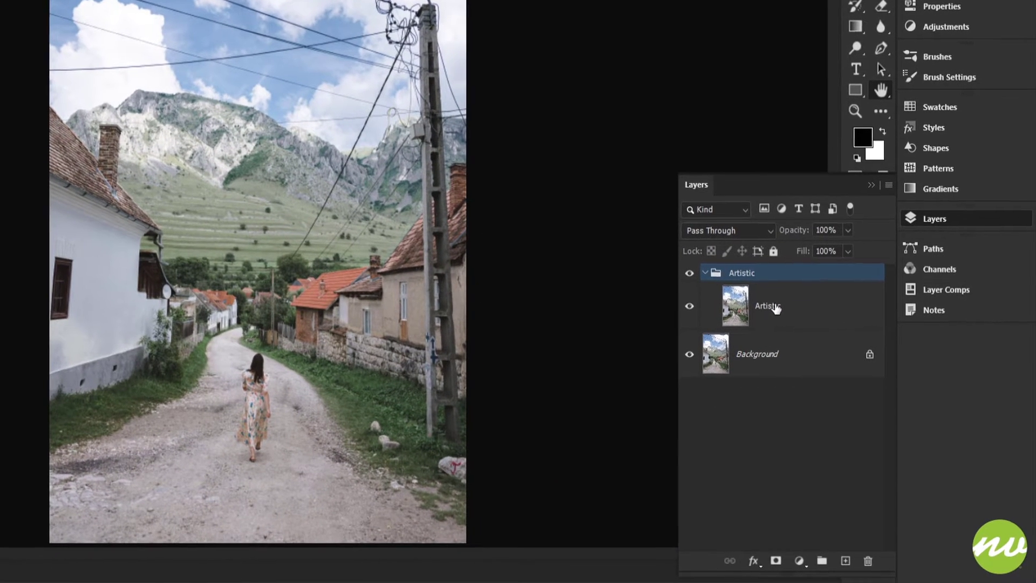
- Convert the Artistic layer inside the group to a smart object
{"action": "right_click", "coordinate": [794, 322]}
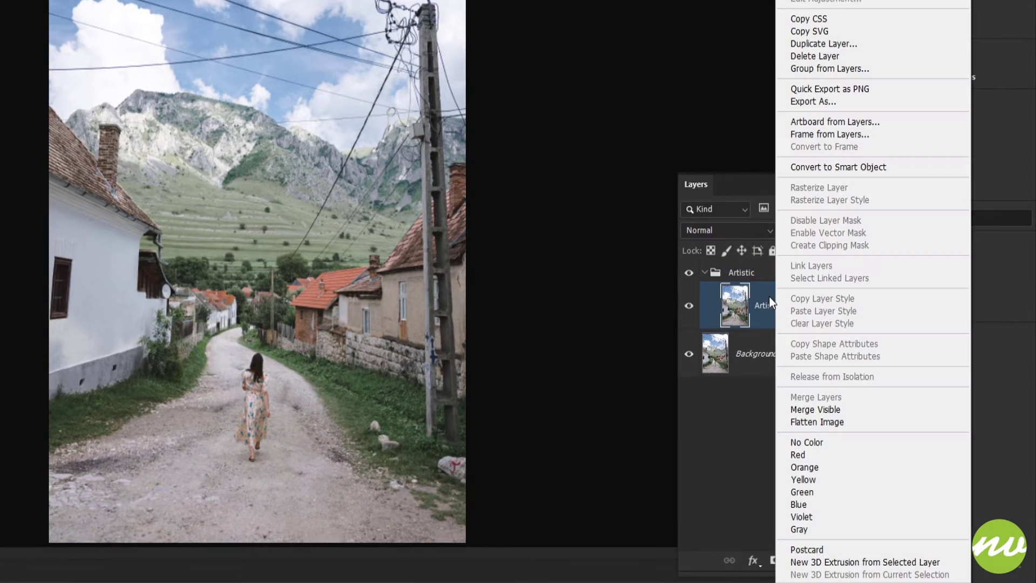
{"action": "left_click", "coordinate": [756, 307]}
{"action": "right_click", "coordinate": [773, 305]}
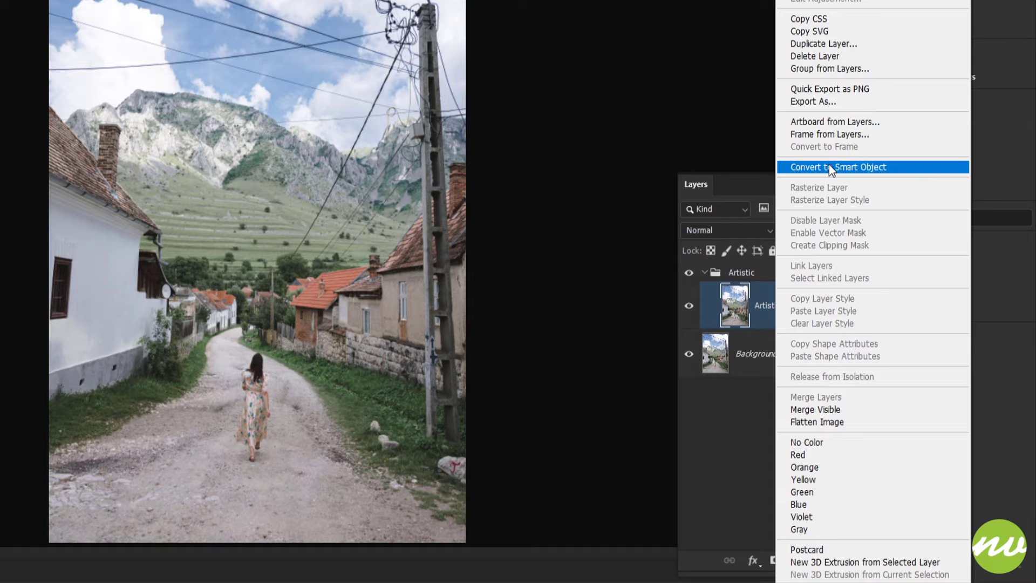
{"action": "left_click", "coordinate": [846, 169]}
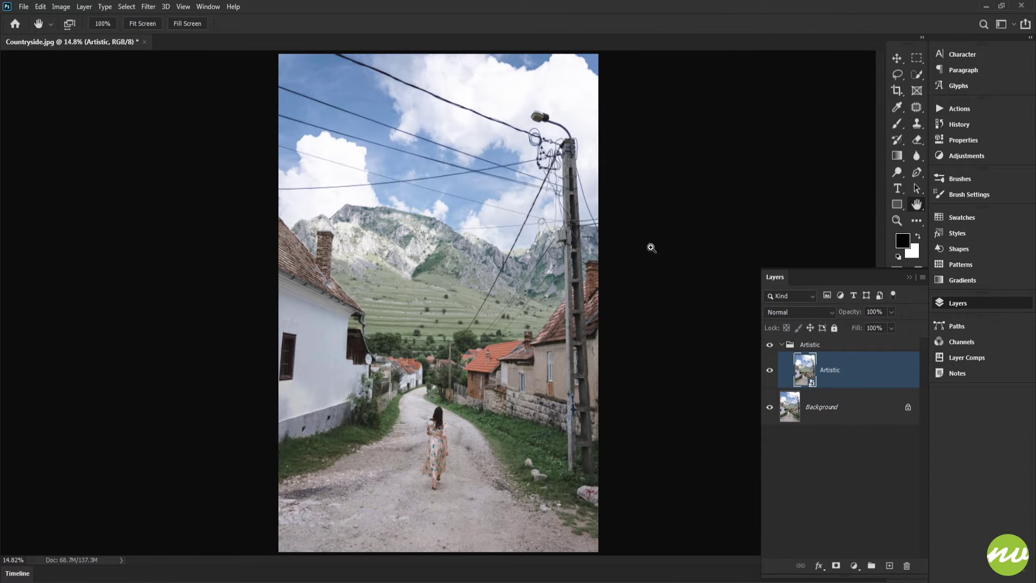
- Resize the image to a width of 3000 pixels with its proportions linked
{"action": "key", "text": "ctrl+alt+i"}
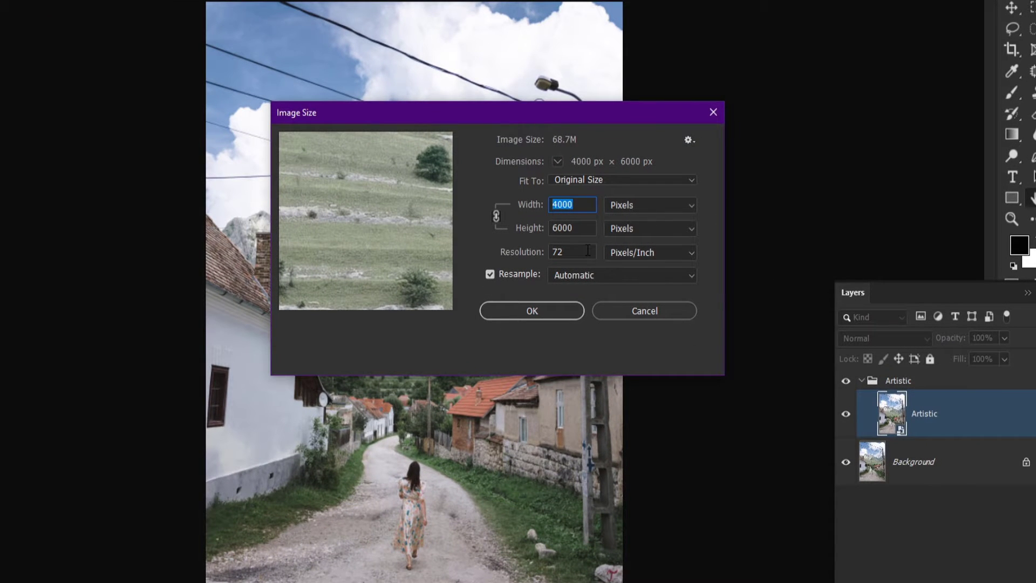
{"action": "type", "text": "3000"}
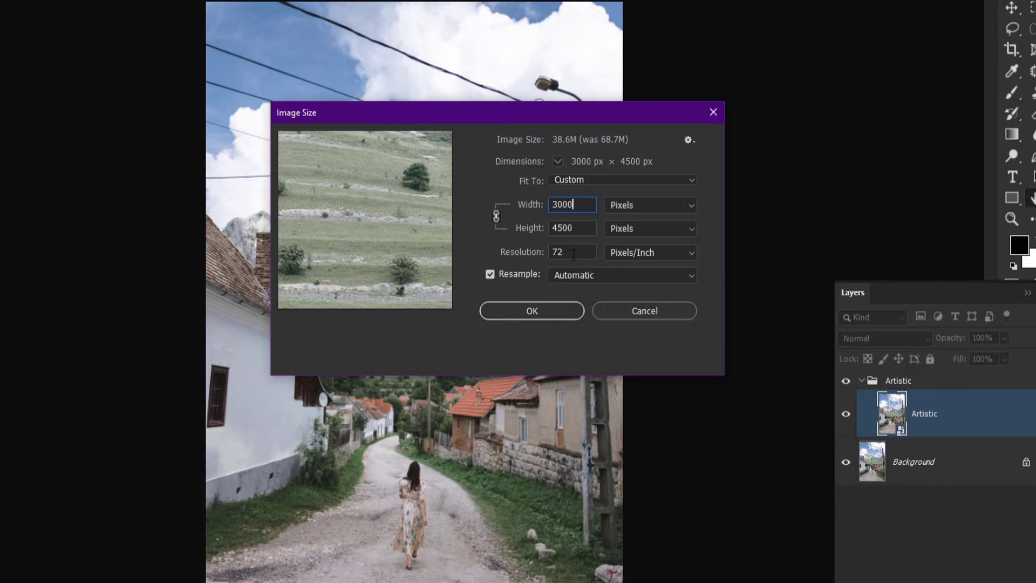
{"action": "double_click", "coordinate": [561, 254]}
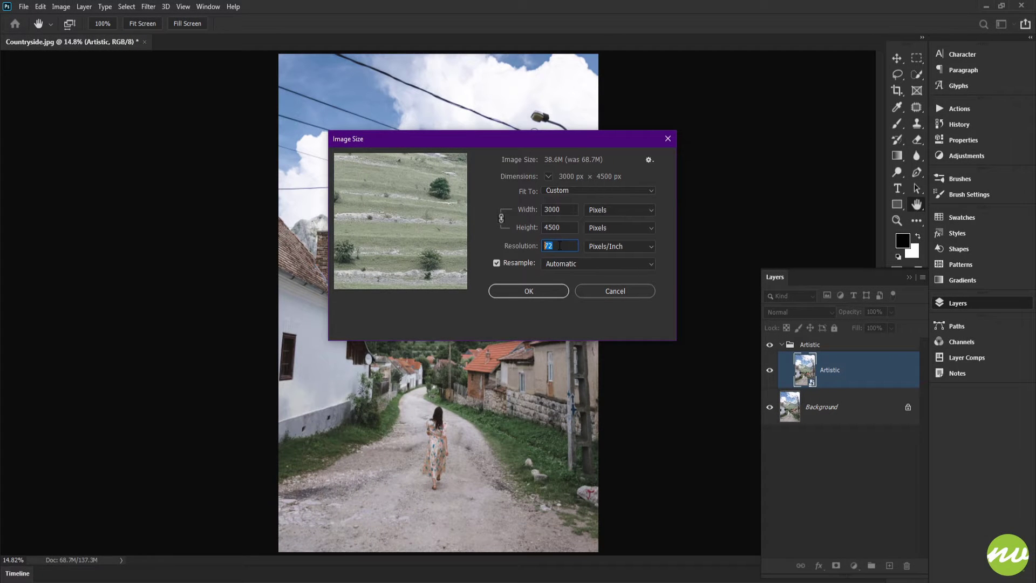
{"action": "left_click", "coordinate": [531, 291]}
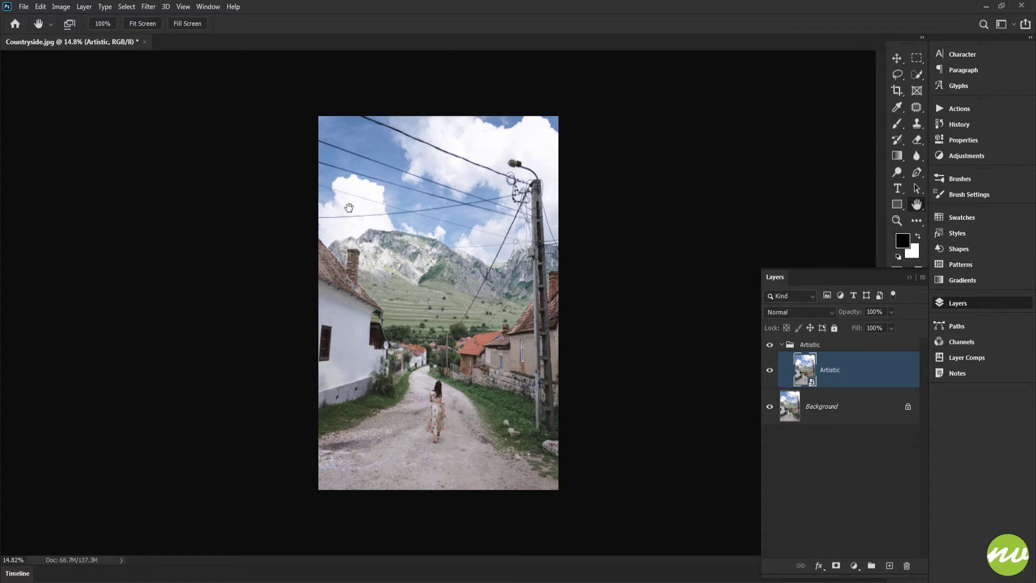
{"action": "left_click", "coordinate": [142, 24]}
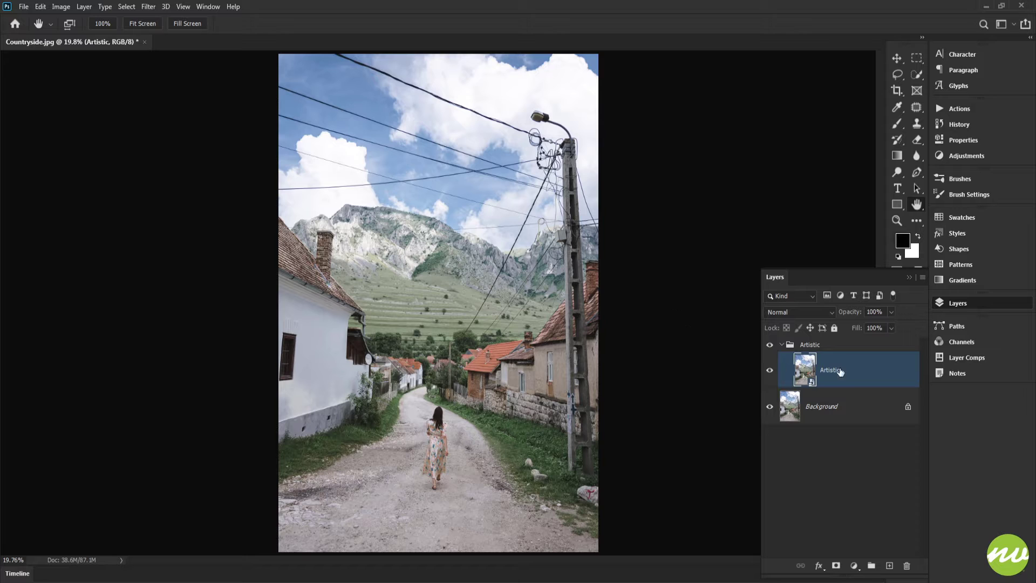
- Open the contents of the Artistic smart object and add a Gradient Map adjustment layer above the photo
{"action": "double_click", "coordinate": [803, 372]}
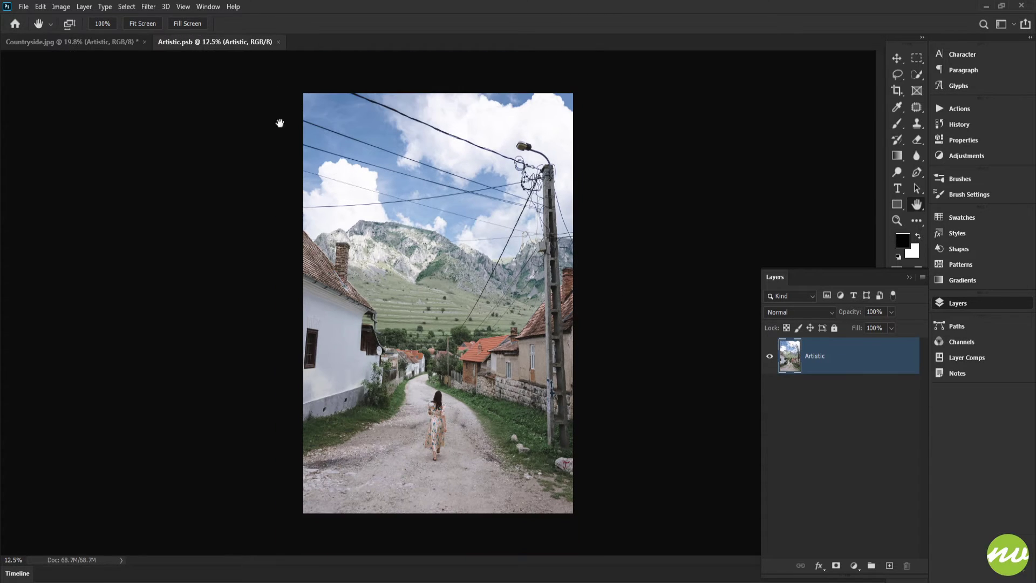
{"action": "left_click", "coordinate": [147, 24]}
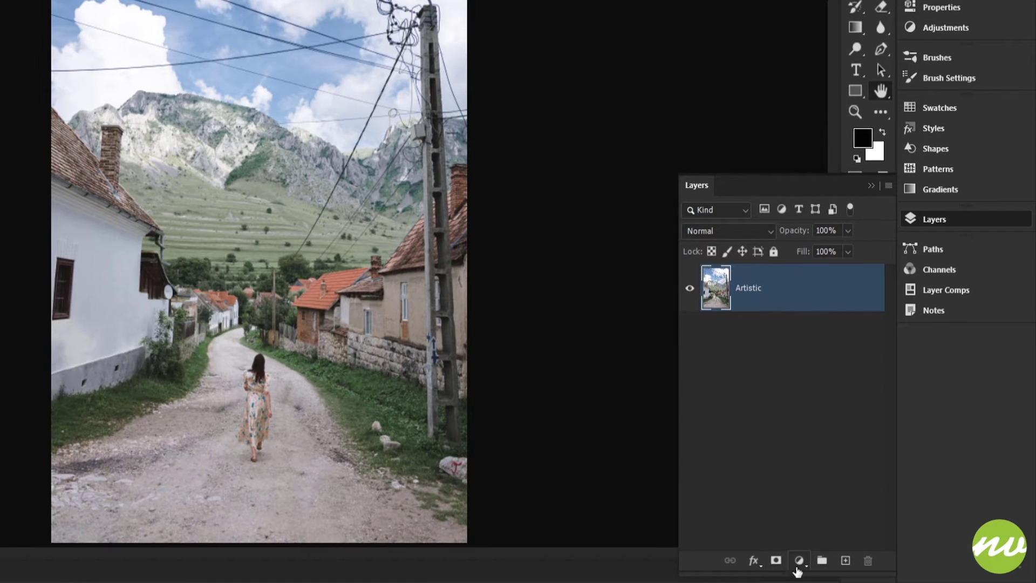
{"action": "left_click", "coordinate": [799, 561]}
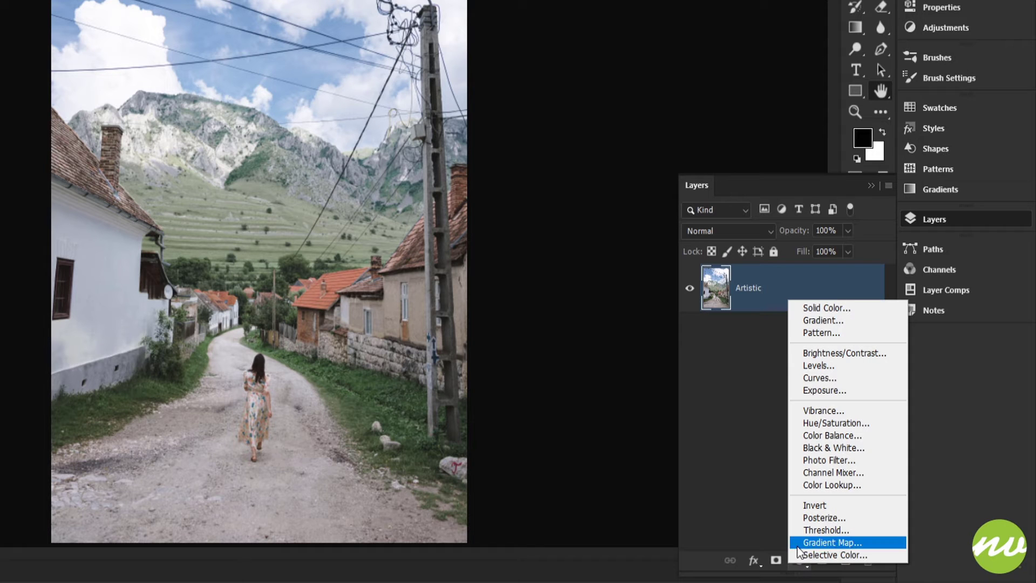
{"action": "left_click", "coordinate": [838, 545]}
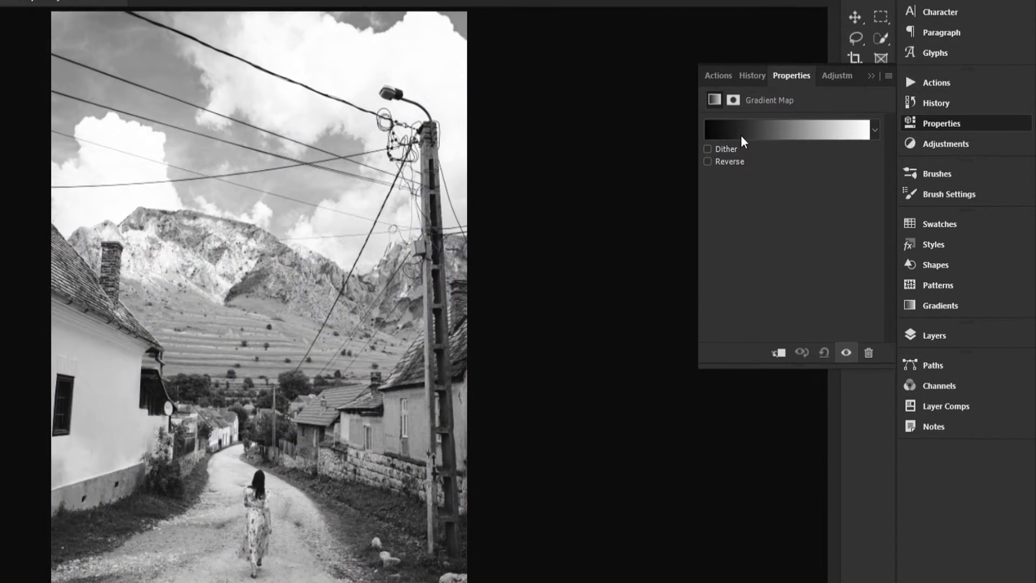
- Add a black (000000) color stop to the map's black-to-white gradient at the 25% location
{"action": "left_click", "coordinate": [740, 134]}
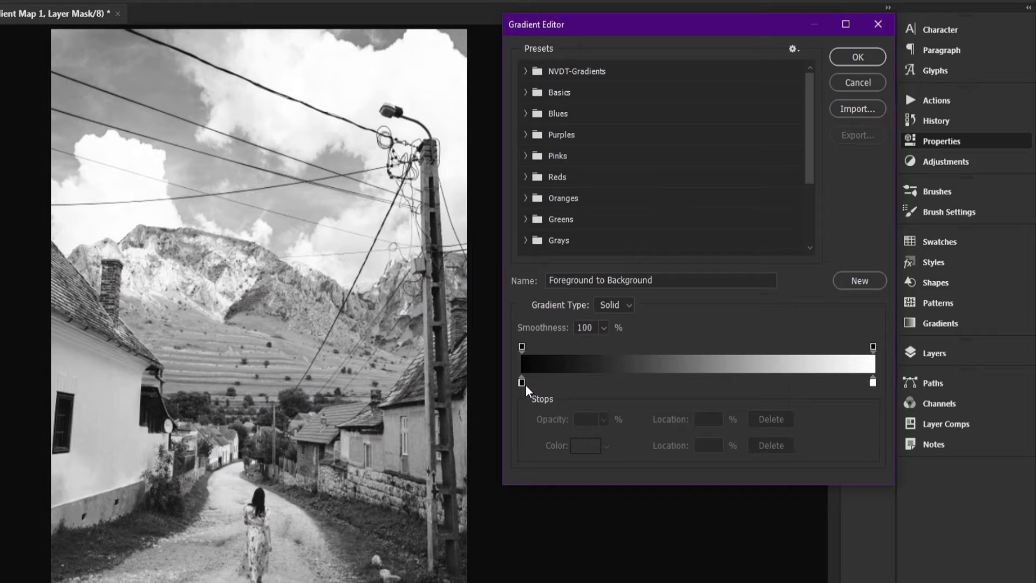
{"action": "left_click", "coordinate": [521, 382]}
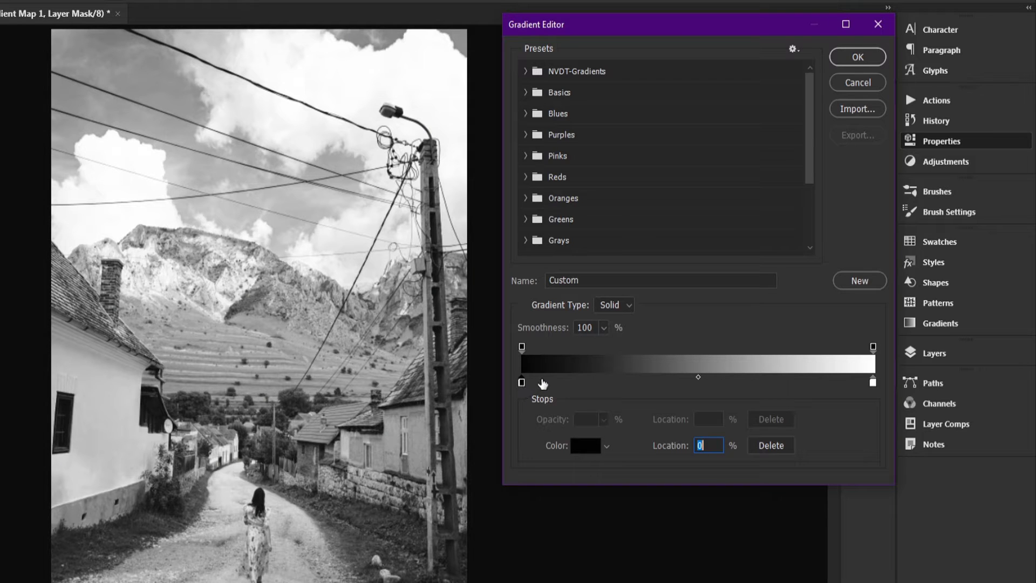
{"action": "left_click_drag", "start_coordinate": [546, 384], "coordinate": [596, 416]}
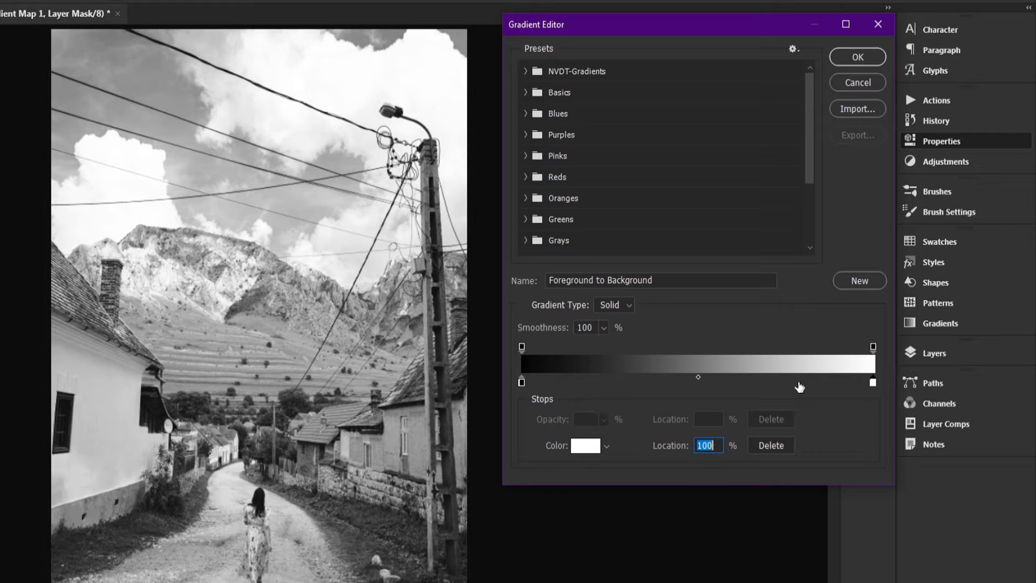
{"action": "left_click", "coordinate": [581, 384]}
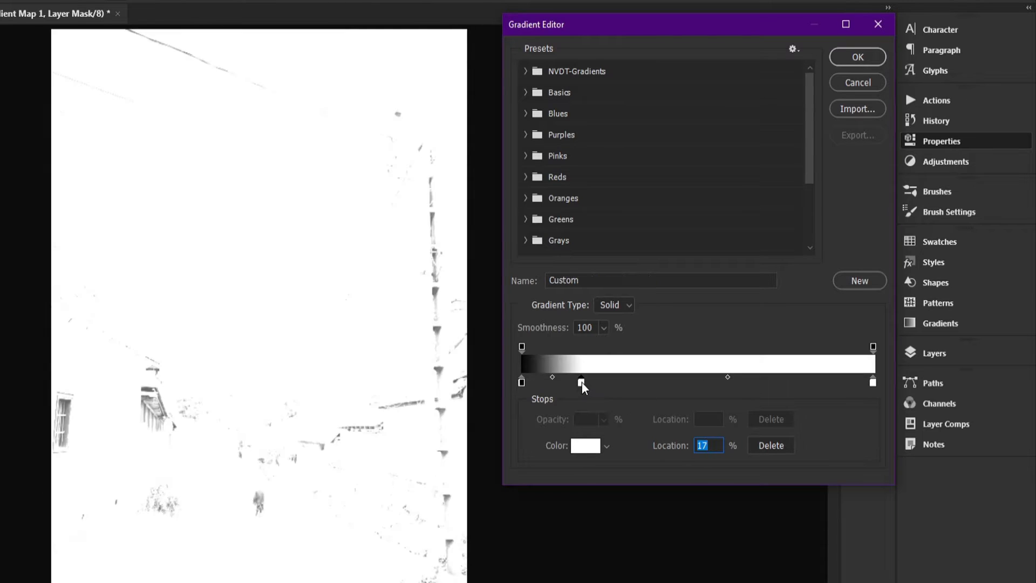
{"action": "left_click", "coordinate": [586, 448]}
{"action": "type", "text": "000000"}
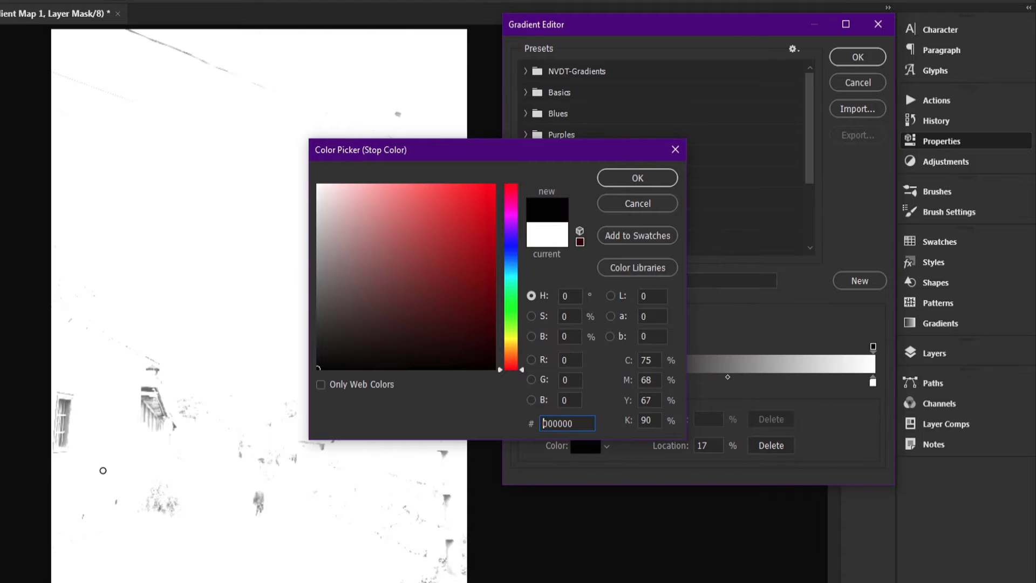
{"action": "left_click", "coordinate": [637, 178]}
{"action": "left_click_drag", "start_coordinate": [583, 386], "coordinate": [614, 394]}
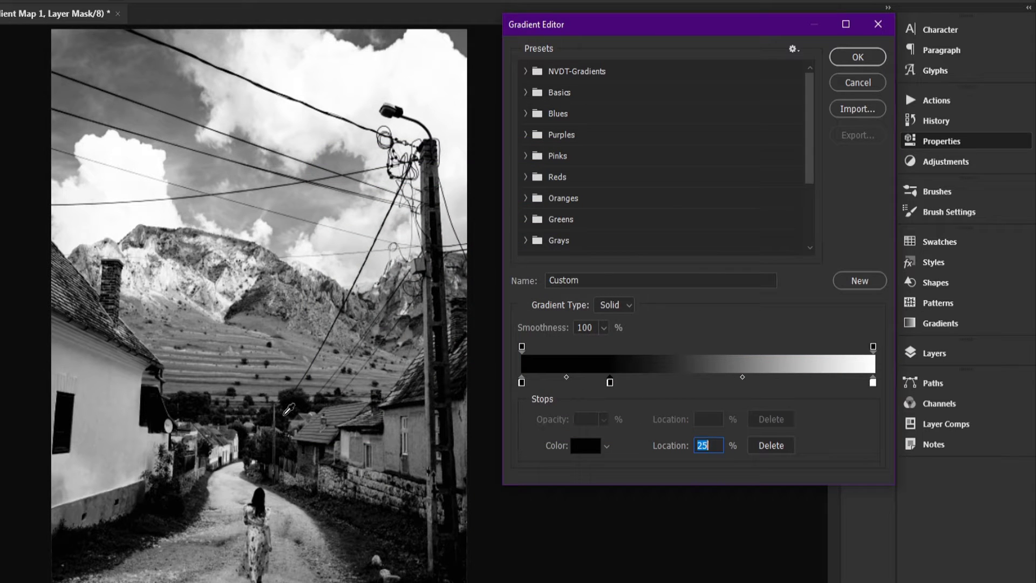
- Add a second color stop near the gradient's white end and place it at the 80% location
{"action": "left_click", "coordinate": [872, 382]}
{"action": "left_click", "coordinate": [837, 382]}
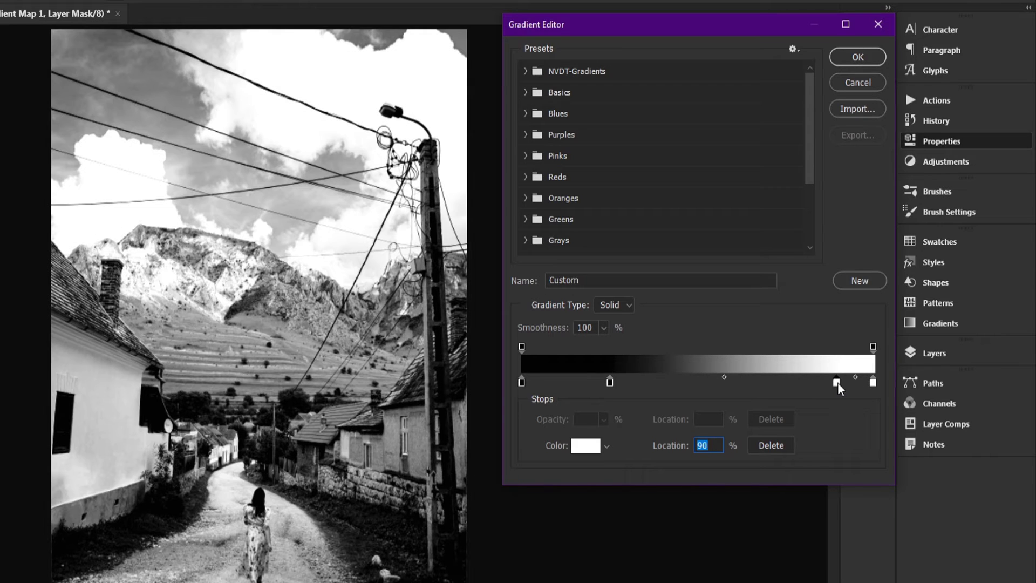
{"action": "left_click_drag", "start_coordinate": [837, 382], "coordinate": [805, 383]}
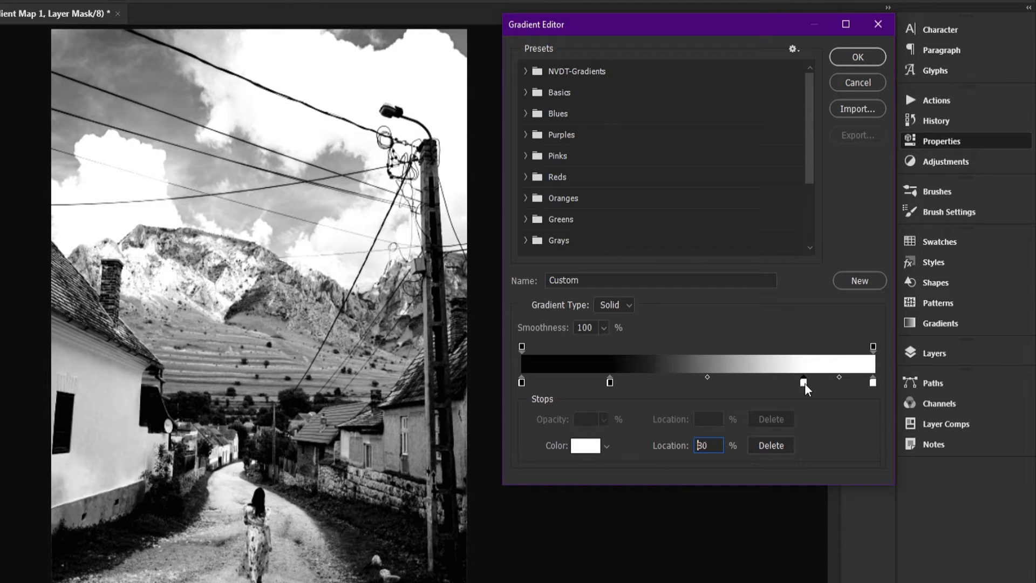
- Set the 80% stop's color to light gray c3c3c3 and apply the edited gradient to the Gradient Map layer
{"action": "left_click", "coordinate": [591, 448]}
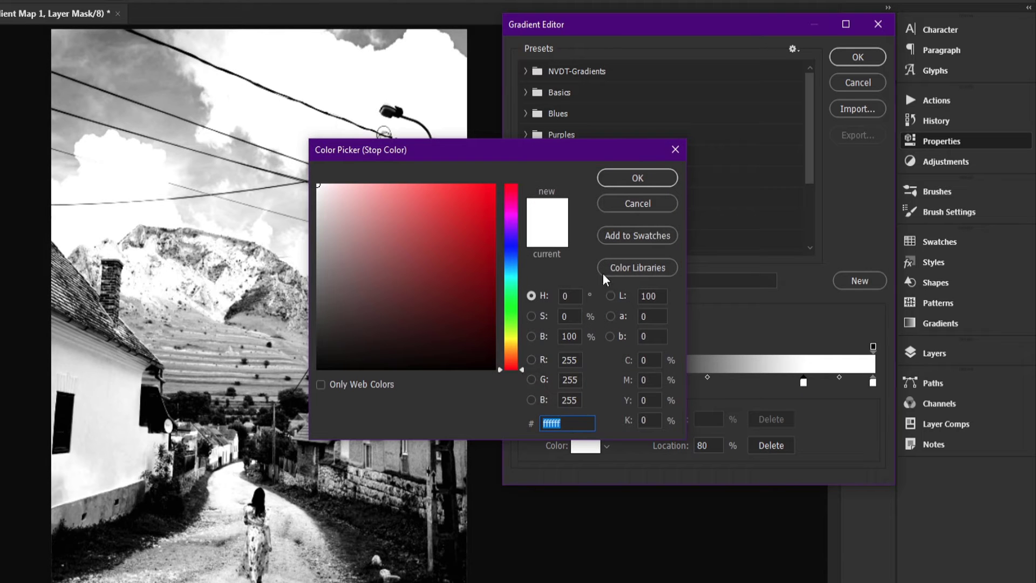
{"action": "left_click_drag", "start_coordinate": [504, 154], "coordinate": [684, 107]}
{"action": "left_click", "coordinate": [499, 158]}
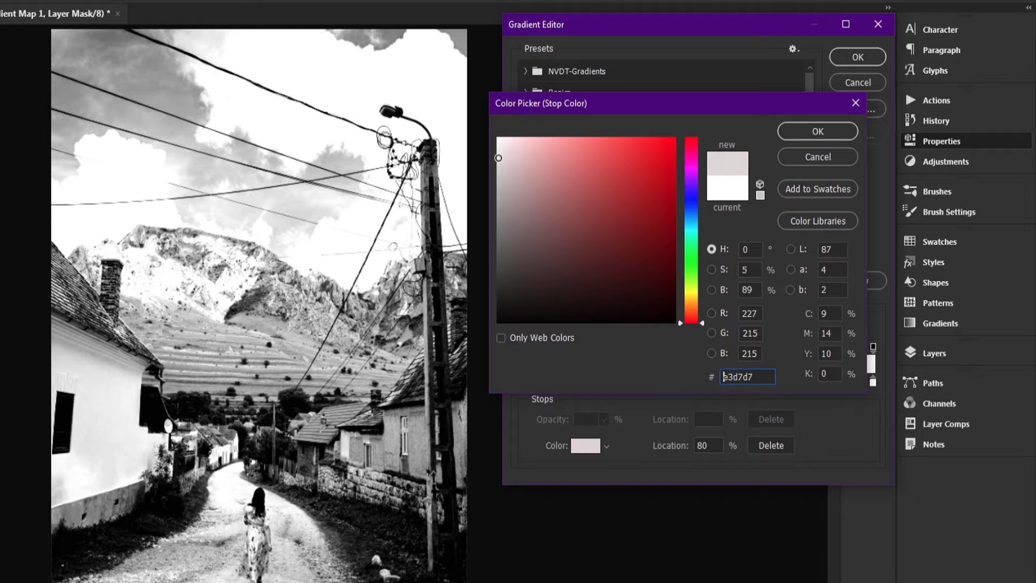
{"action": "left_click_drag", "start_coordinate": [498, 158], "coordinate": [493, 134]}
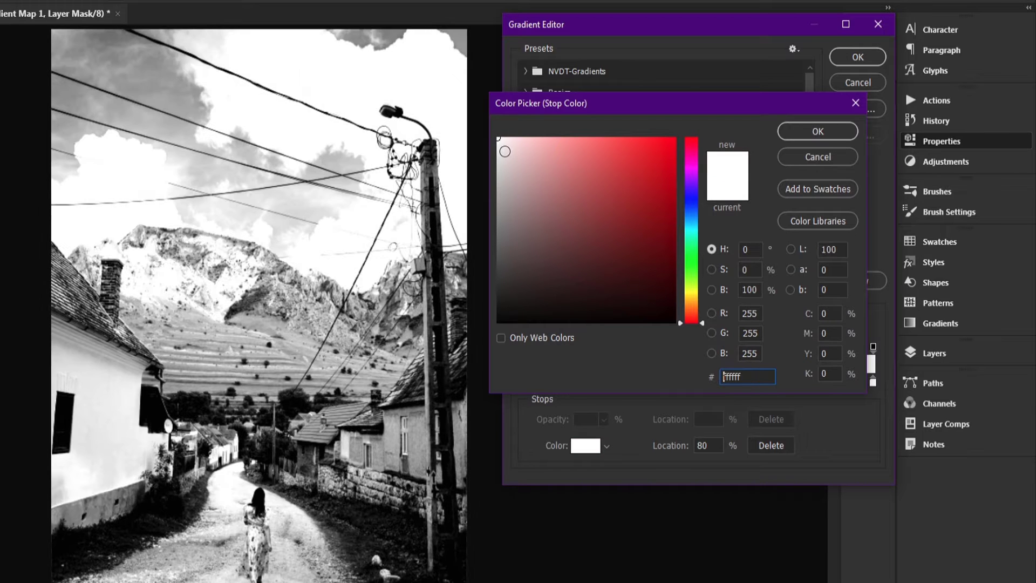
{"action": "left_click", "coordinate": [494, 173]}
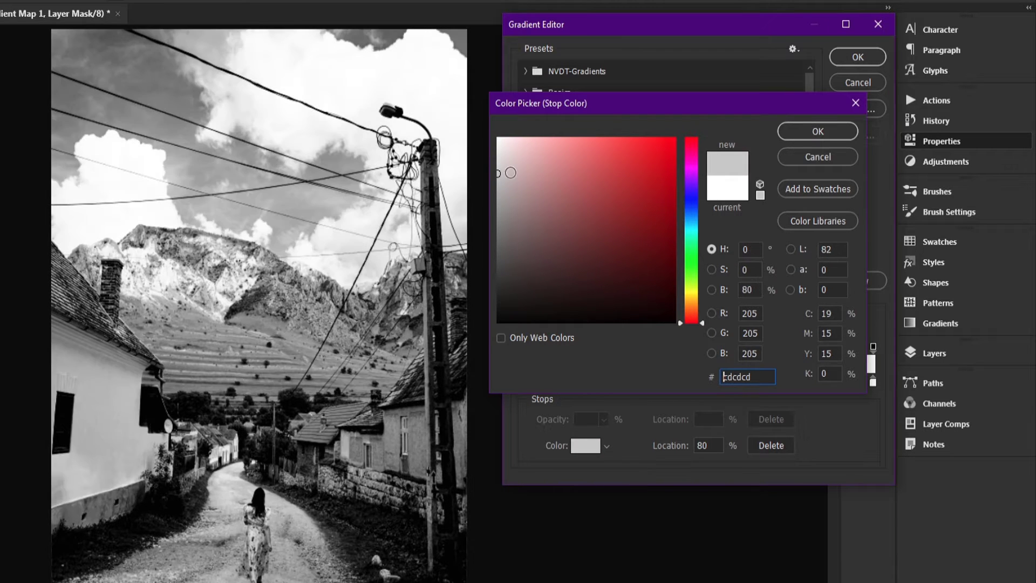
{"action": "mouse_move", "coordinate": [511, 172]}
{"action": "left_mouse_down"}
{"action": "mouse_move", "coordinate": [497, 185]}
{"action": "mouse_move", "coordinate": [505, 205]}
{"action": "mouse_move", "coordinate": [488, 189]}
{"action": "mouse_move", "coordinate": [494, 153]}
{"action": "mouse_move", "coordinate": [498, 181]}
{"action": "left_mouse_up"}
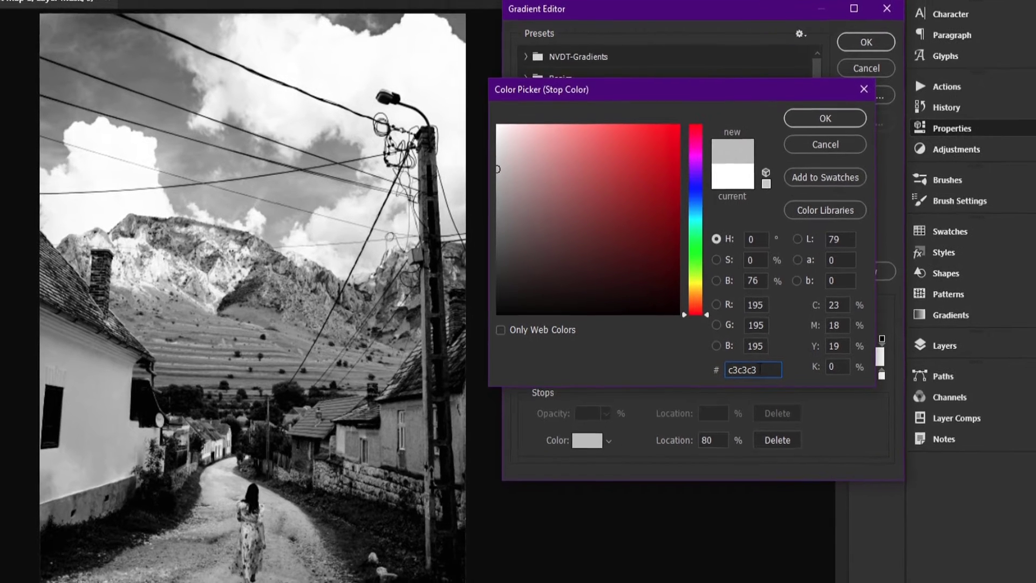
{"action": "left_click_drag", "start_coordinate": [753, 377], "coordinate": [637, 393]}
{"action": "left_click", "coordinate": [780, 360]}
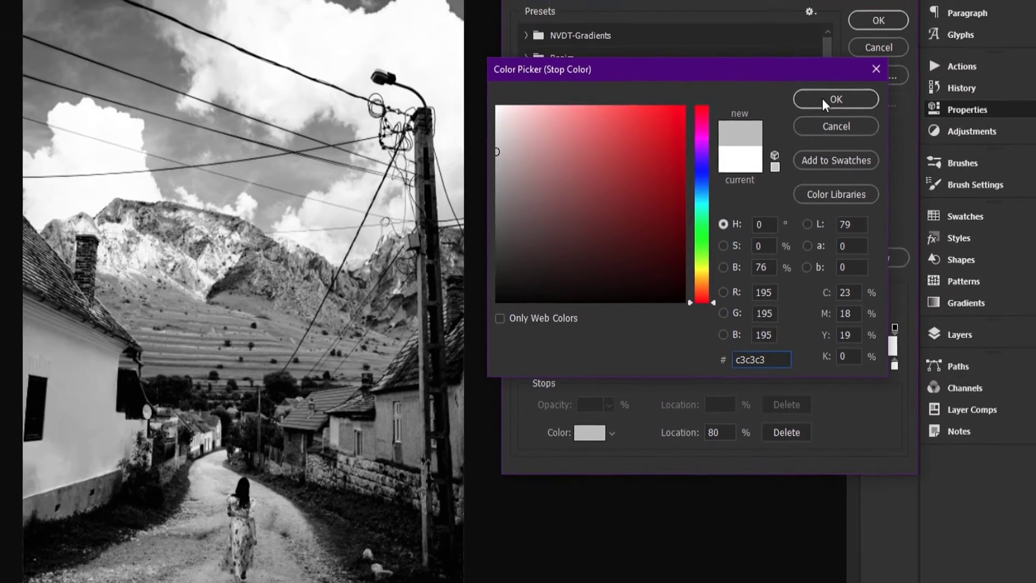
{"action": "left_click", "coordinate": [847, 71]}
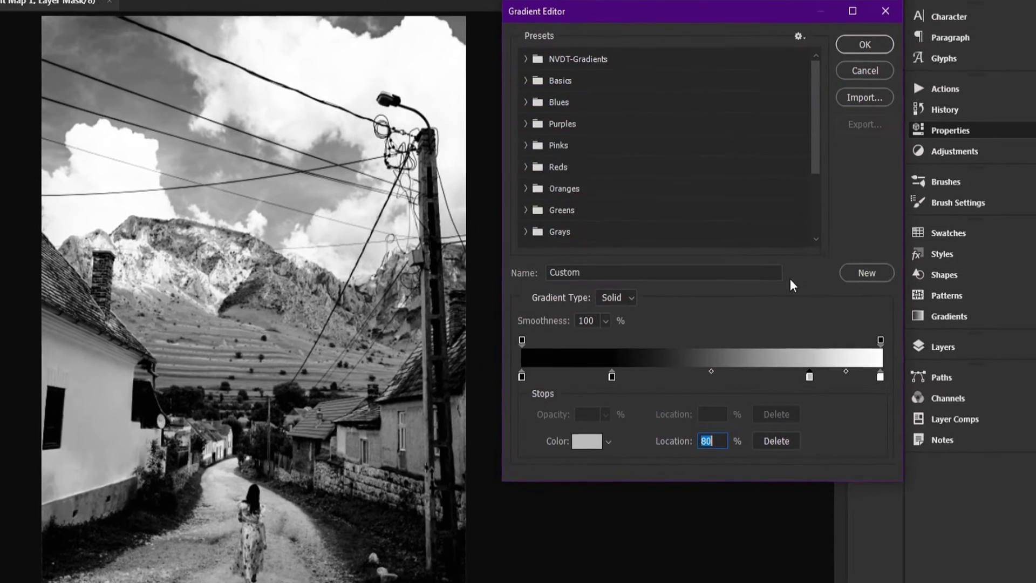
{"action": "left_click", "coordinate": [864, 44]}
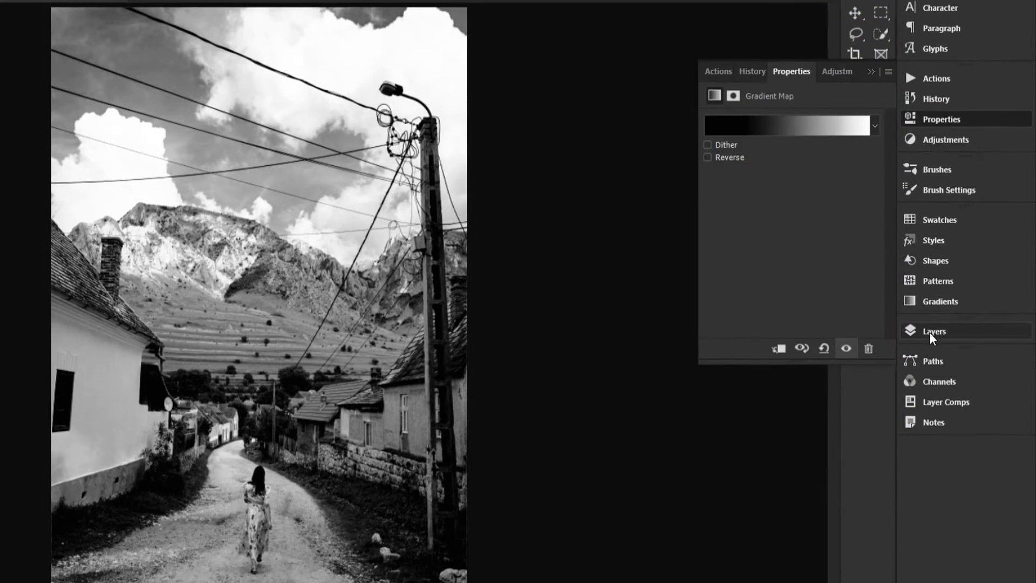
{"action": "left_click", "coordinate": [929, 332]}
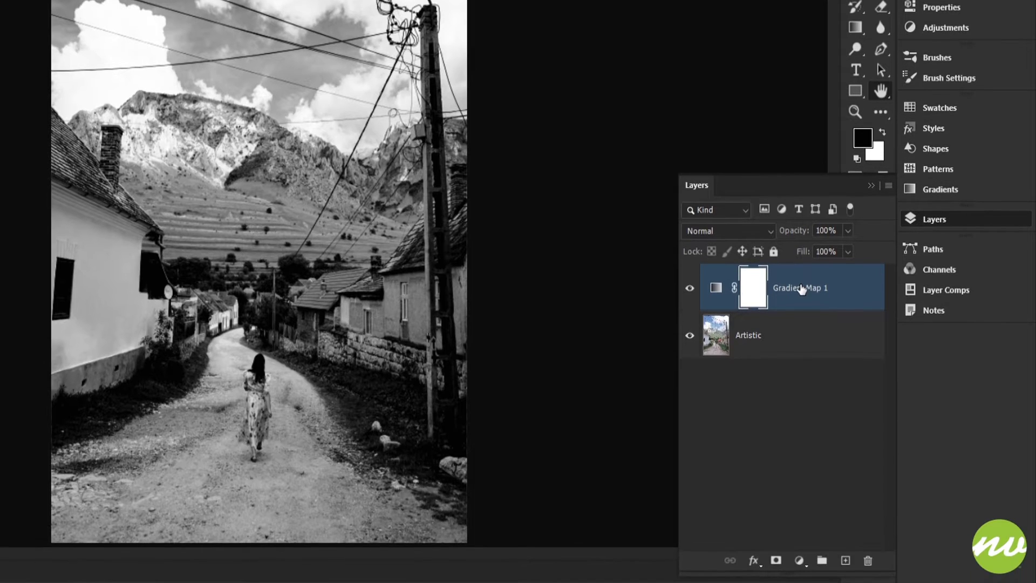
- Rename the Gradient Map 1 adjustment layer as Black and White
{"action": "double_click", "coordinate": [803, 293]}
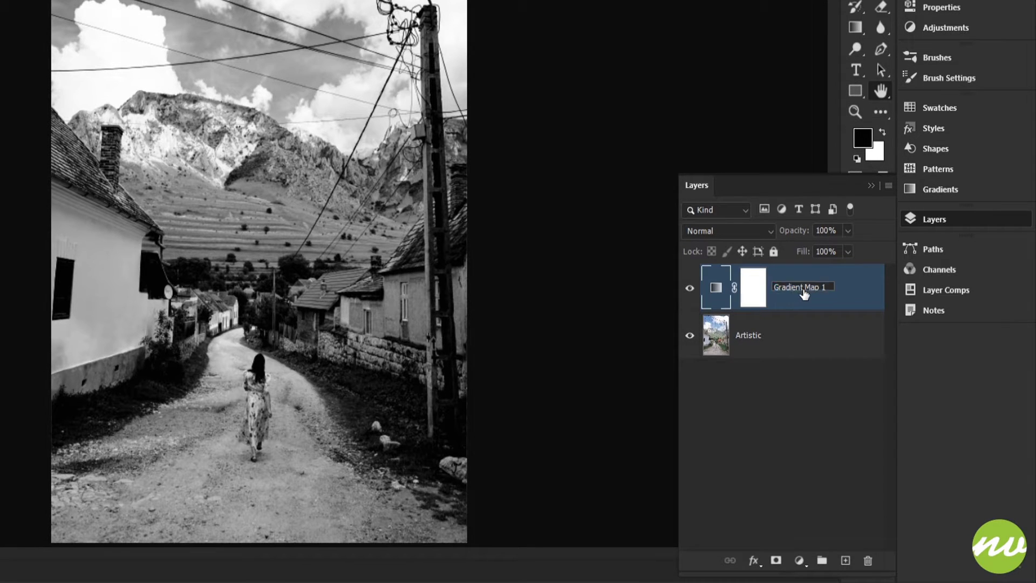
{"action": "type", "text": "Ba"}
{"action": "key", "text": "Return"}
- Put the Black and White adjustment layer in a new group with the same name, Black and White, and collapse the group
{"action": "double_click", "coordinate": [805, 289]}
{"action": "key", "text": "ctrl+c"}
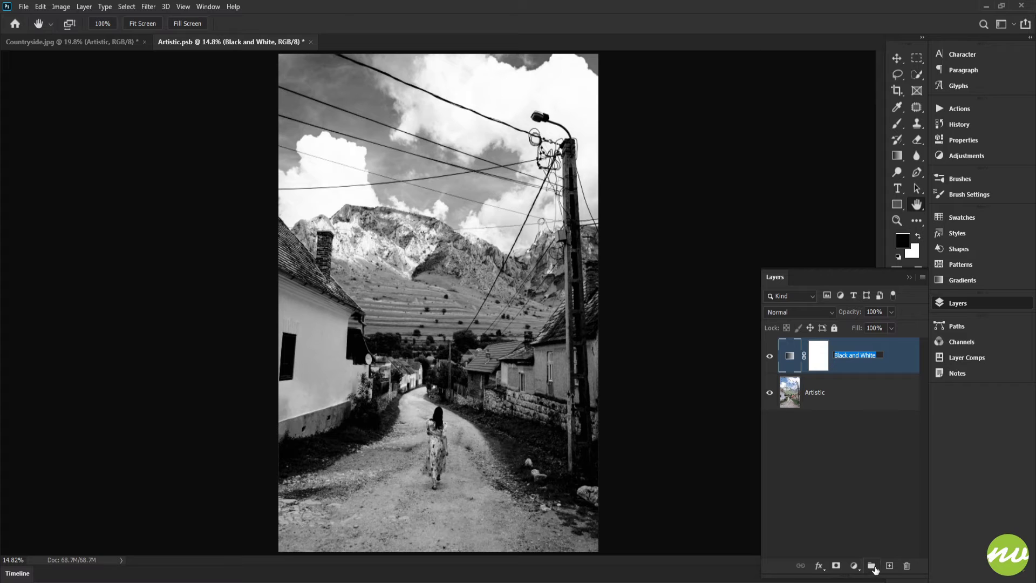
{"action": "left_click", "coordinate": [872, 566], "text": "alt"}
{"action": "key", "text": "ctrl+v"}
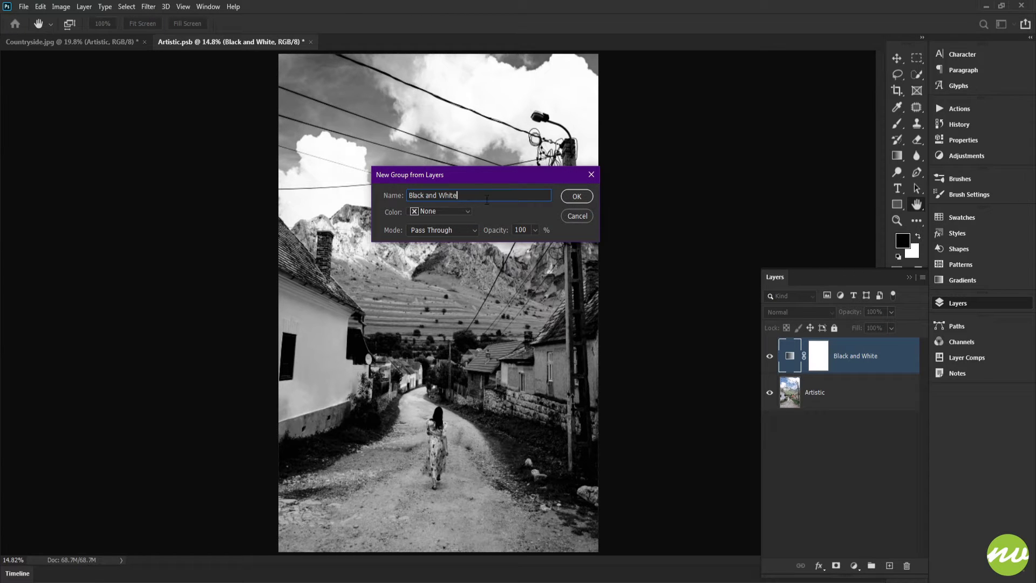
{"action": "left_click_drag", "start_coordinate": [487, 200], "coordinate": [356, 206]}
{"action": "left_click", "coordinate": [576, 199]}
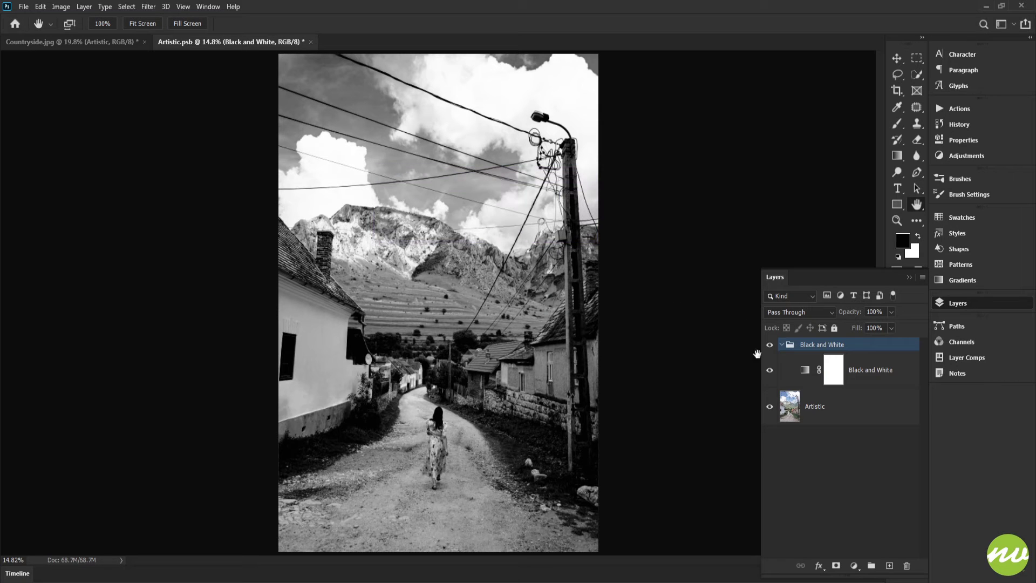
{"action": "left_click", "coordinate": [782, 345]}
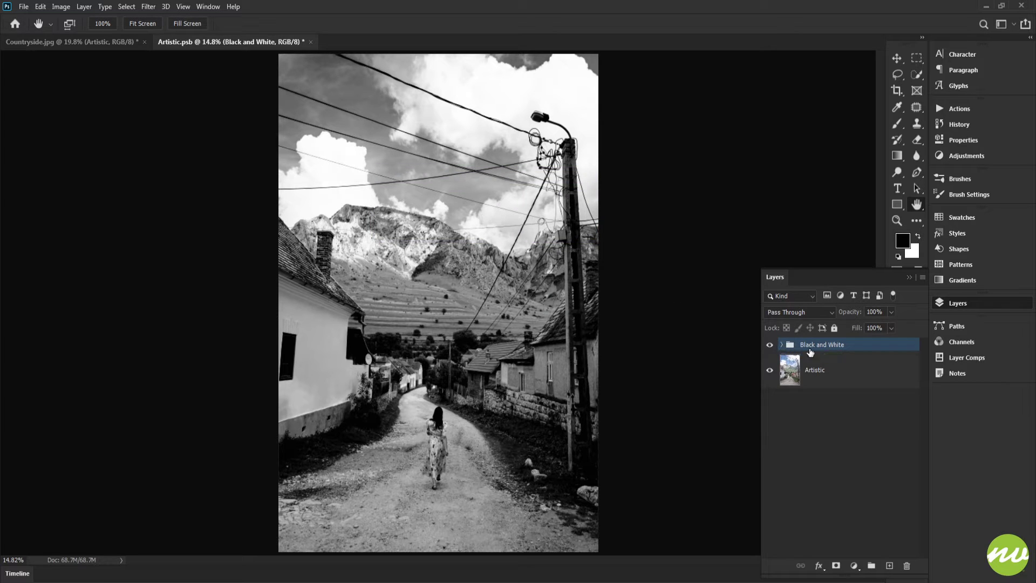
- Save and close the Artistic smart object's contents, and toggle the Artistic layer's visibility in Countryside.jpg to compare before and after
{"action": "left_click", "coordinate": [312, 43]}
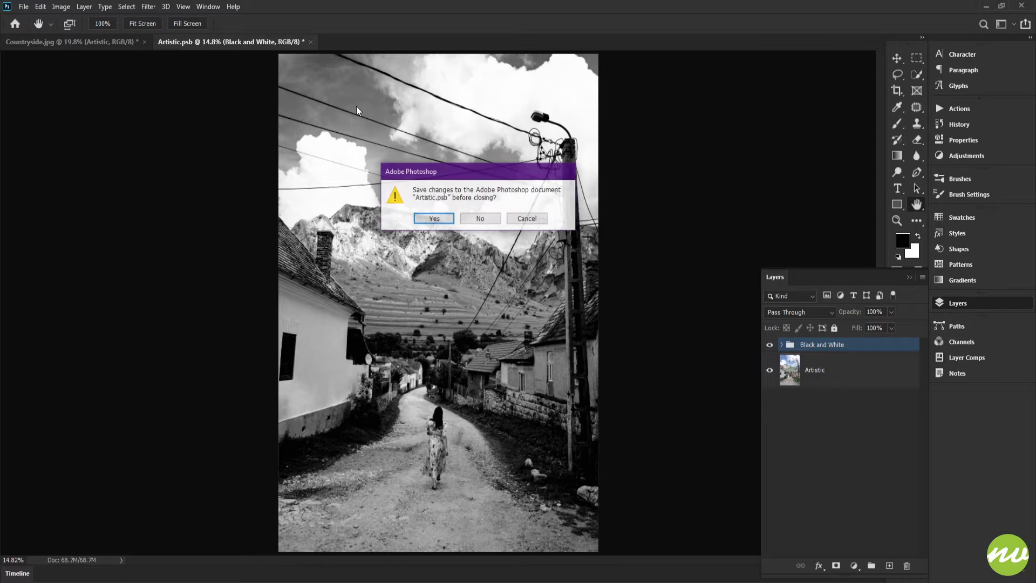
{"action": "left_click", "coordinate": [433, 221]}
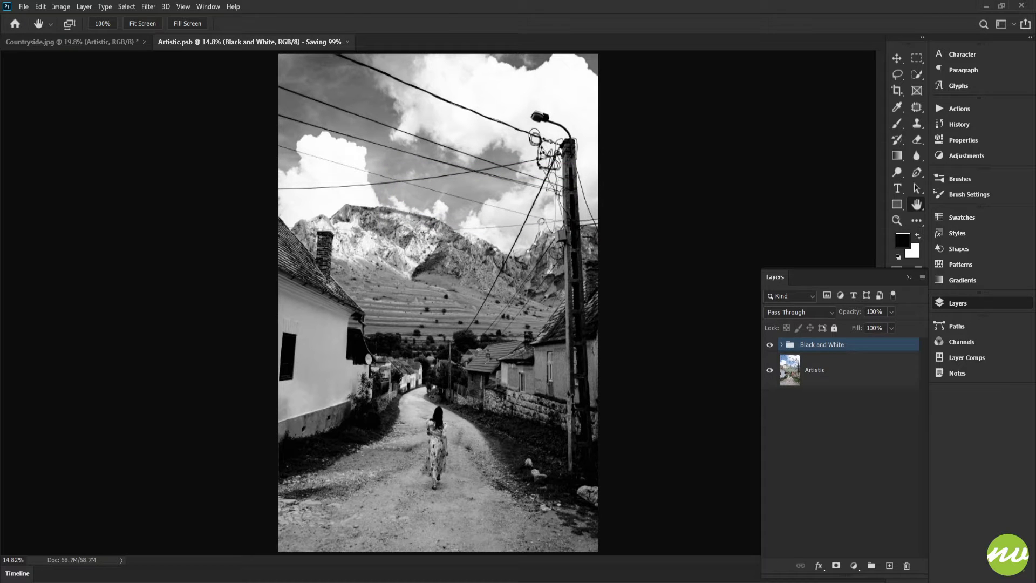
{"action": "left_click", "coordinate": [769, 372]}
{"action": "left_click", "coordinate": [769, 372]}
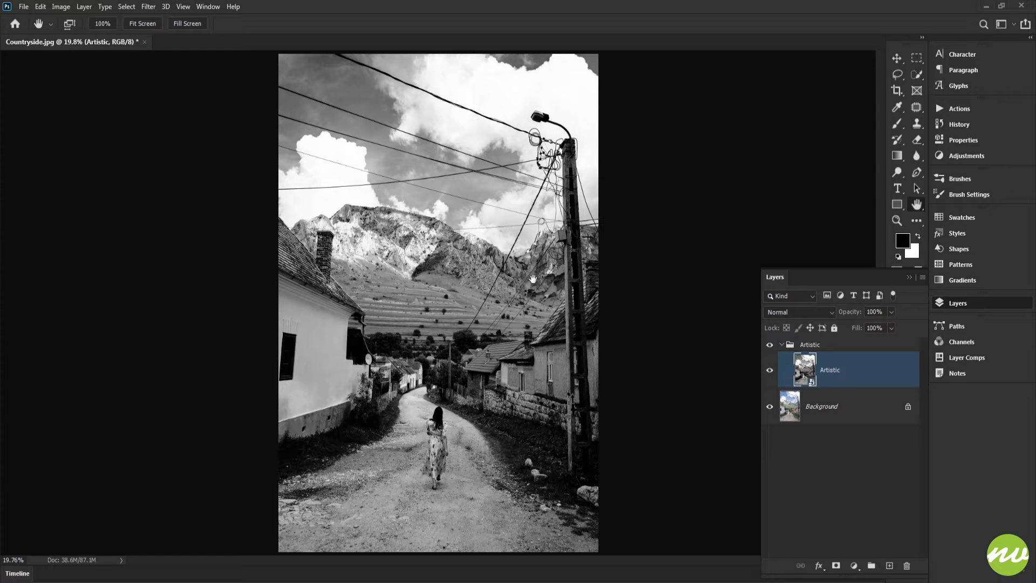
- Open the Chalk & Charcoal sketch filter for the Artistic smart object
{"action": "left_click", "coordinate": [187, 24]}
{"action": "scroll", "coordinate": [456, 260], "scroll_direction": "down", "scroll_amount": 5}
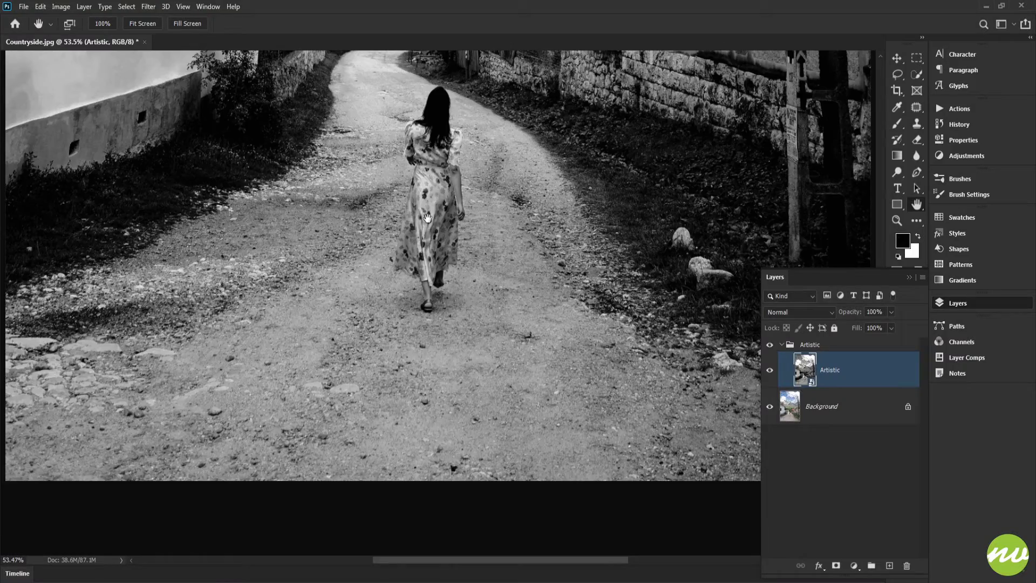
{"action": "left_click_drag", "start_coordinate": [456, 260], "coordinate": [428, 279]}
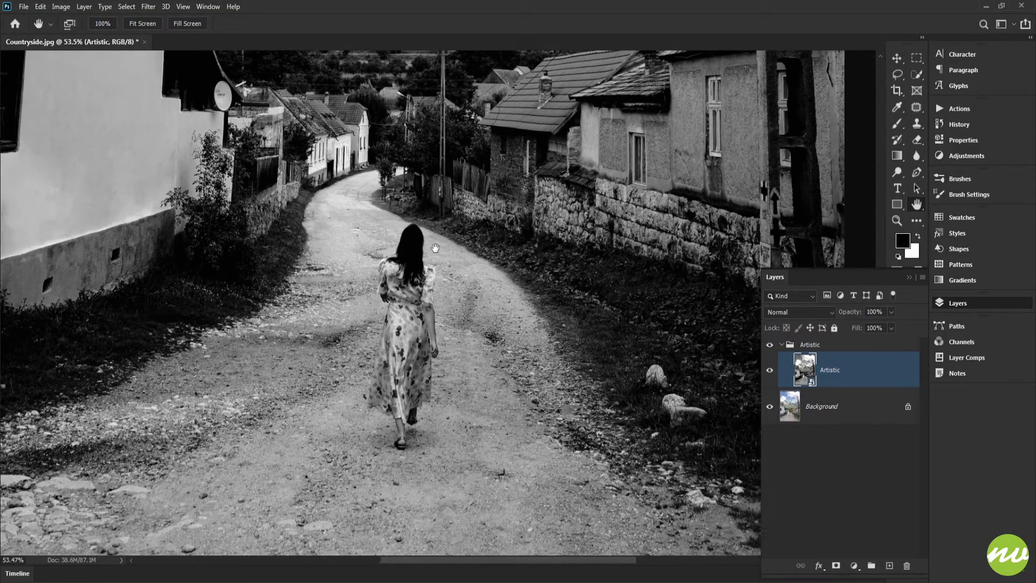
{"action": "left_click_drag", "start_coordinate": [447, 225], "coordinate": [440, 220]}
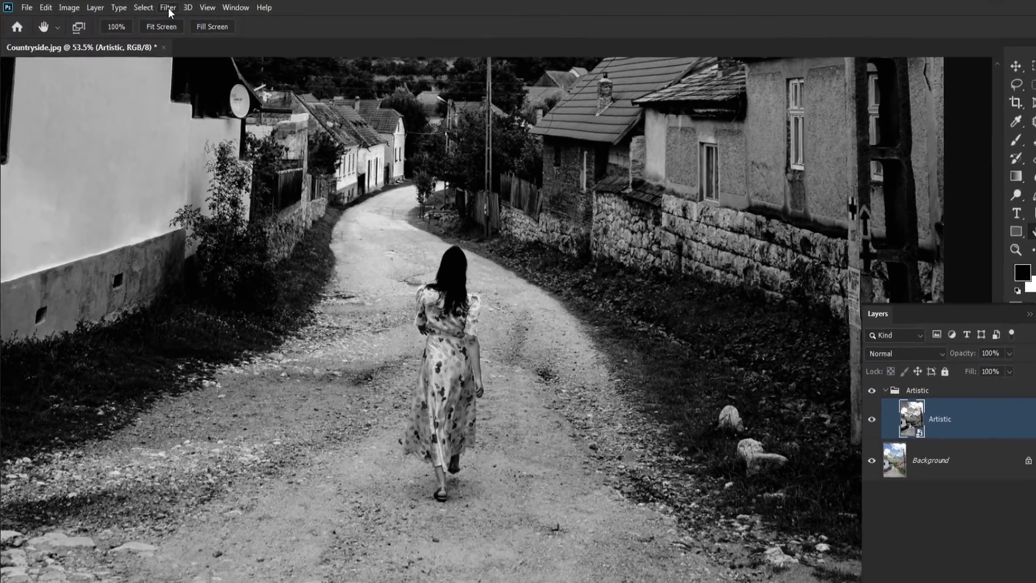
{"action": "left_click", "coordinate": [180, 7]}
{"action": "mouse_move", "coordinate": [183, 8]}
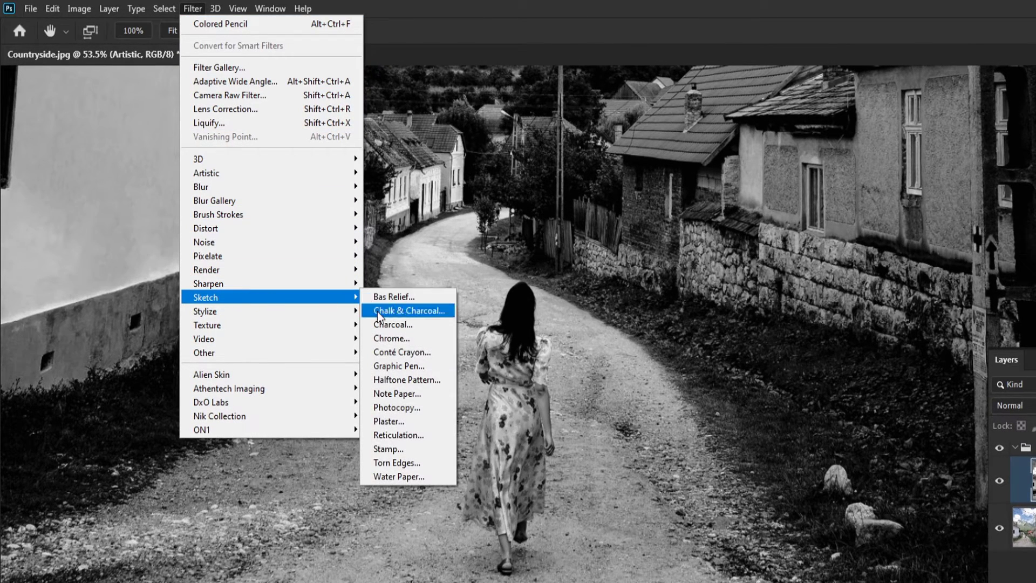
{"action": "left_click", "coordinate": [419, 318]}
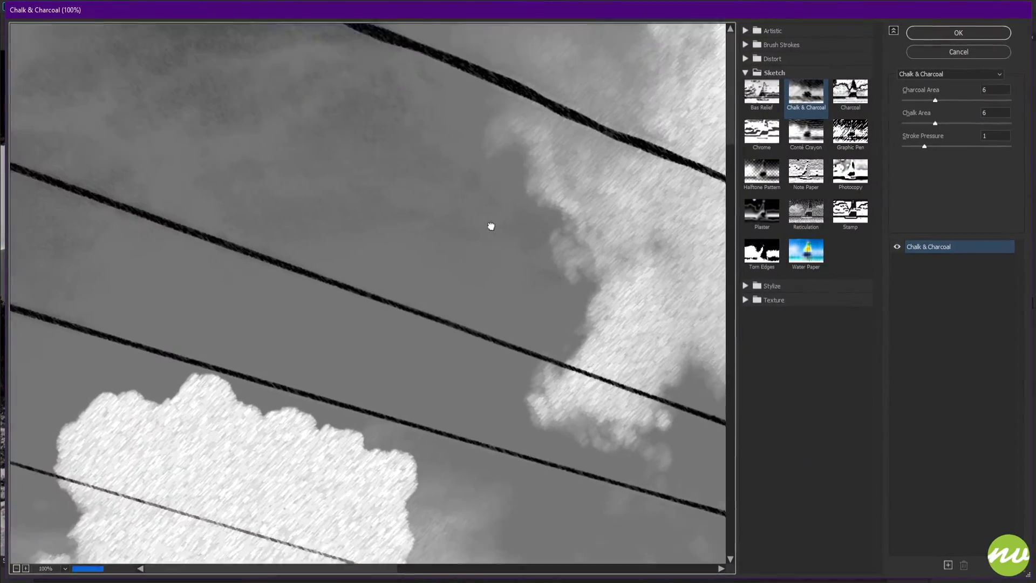
- Preview the filter at 33% and apply Chalk & Charcoal with Charcoal Area 6, Chalk Area 6 and Stroke Pressure 1
{"action": "left_click_drag", "start_coordinate": [491, 226], "coordinate": [462, 141]}
{"action": "right_click", "coordinate": [462, 197]}
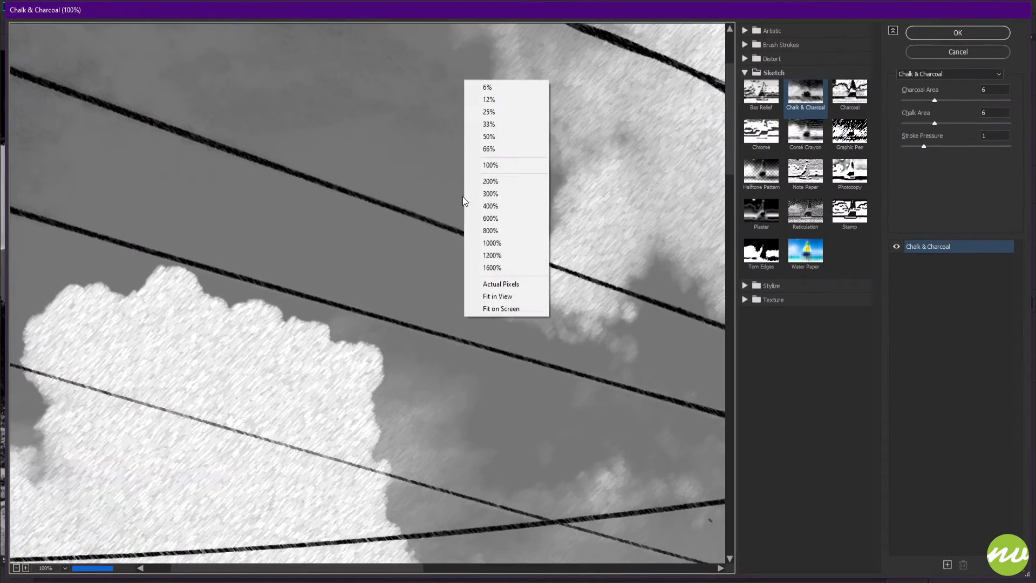
{"action": "left_click", "coordinate": [412, 192]}
{"action": "left_click_drag", "start_coordinate": [466, 177], "coordinate": [466, 167]}
{"action": "right_click", "coordinate": [502, 127]}
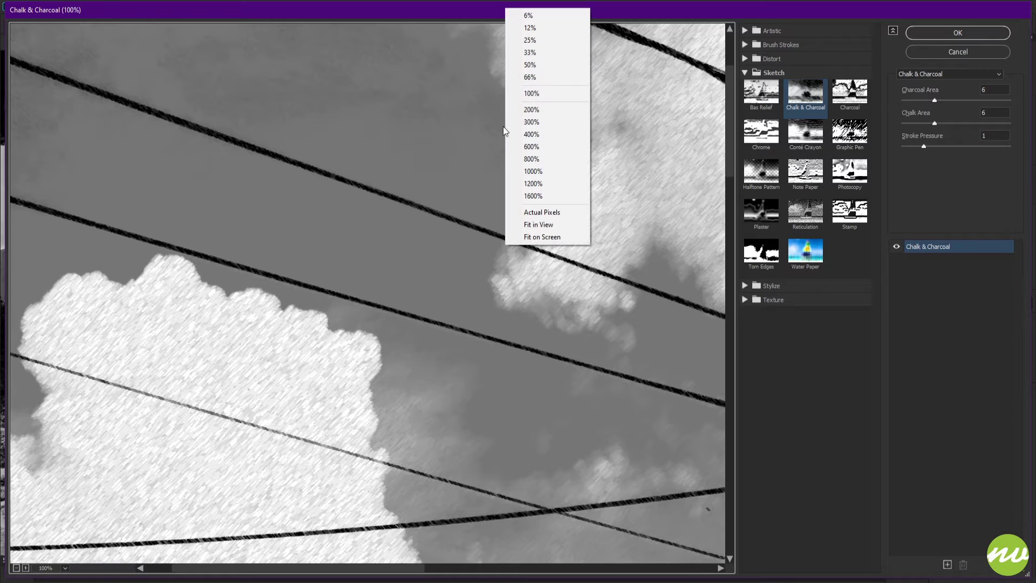
{"action": "left_click", "coordinate": [530, 52]}
{"action": "scroll", "coordinate": [473, 189], "scroll_direction": "down", "scroll_amount": 5}
{"action": "scroll", "coordinate": [473, 189], "scroll_direction": "down", "scroll_amount": 2}
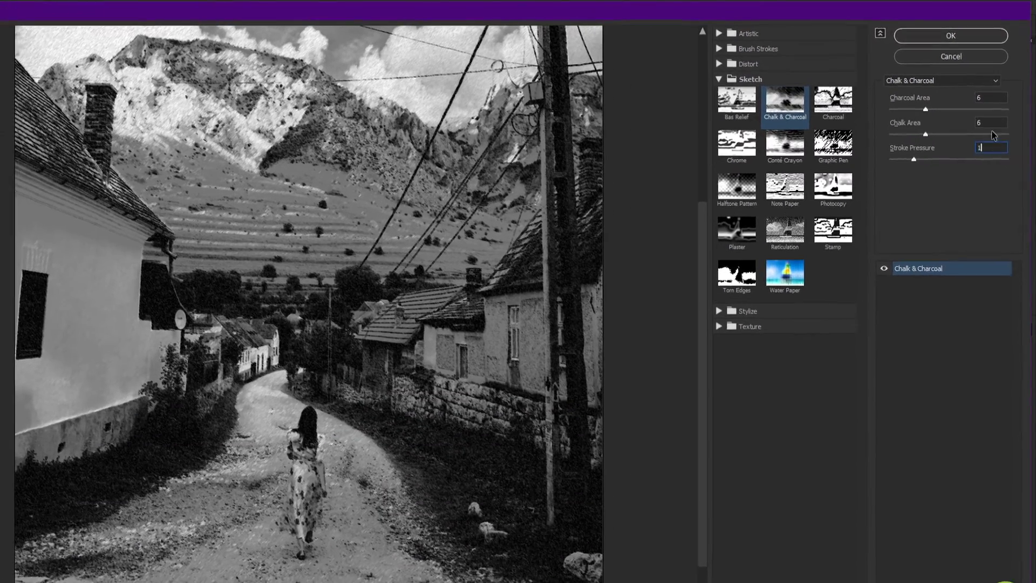
{"action": "left_click", "coordinate": [997, 123]}
{"action": "type", "text": "6"}
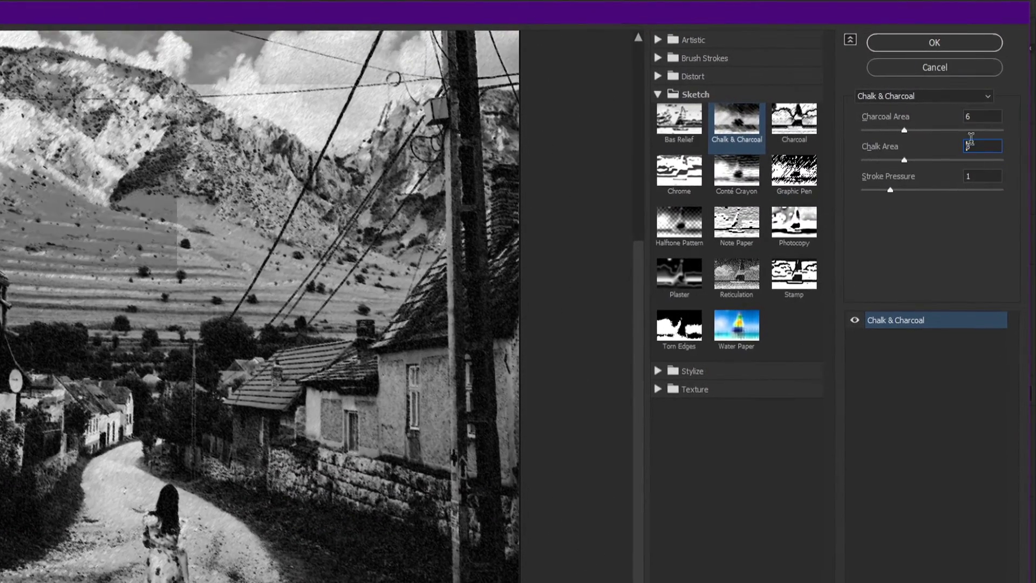
{"action": "left_click", "coordinate": [975, 114]}
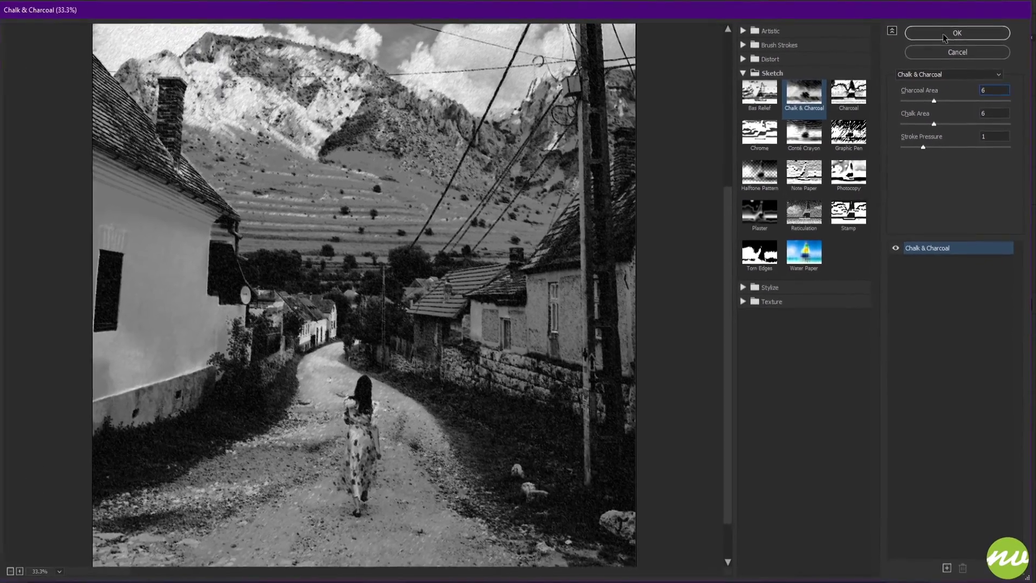
{"action": "left_click", "coordinate": [946, 35]}
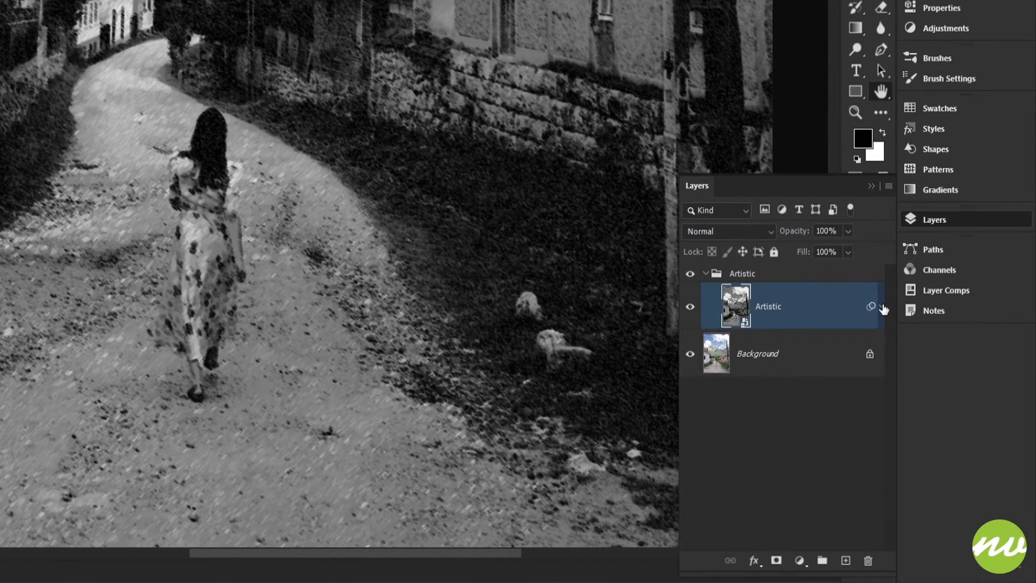
- Expand the Artistic layer's smart filters and set the Chalk & Charcoal filter's blending mode to Lighten
{"action": "left_click", "coordinate": [889, 320]}
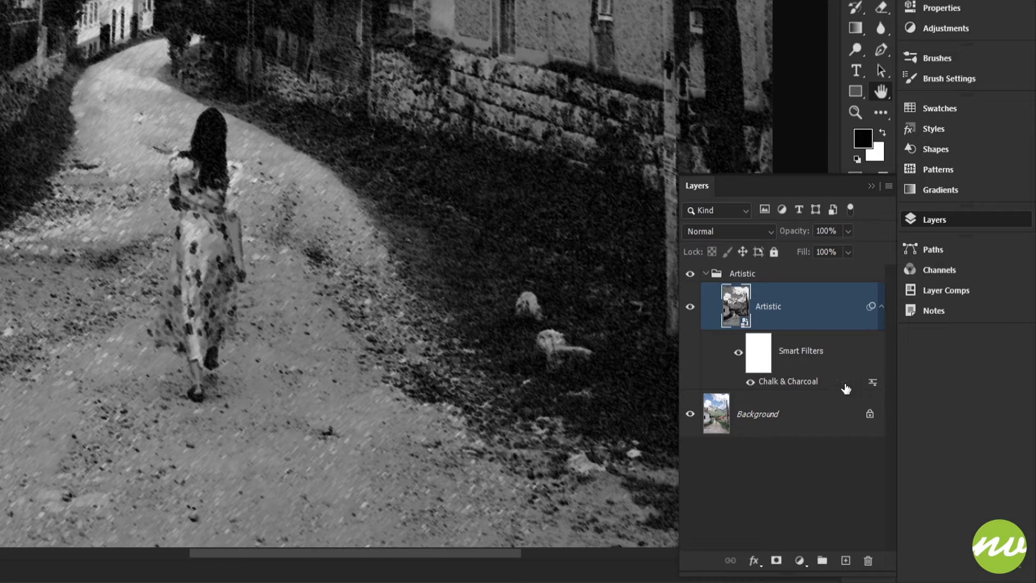
{"action": "double_click", "coordinate": [873, 386]}
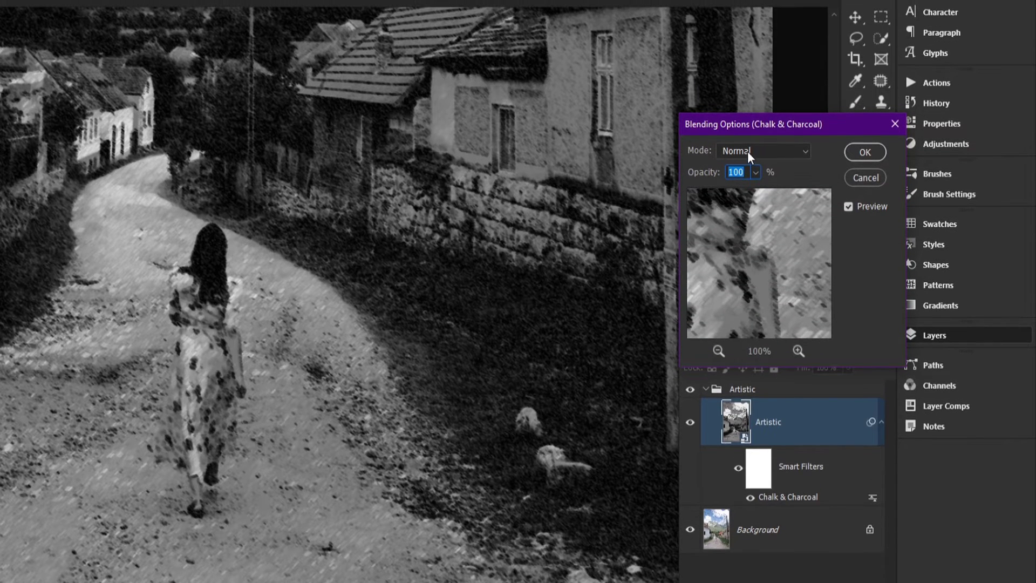
{"action": "left_click", "coordinate": [746, 146]}
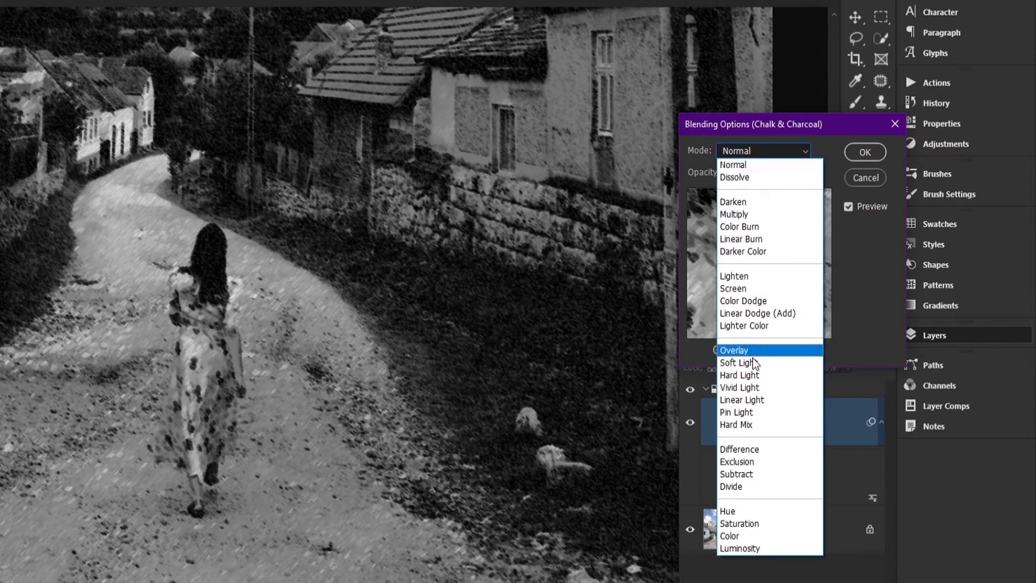
{"action": "left_click", "coordinate": [747, 276]}
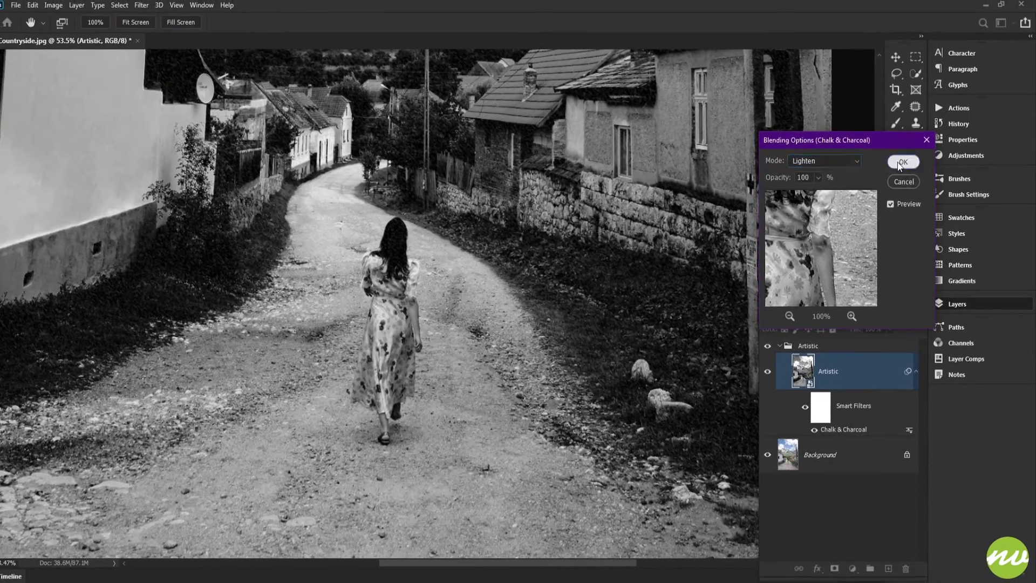
{"action": "left_click", "coordinate": [870, 153]}
- Apply the Angled Strokes filter to the Artistic smart object with Direction Balance 50, Stroke Length 15 and Sharpness 3, previewing at 50%
{"action": "left_click_drag", "start_coordinate": [603, 312], "coordinate": [599, 330]}
{"action": "left_click_drag", "start_coordinate": [517, 226], "coordinate": [536, 283]}
{"action": "left_click_drag", "start_coordinate": [474, 277], "coordinate": [470, 245]}
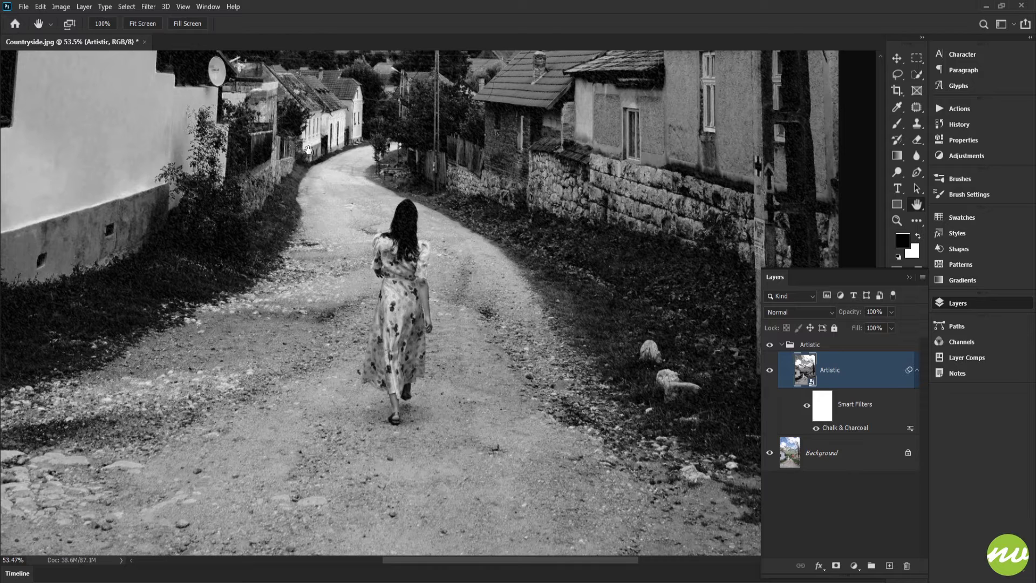
{"action": "left_click", "coordinate": [148, 6]}
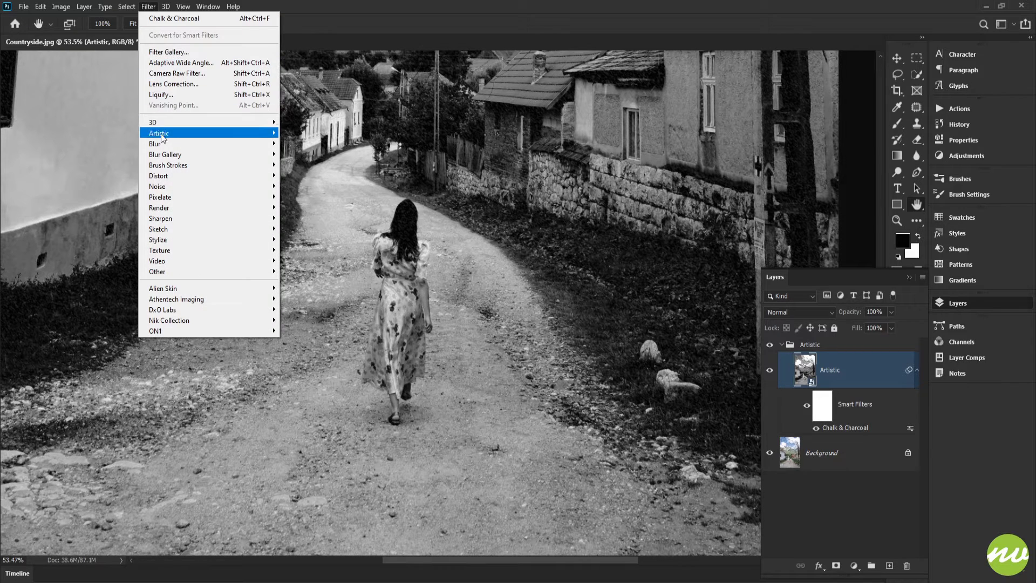
{"action": "mouse_move", "coordinate": [161, 168]}
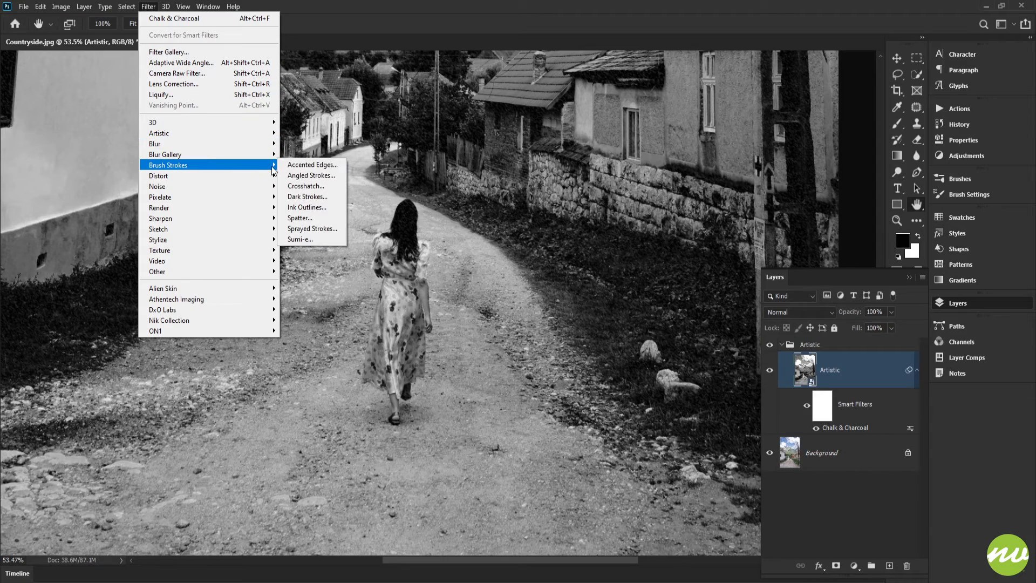
{"action": "left_click", "coordinate": [326, 178]}
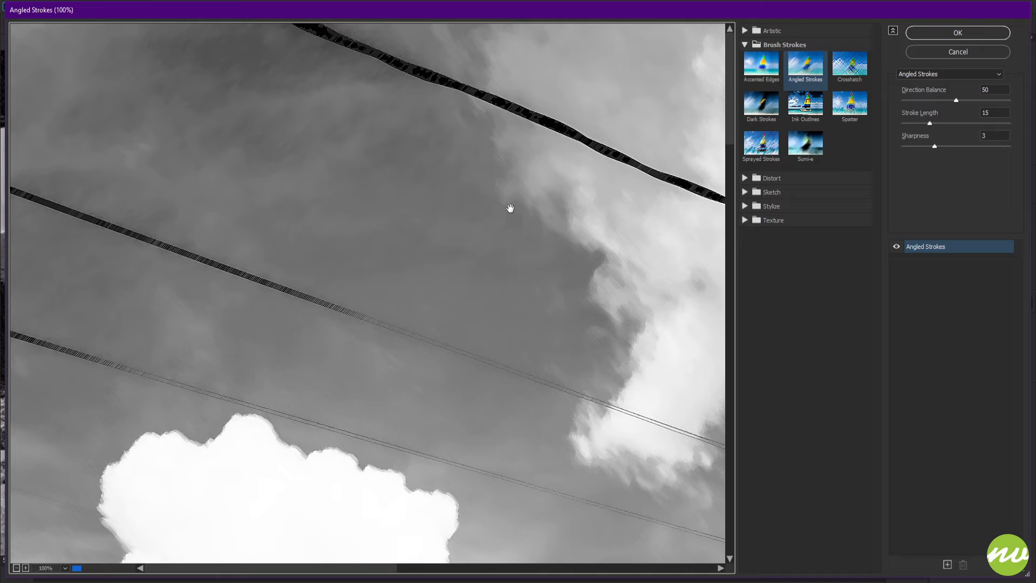
{"action": "right_click", "coordinate": [509, 191]}
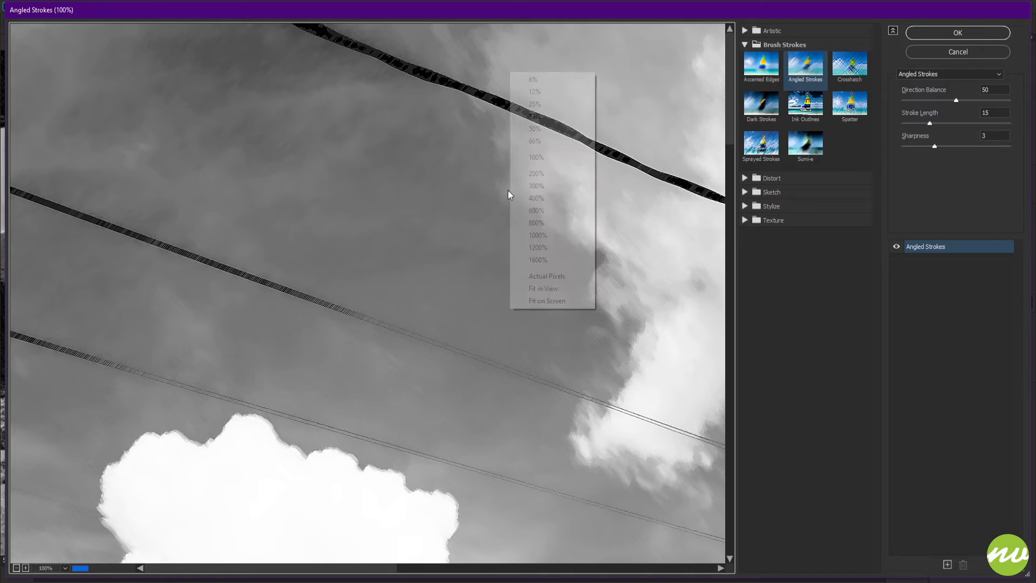
{"action": "left_click", "coordinate": [453, 189]}
{"action": "right_click", "coordinate": [488, 149]}
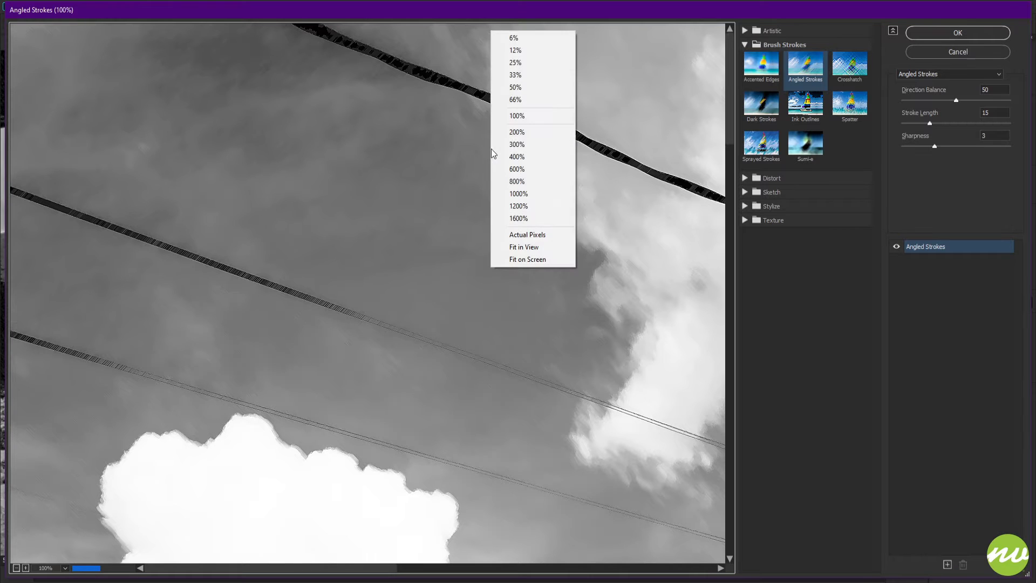
{"action": "left_click", "coordinate": [518, 87]}
{"action": "scroll", "coordinate": [507, 157], "scroll_direction": "down", "scroll_amount": 10}
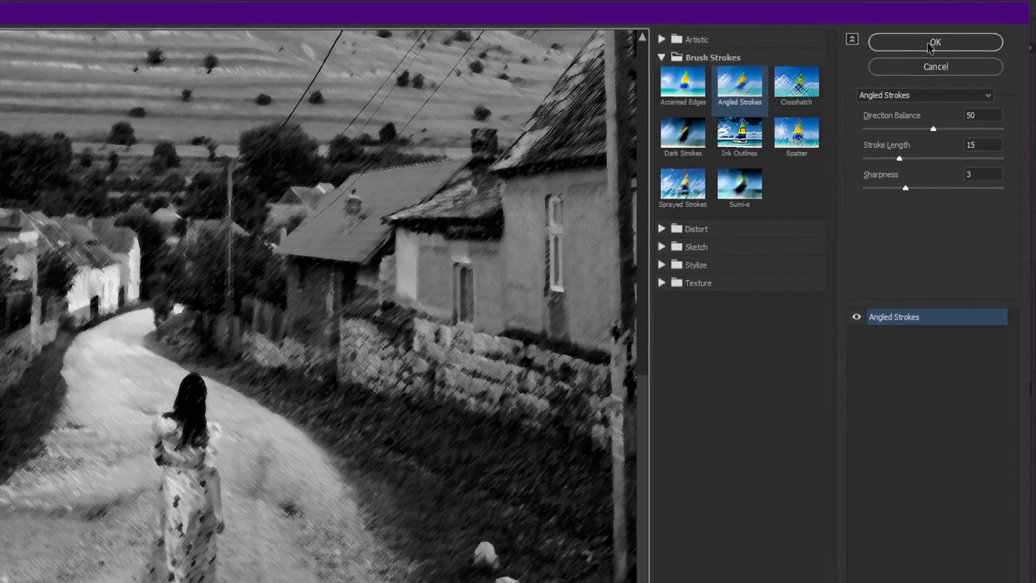
{"action": "left_click", "coordinate": [936, 43]}
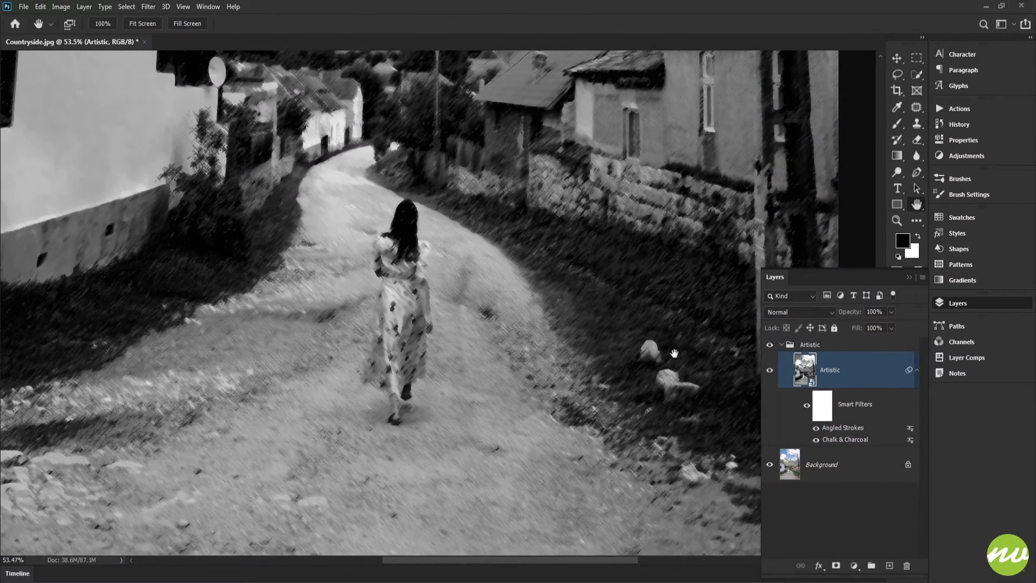
- Apply monochromatic Gaussian Add Noise at 160% to the Artistic smart object and set that filter's blending opacity to 30%
{"action": "mouse_move", "coordinate": [674, 354]}
{"action": "left_mouse_down"}
{"action": "mouse_move", "coordinate": [671, 375]}
{"action": "mouse_move", "coordinate": [659, 355]}
{"action": "left_mouse_up"}
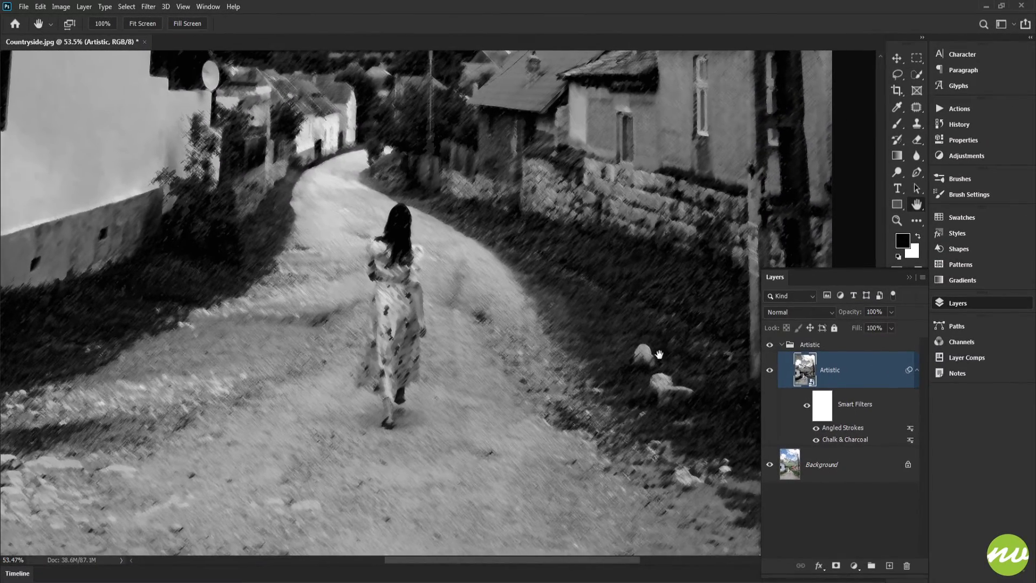
{"action": "left_click", "coordinate": [148, 7]}
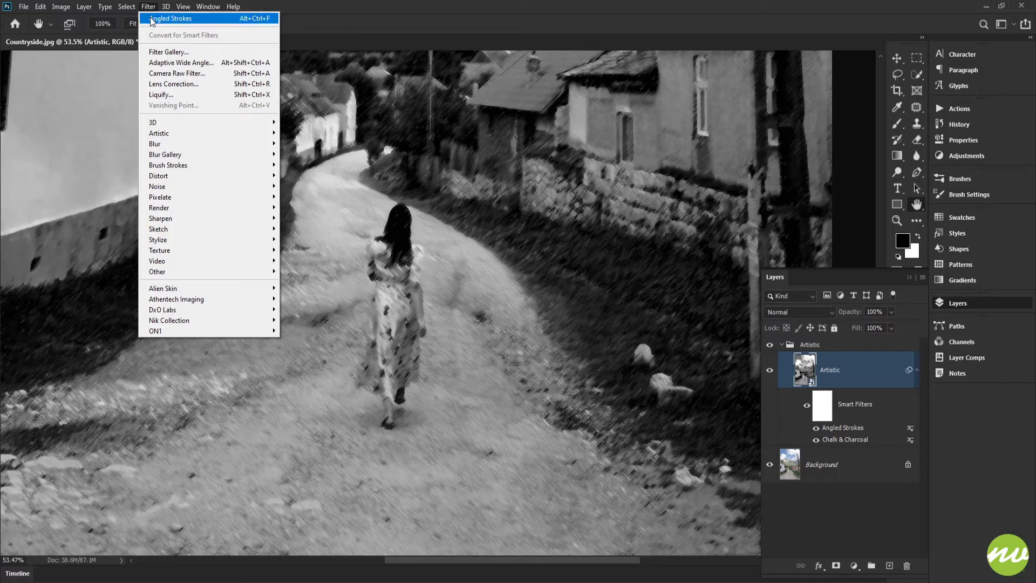
{"action": "mouse_move", "coordinate": [211, 193]}
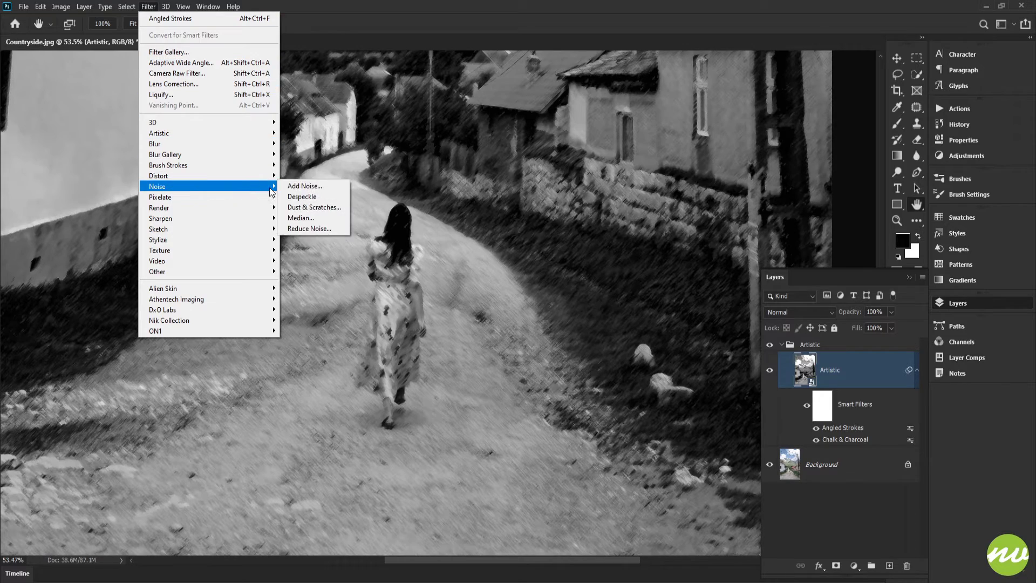
{"action": "left_click", "coordinate": [305, 185]}
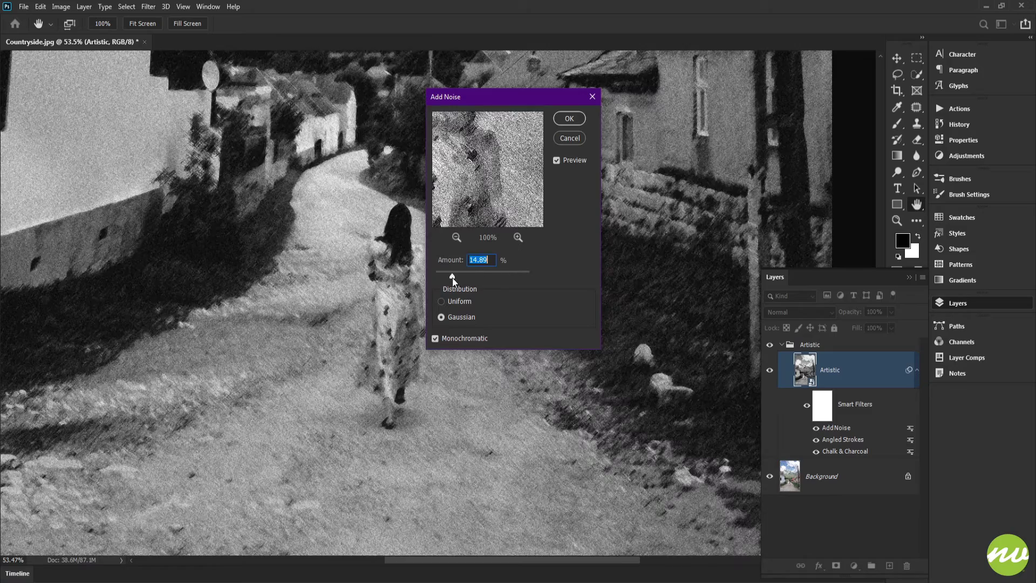
{"action": "left_click_drag", "start_coordinate": [452, 277], "coordinate": [474, 279]}
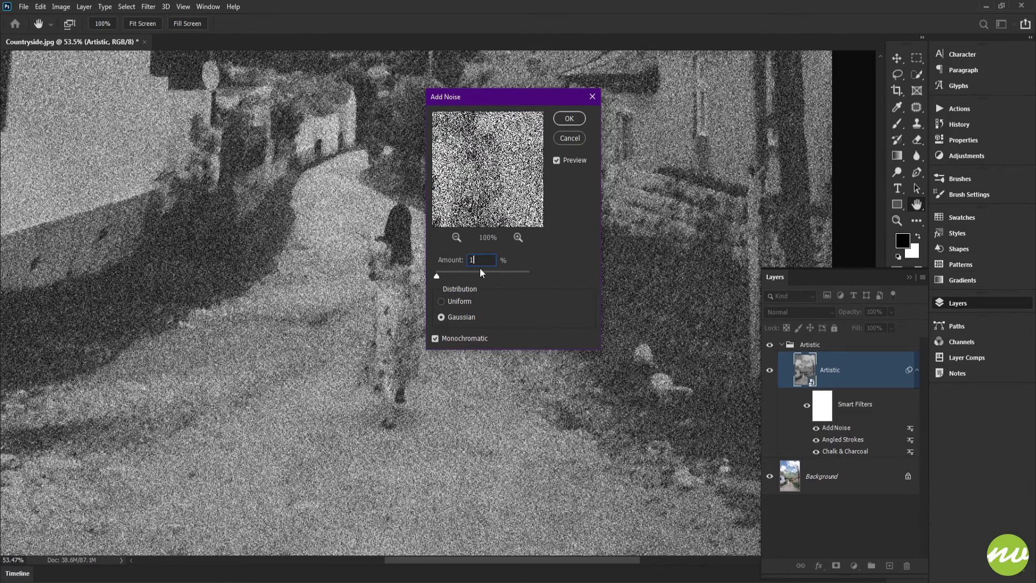
{"action": "type", "text": "160"}
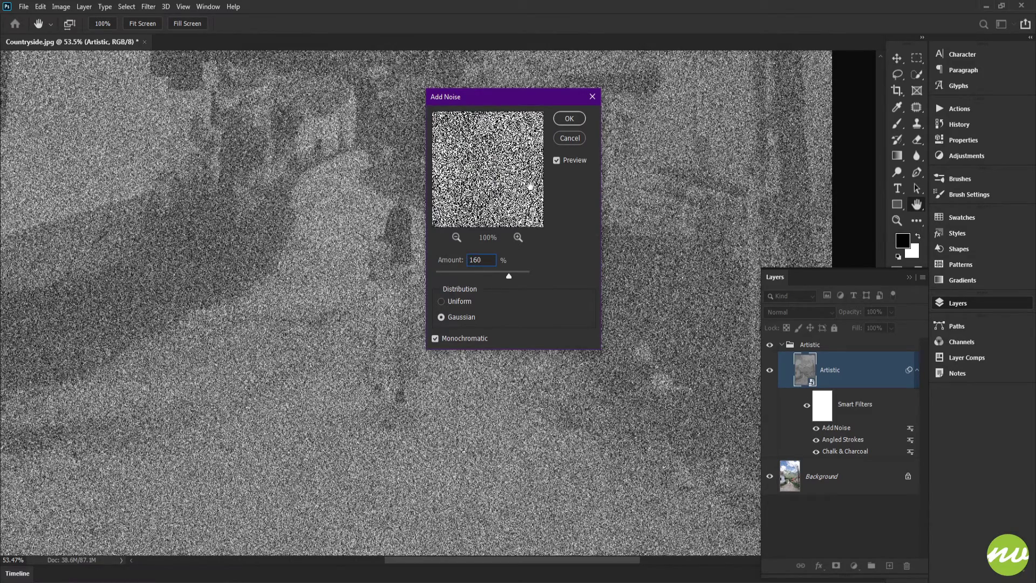
{"action": "left_click", "coordinate": [561, 120]}
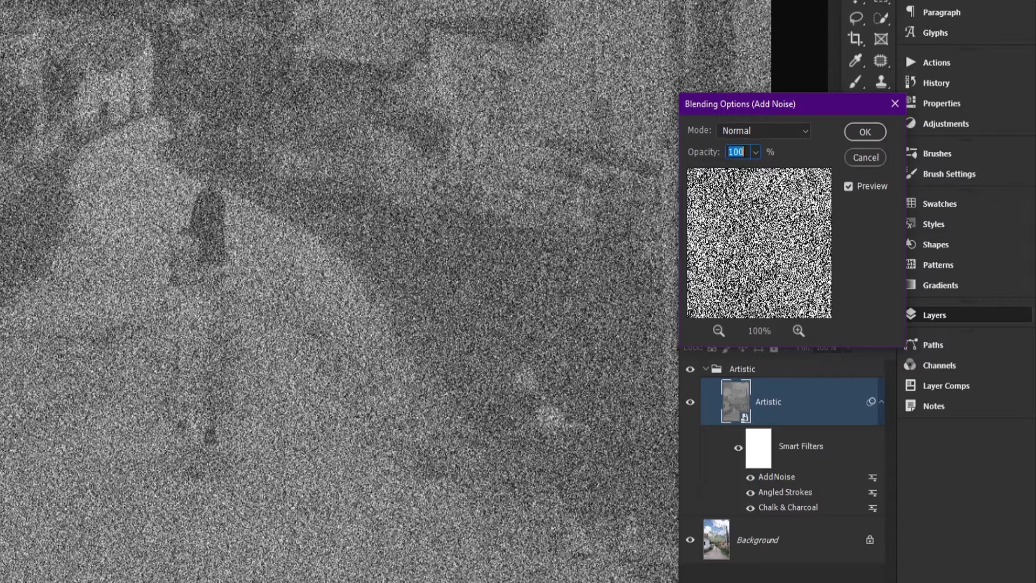
{"action": "type", "text": "30"}
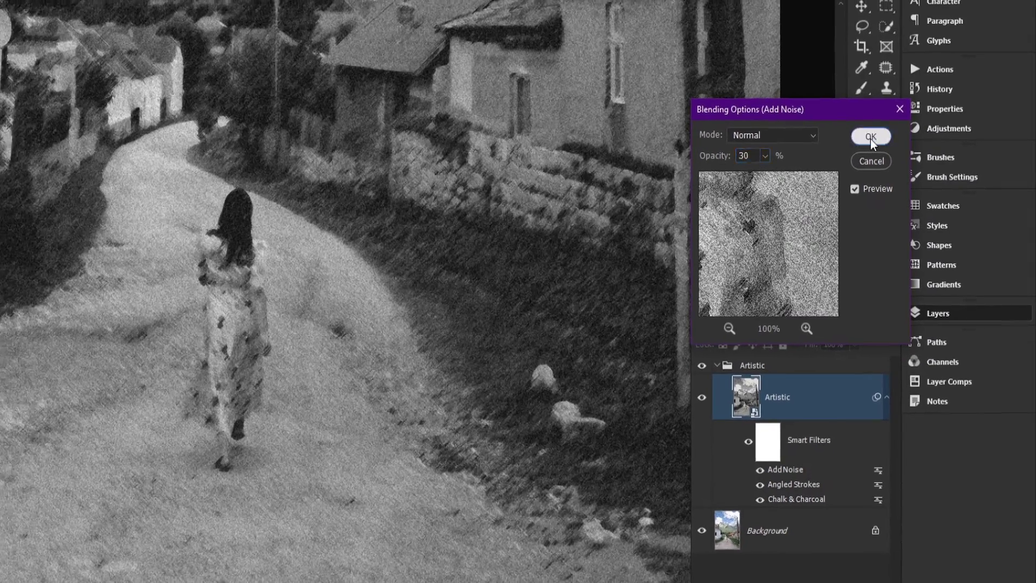
{"action": "left_click", "coordinate": [865, 131]}
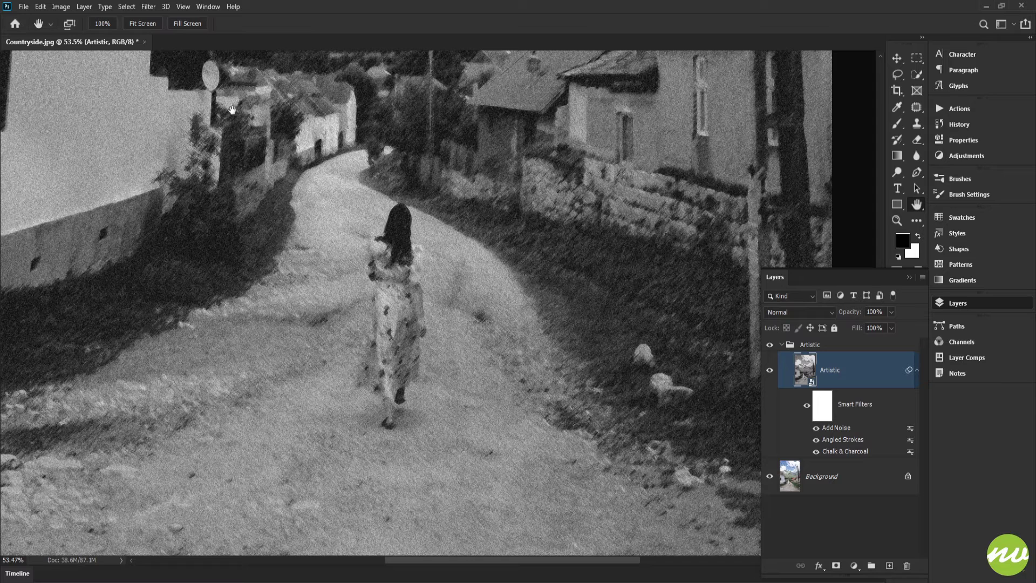
- Apply a Box Blur with a 2-pixel radius to the Artistic smart object
{"action": "left_click", "coordinate": [148, 6]}
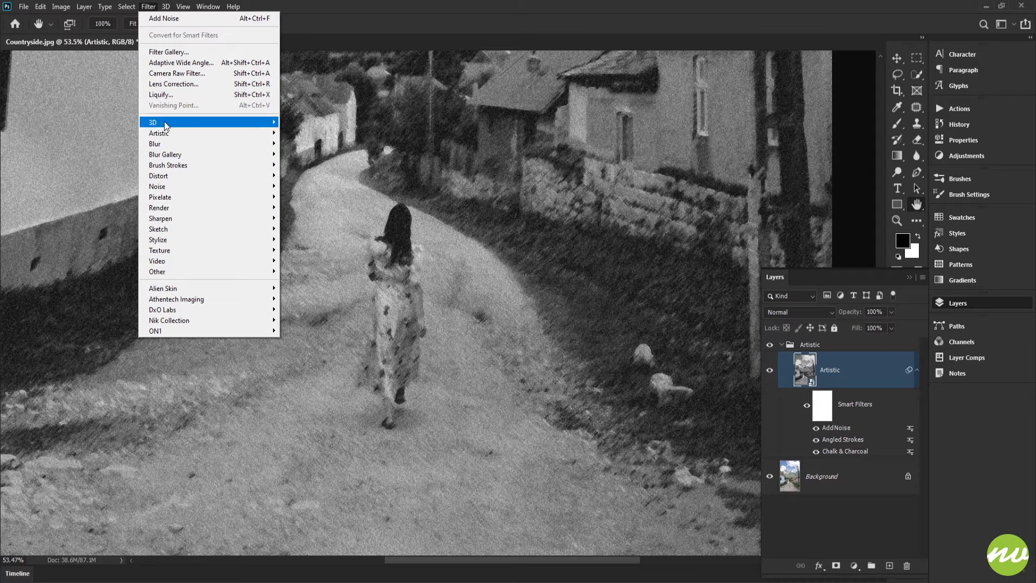
{"action": "mouse_move", "coordinate": [172, 155]}
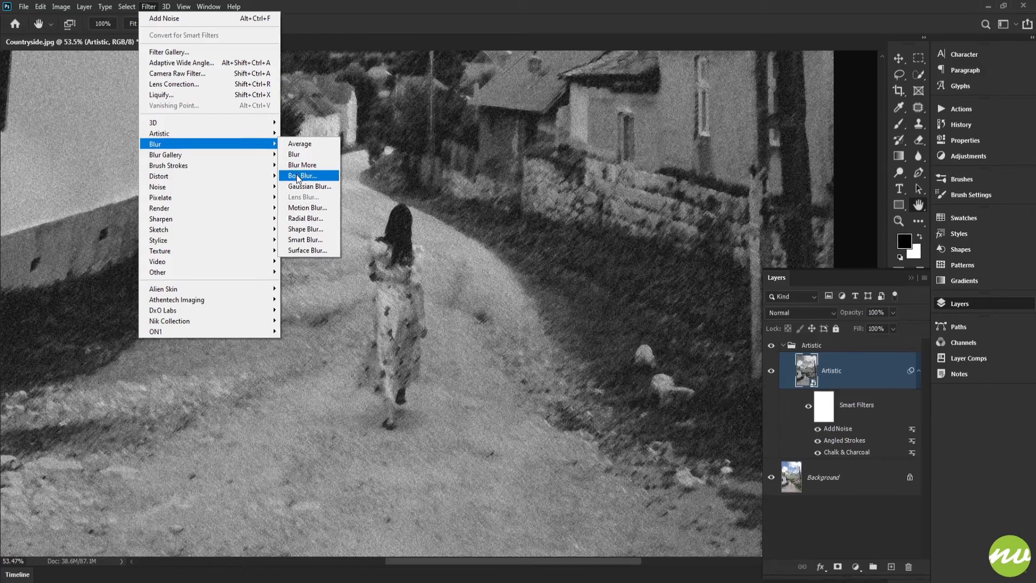
{"action": "left_click", "coordinate": [301, 176]}
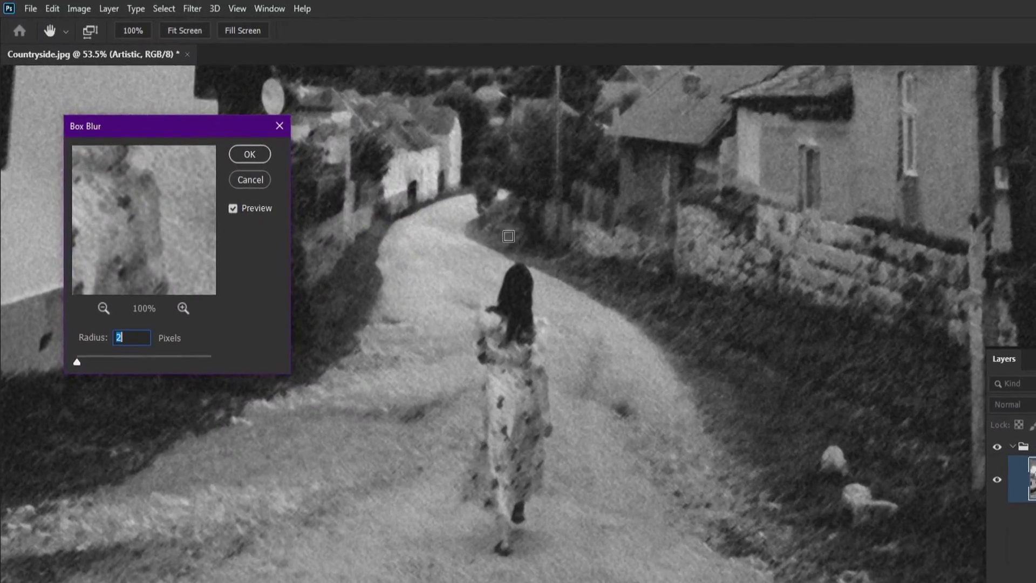
{"action": "left_click_drag", "start_coordinate": [487, 234], "coordinate": [527, 299]}
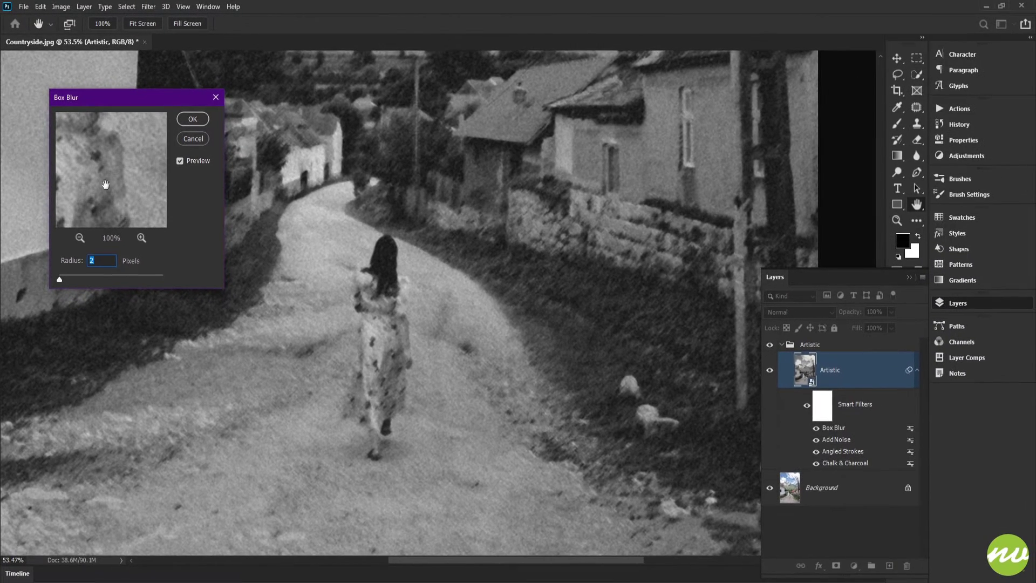
{"action": "left_click", "coordinate": [193, 119]}
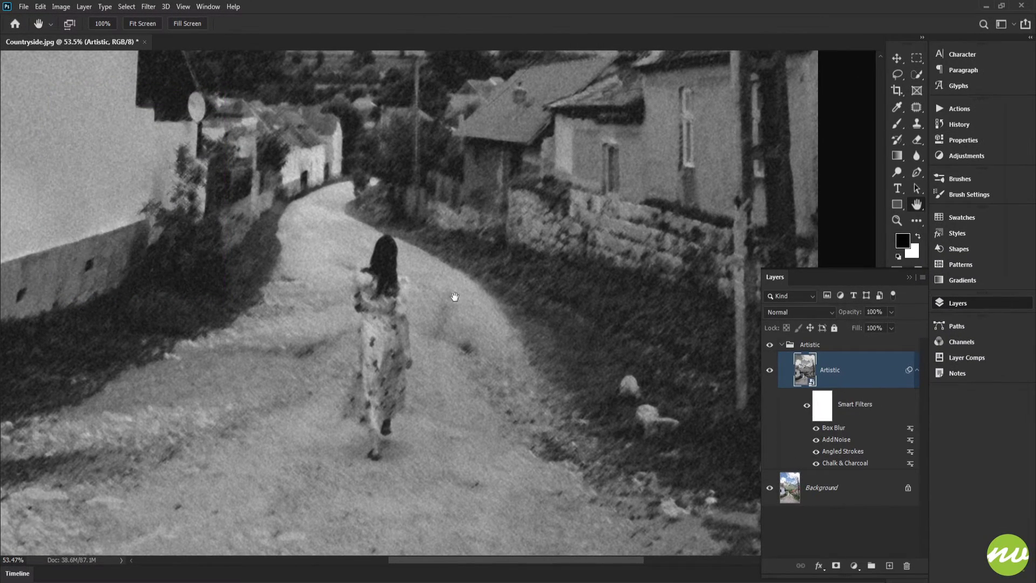
- Start an Iris Blur on the Artistic smart object and move its pin from the hillside down to the far end of the road
{"action": "left_click_drag", "start_coordinate": [606, 341], "coordinate": [624, 330]}
{"action": "left_click_drag", "start_coordinate": [526, 305], "coordinate": [464, 315]}
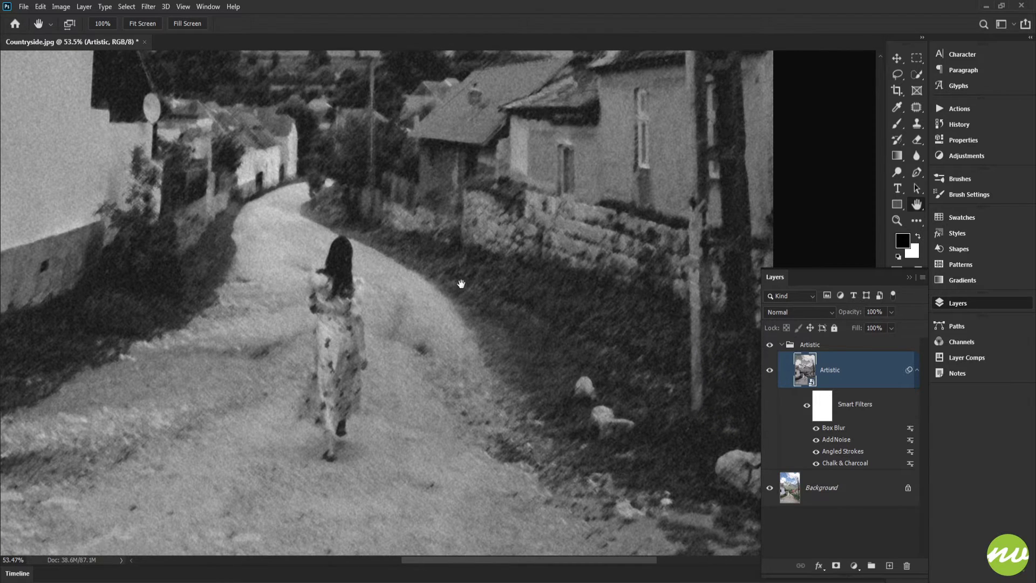
{"action": "left_click_drag", "start_coordinate": [448, 270], "coordinate": [440, 269]}
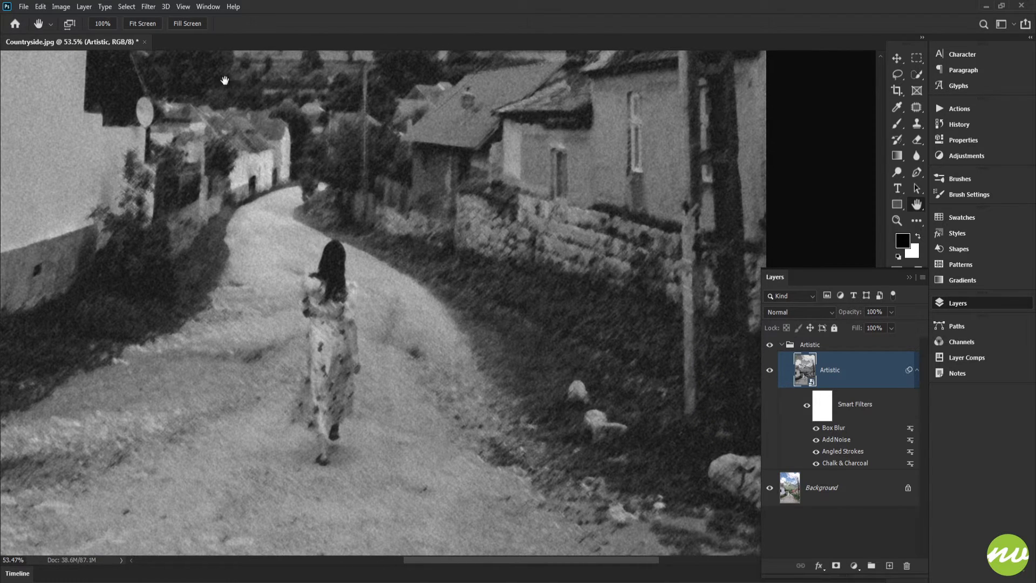
{"action": "left_click", "coordinate": [149, 7]}
{"action": "mouse_move", "coordinate": [251, 155]}
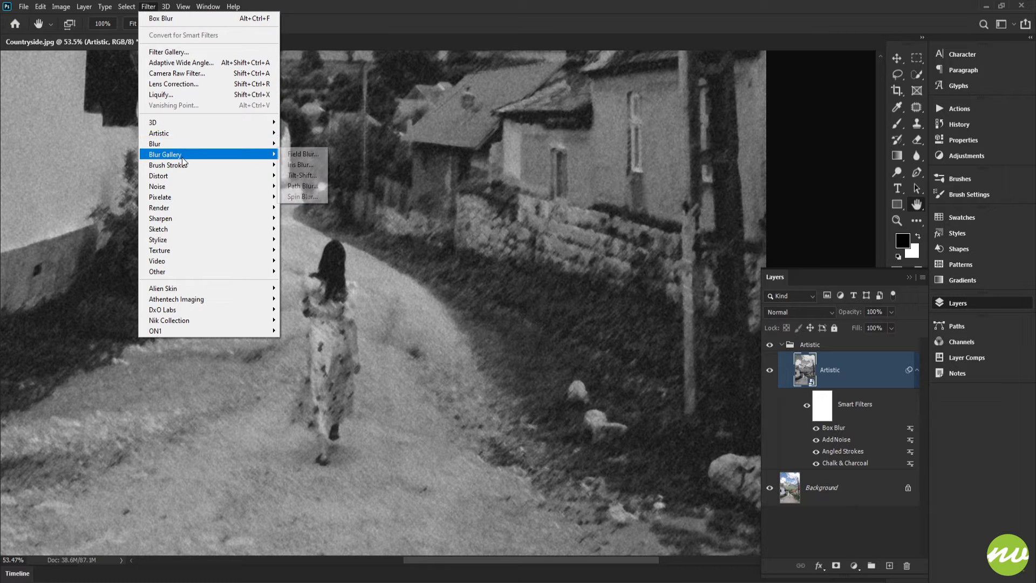
{"action": "left_click", "coordinate": [309, 168]}
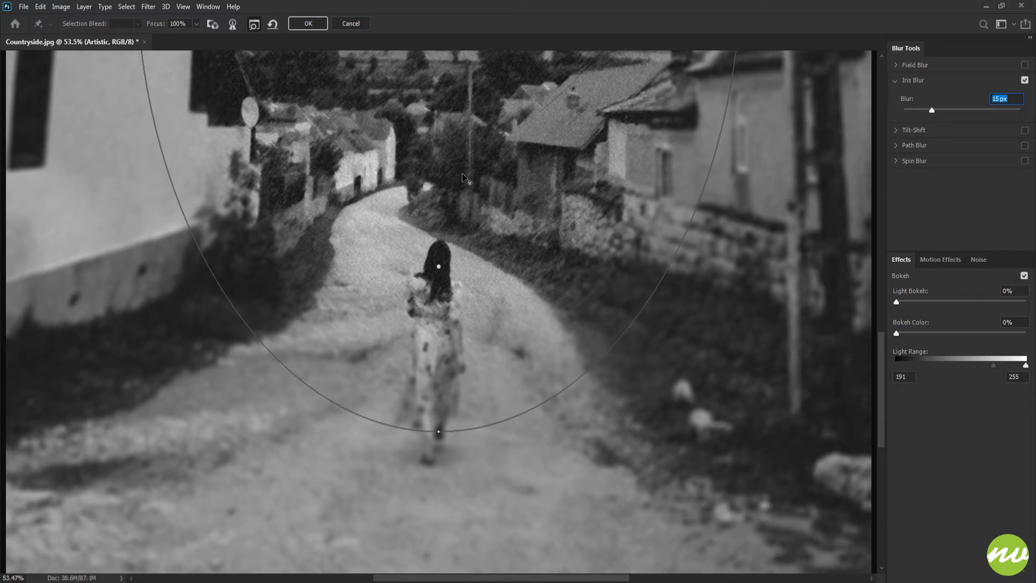
{"action": "key", "text": "ctrl+minus"}
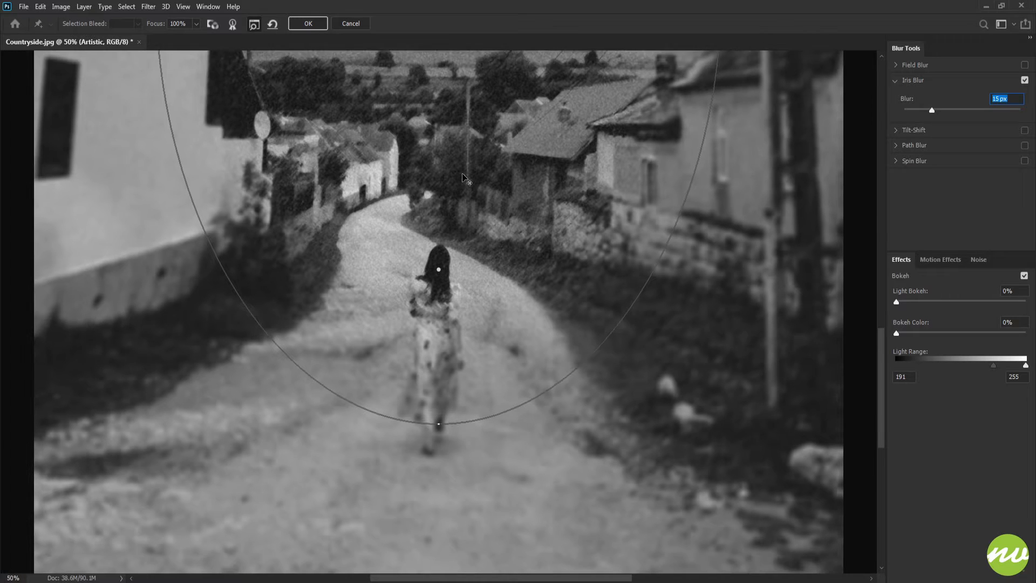
{"action": "key", "text": "ctrl+minus"}
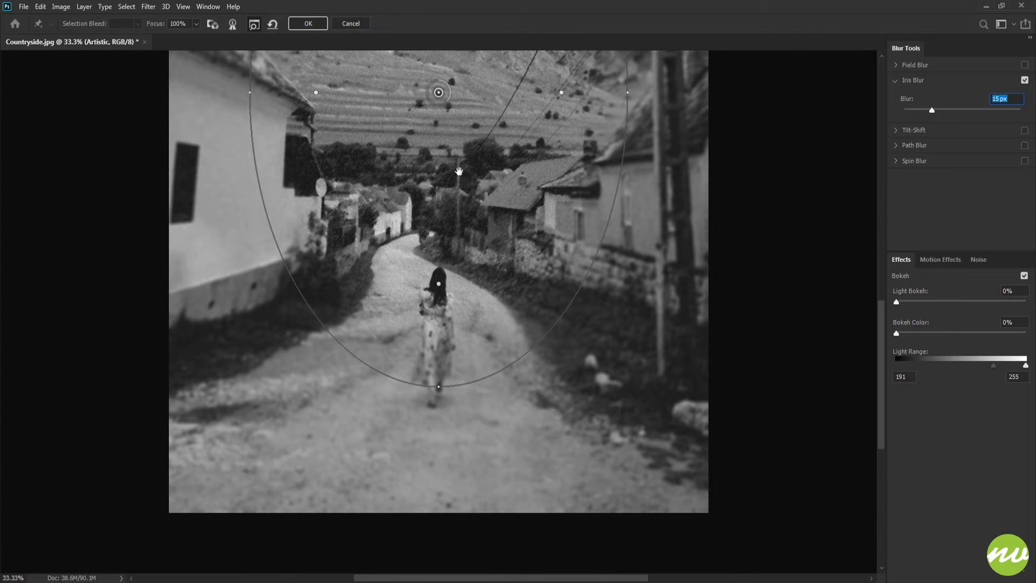
{"action": "left_click_drag", "start_coordinate": [481, 102], "coordinate": [476, 234]}
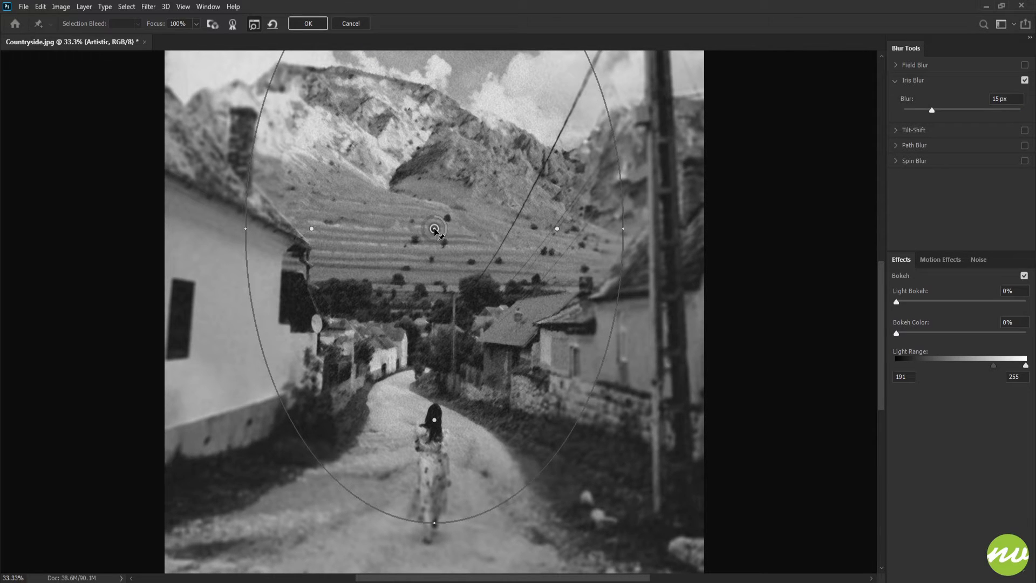
{"action": "left_click_drag", "start_coordinate": [434, 229], "coordinate": [433, 363]}
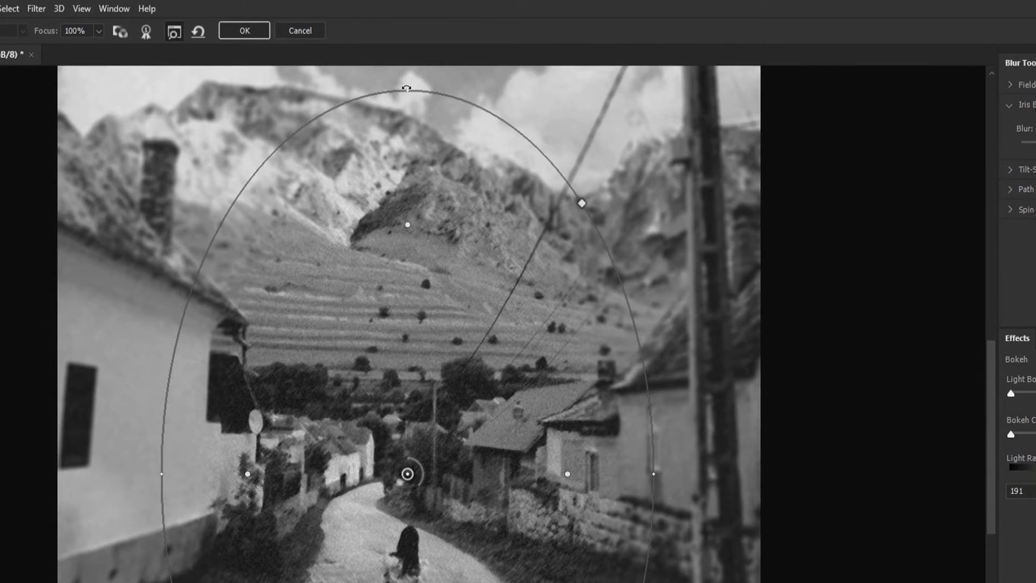
- Shorten the iris ellipse vertically, shift it slightly lower toward the woman and reduce the blur to 14 px
{"action": "left_click_drag", "start_coordinate": [406, 87], "coordinate": [406, 167]}
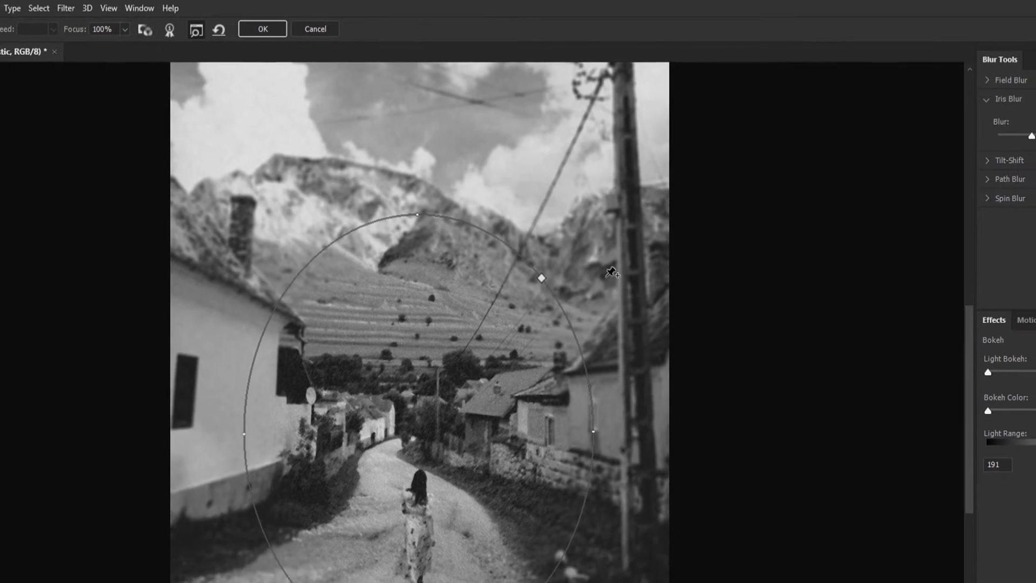
{"action": "left_click_drag", "start_coordinate": [526, 405], "coordinate": [535, 374]}
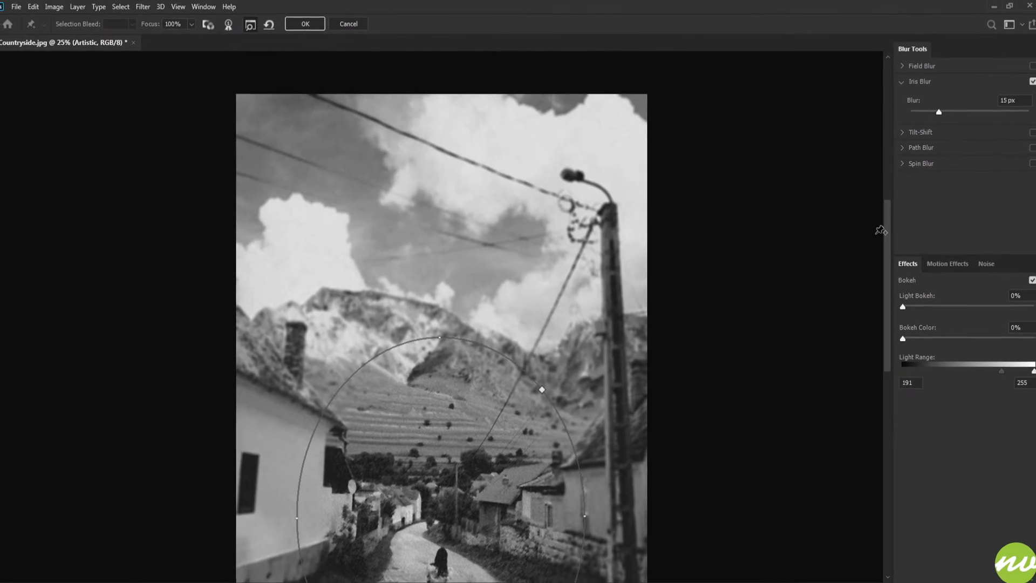
{"action": "scroll", "coordinate": [874, 267], "scroll_direction": "down", "scroll_amount": 3}
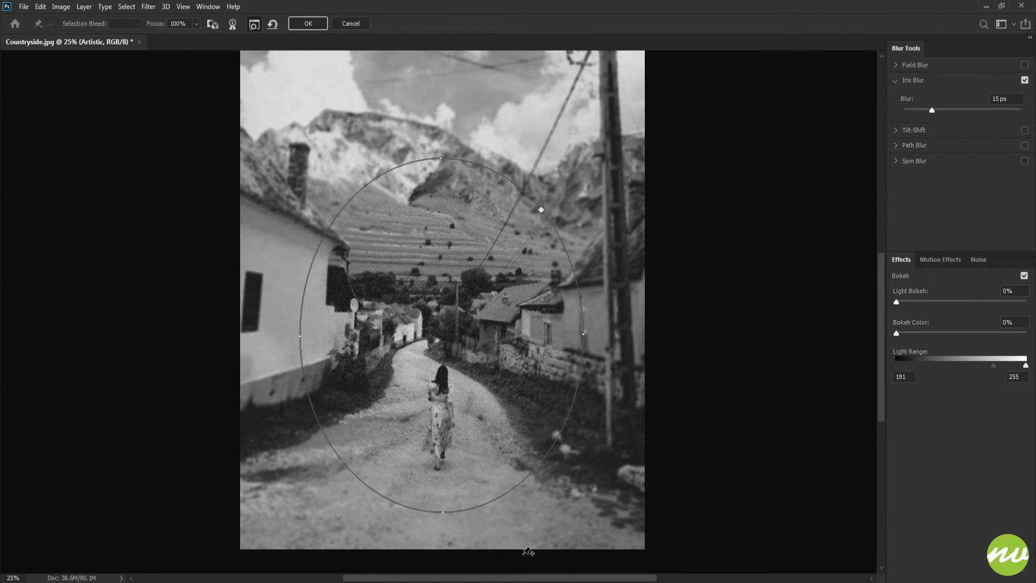
{"action": "mouse_move", "coordinate": [528, 578]}
{"action": "left_mouse_down"}
{"action": "mouse_move", "coordinate": [608, 578]}
{"action": "mouse_move", "coordinate": [485, 577]}
{"action": "mouse_move", "coordinate": [529, 578]}
{"action": "left_mouse_up"}
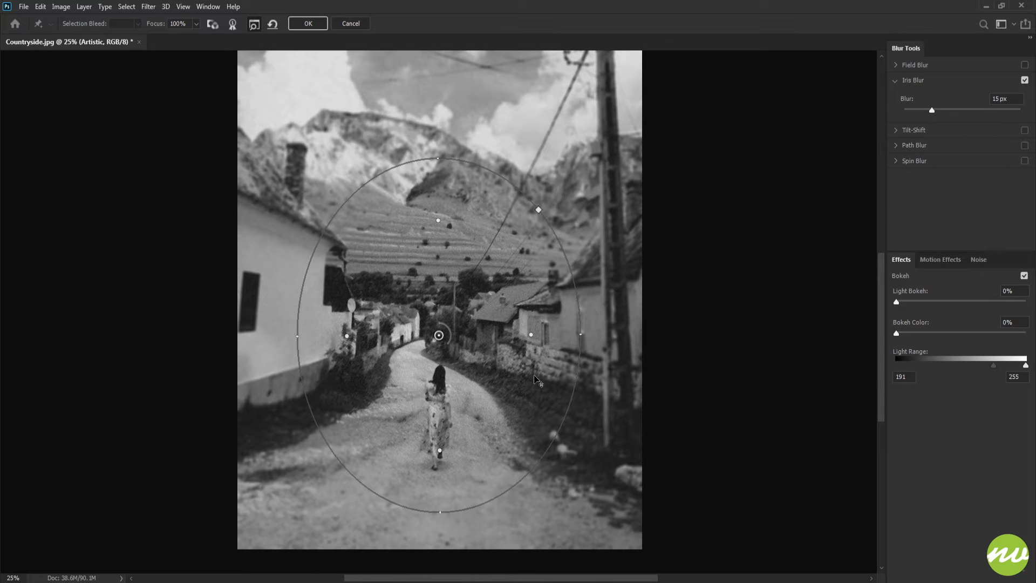
{"action": "left_click_drag", "start_coordinate": [444, 340], "coordinate": [436, 347]}
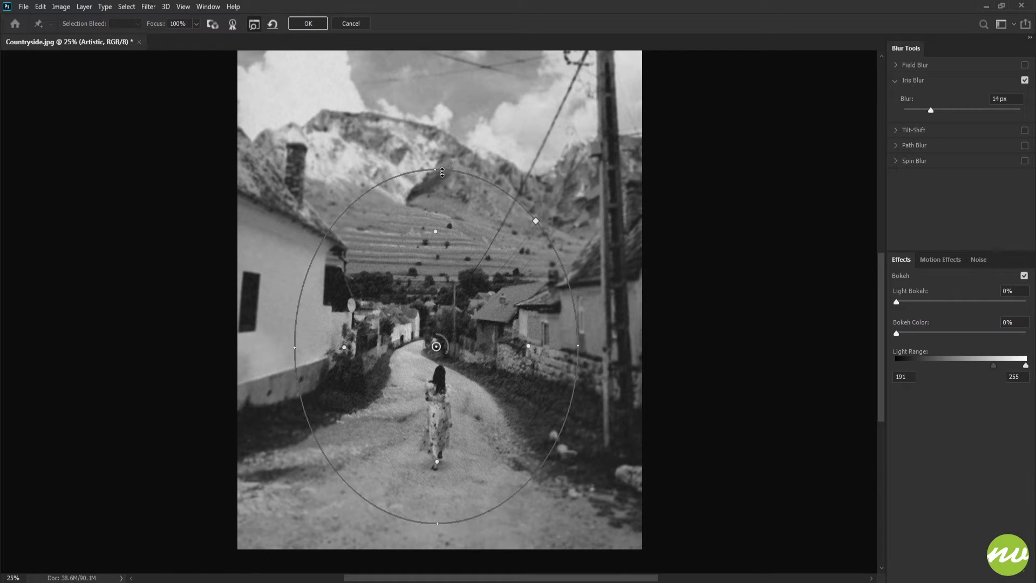
- Stretch the iris ellipse up past the mountain peaks into the sky and widen it almost to the photo's side edges
{"action": "left_click_drag", "start_coordinate": [436, 168], "coordinate": [439, 128]}
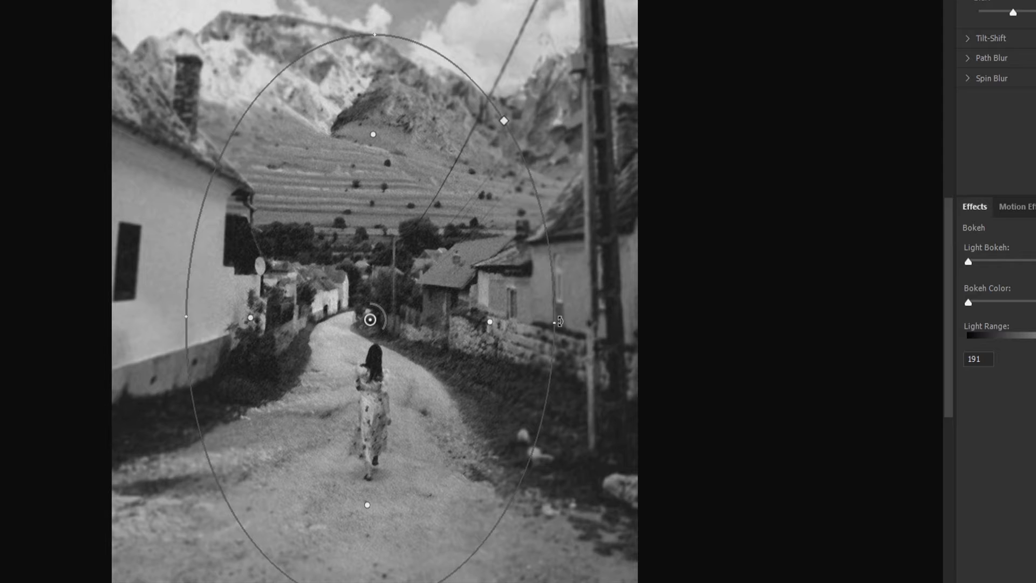
{"action": "left_click_drag", "start_coordinate": [559, 322], "coordinate": [625, 322]}
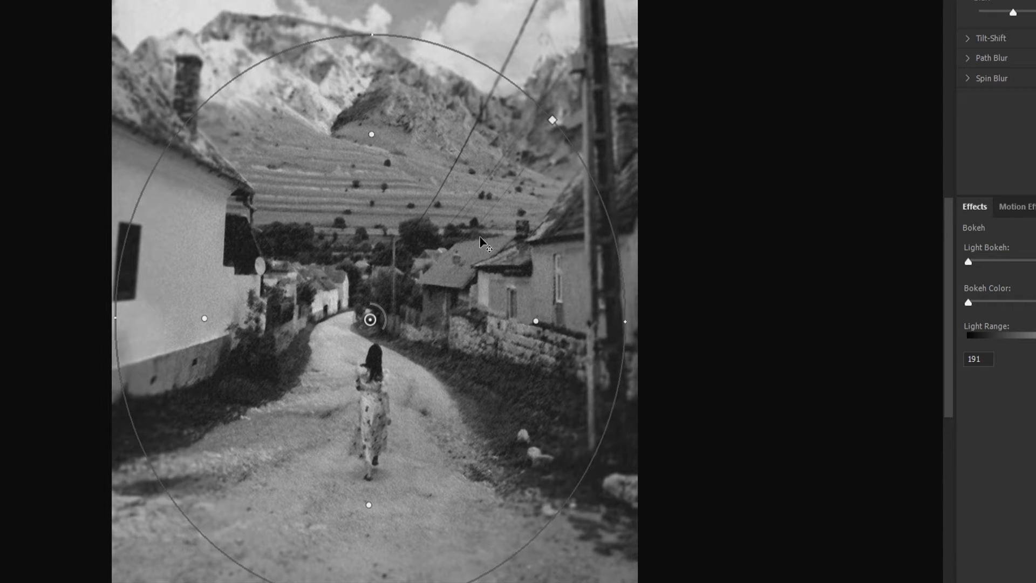
{"action": "key", "text": "ctrl+minus"}
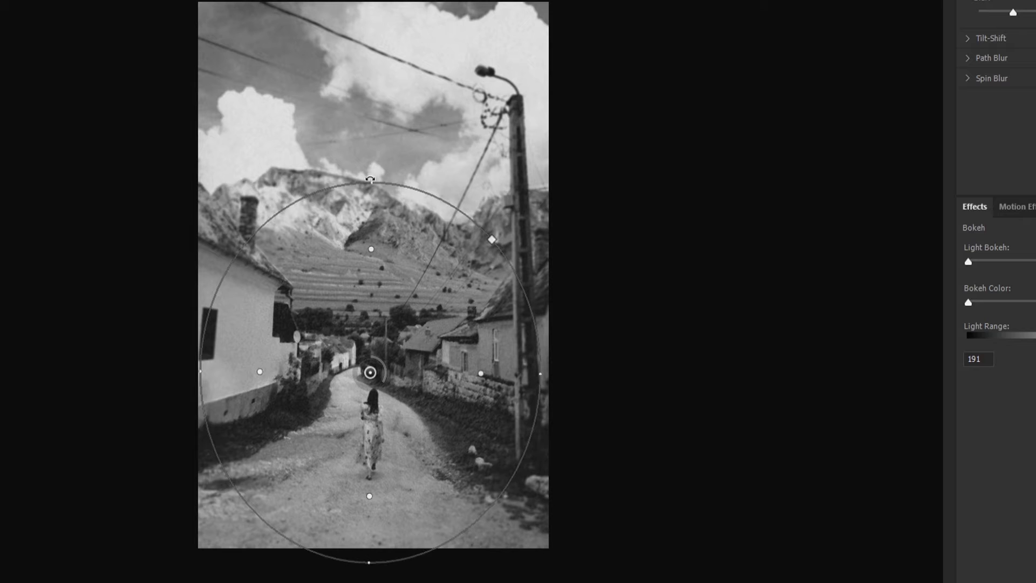
{"action": "left_click_drag", "start_coordinate": [370, 179], "coordinate": [372, 120]}
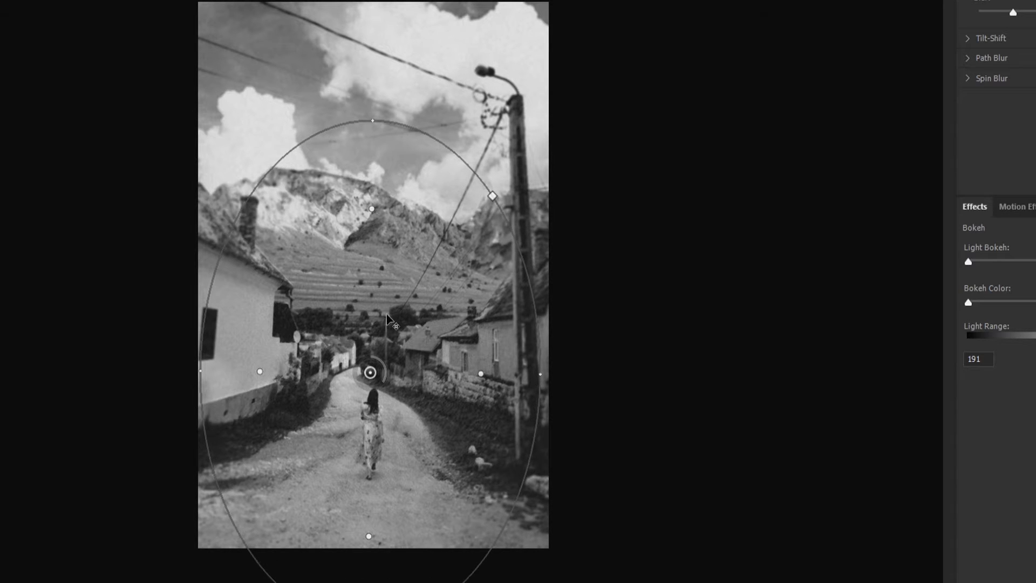
- Move the iris pin up to the trees beyond the road and resize the ellipse, extending its width just past the photo's side edge
{"action": "left_click_drag", "start_coordinate": [370, 373], "coordinate": [370, 326]}
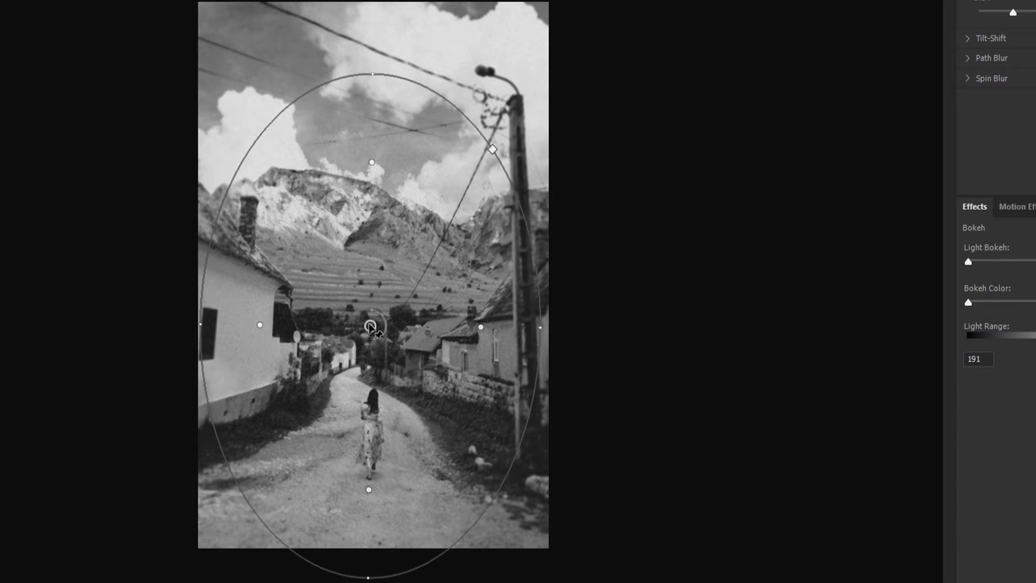
{"action": "left_click_drag", "start_coordinate": [372, 69], "coordinate": [372, 107]}
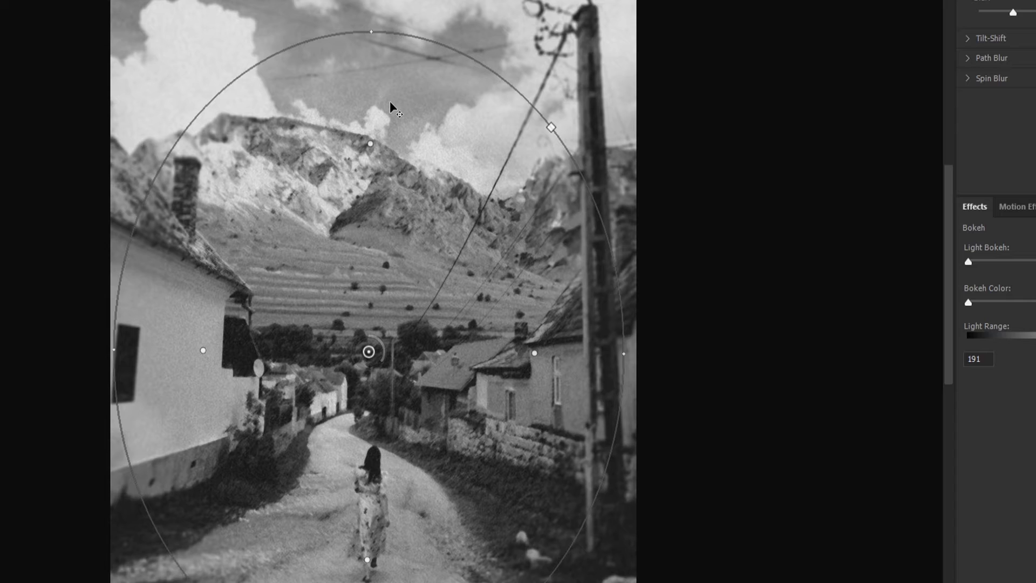
{"action": "key", "text": "ctrl+plus"}
{"action": "left_click_drag", "start_coordinate": [410, 311], "coordinate": [385, 110]}
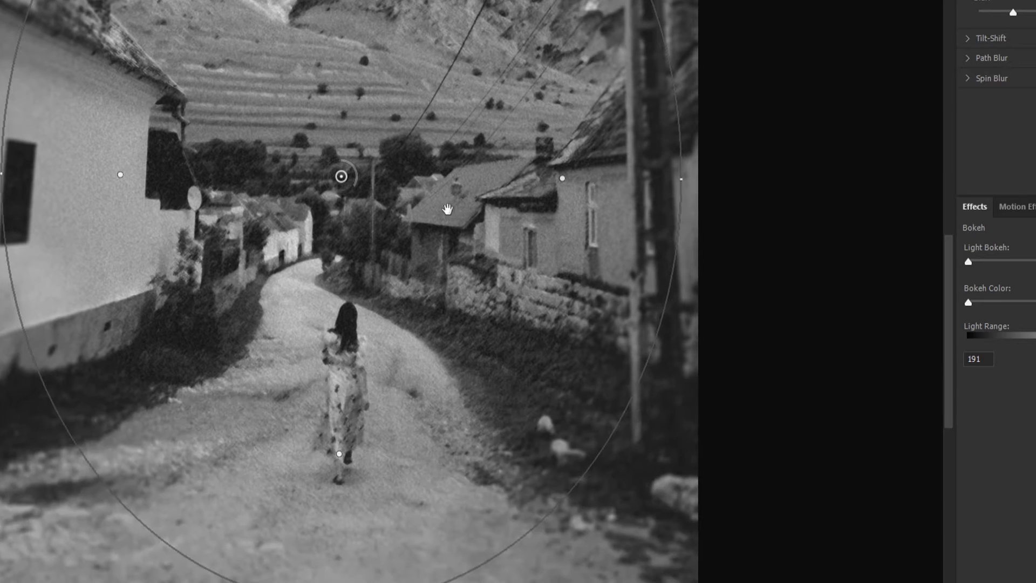
{"action": "left_click_drag", "start_coordinate": [683, 182], "coordinate": [709, 181]}
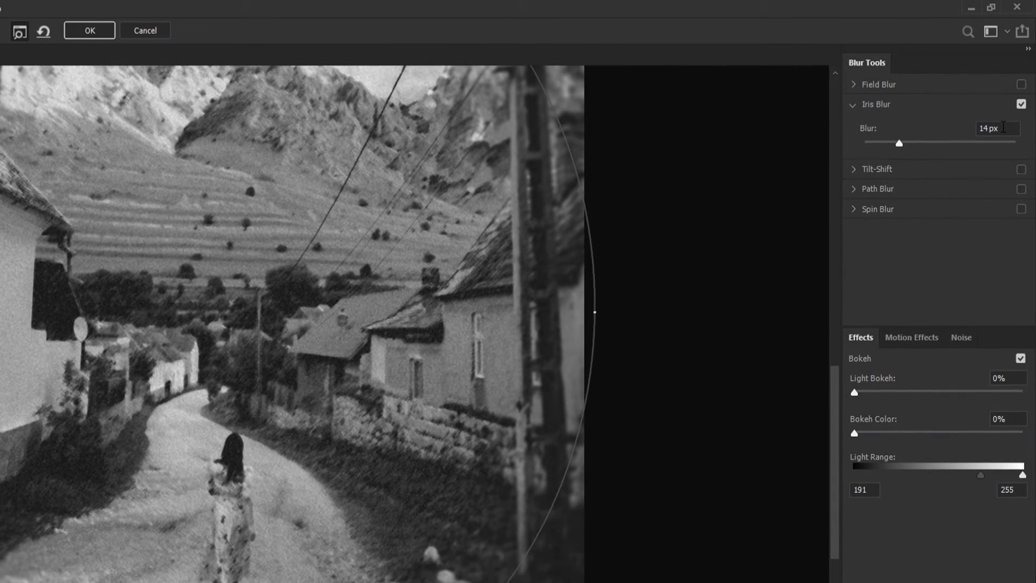
- Reduce the Iris Blur amount to 10 px
{"action": "left_click", "coordinate": [1002, 119]}
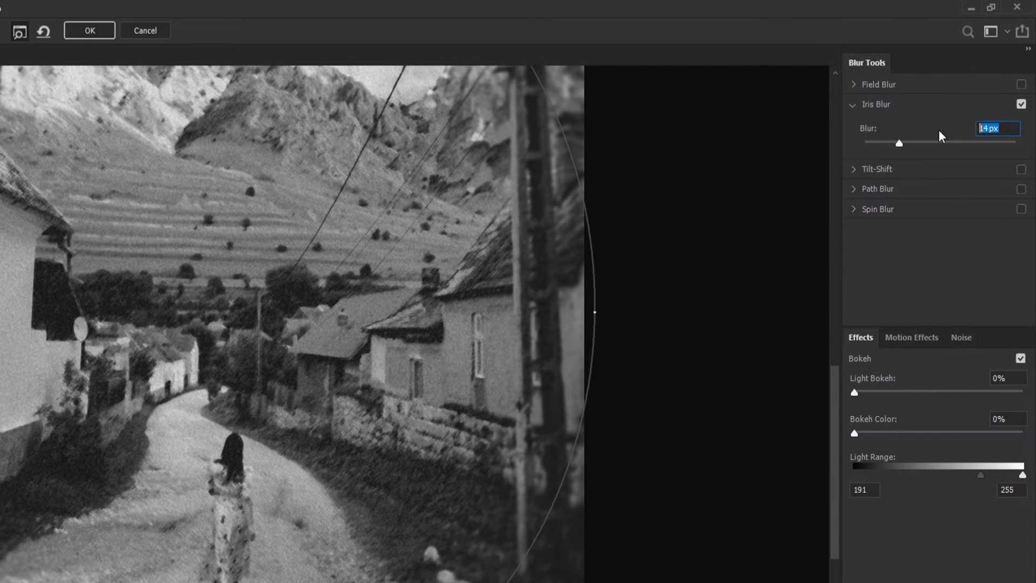
{"action": "type", "text": "10"}
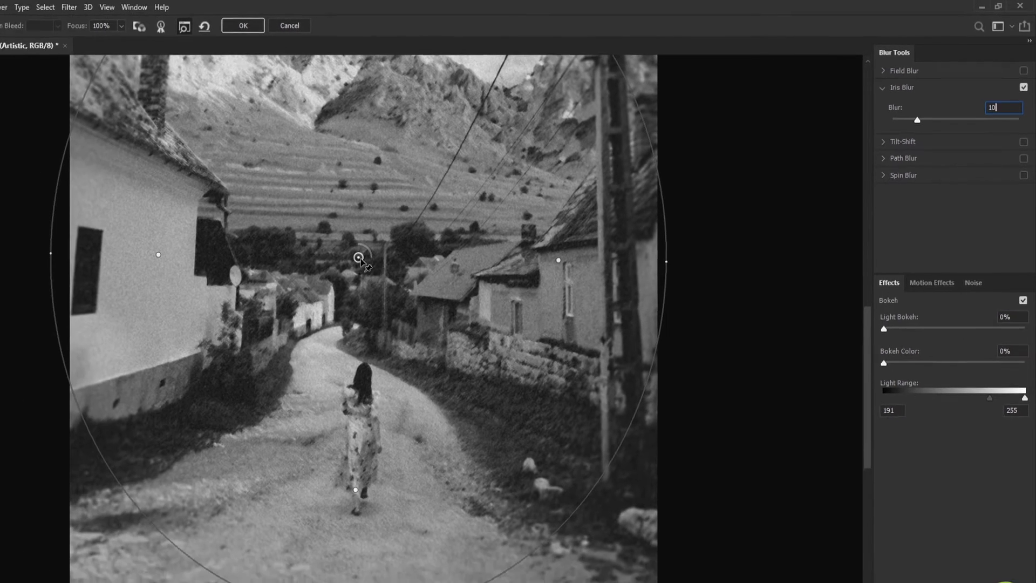
{"action": "left_click_drag", "start_coordinate": [360, 258], "coordinate": [417, 245]}
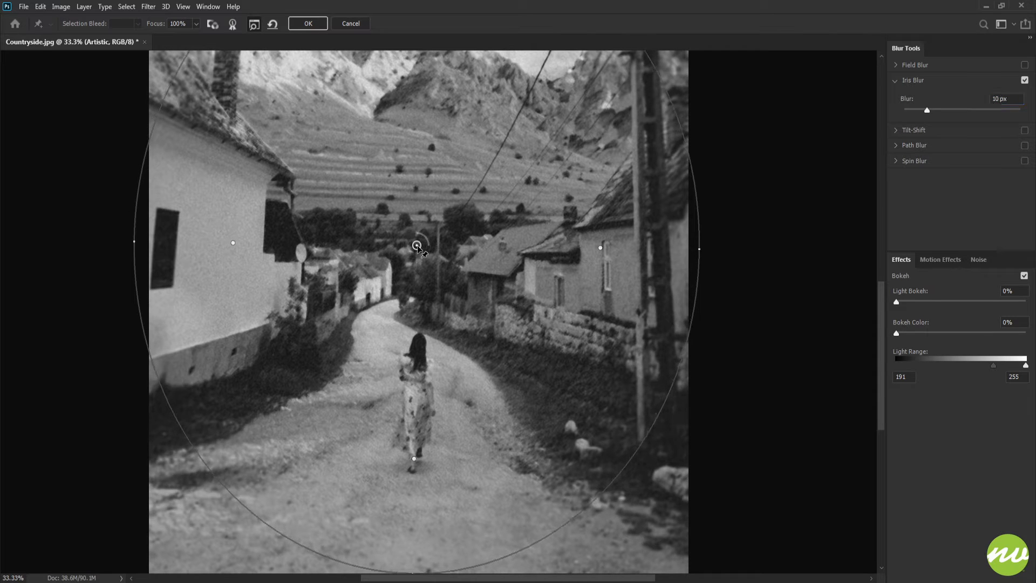
- Narrow the iris ellipse to the photo's side edges and set its feather handles about halfway between the pin and the edge
{"action": "left_click_drag", "start_coordinate": [705, 246], "coordinate": [685, 245]}
{"action": "left_click_drag", "start_coordinate": [594, 245], "coordinate": [632, 245]}
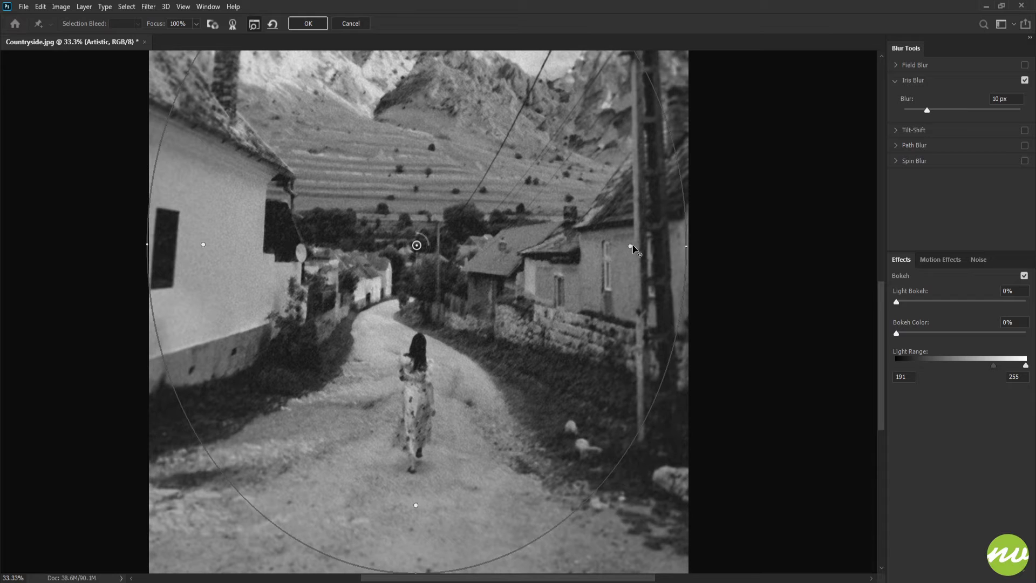
{"action": "left_click_drag", "start_coordinate": [555, 248], "coordinate": [555, 246]}
{"action": "mouse_move", "coordinate": [651, 246]}
{"action": "left_mouse_down"}
{"action": "mouse_move", "coordinate": [661, 255]}
{"action": "mouse_move", "coordinate": [633, 248]}
{"action": "left_mouse_up"}
{"action": "left_click_drag", "start_coordinate": [561, 254], "coordinate": [565, 253]}
{"action": "left_click_drag", "start_coordinate": [566, 247], "coordinate": [558, 245]}
- Narrow the iris ellipse to between the white house's window and the utility pole, and shorten it vertically above the photo's bottom edge
{"action": "mouse_move", "coordinate": [878, 325]}
{"action": "left_mouse_down"}
{"action": "mouse_move", "coordinate": [860, 220]}
{"action": "mouse_move", "coordinate": [877, 312]}
{"action": "left_mouse_up"}
{"action": "mouse_move", "coordinate": [692, 270]}
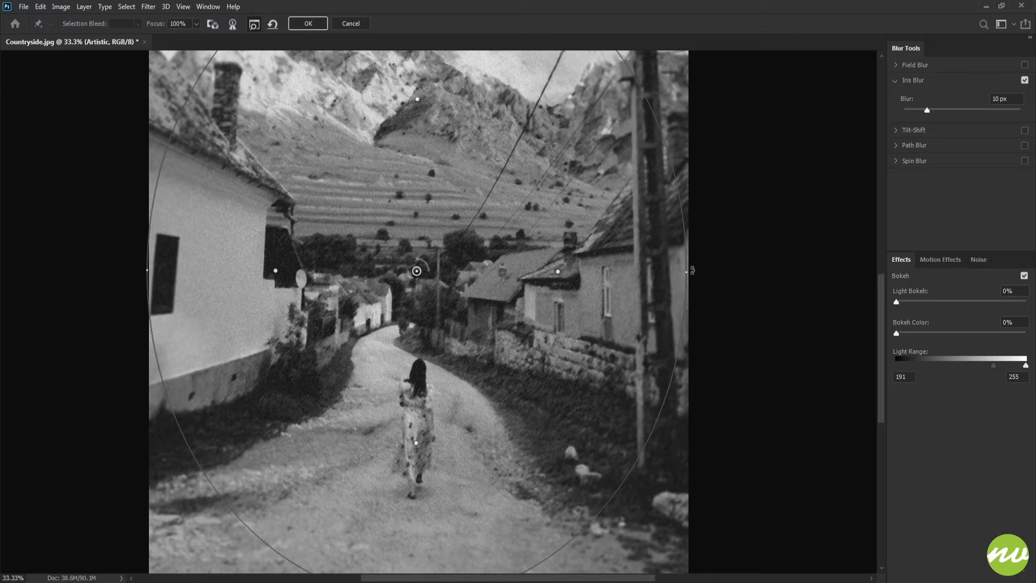
{"action": "left_click_drag", "start_coordinate": [691, 270], "coordinate": [659, 267]}
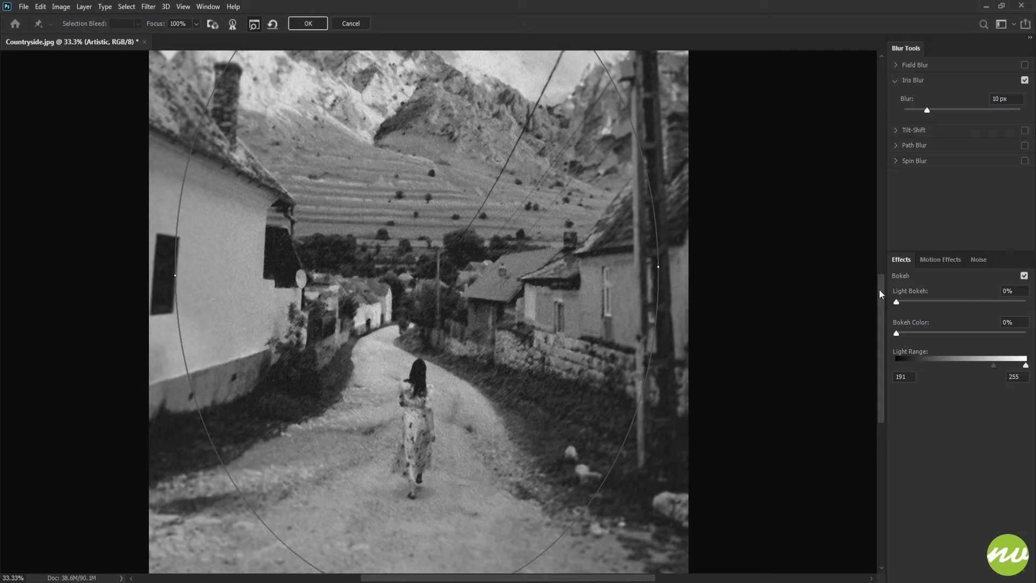
{"action": "mouse_move", "coordinate": [881, 294]}
{"action": "left_mouse_down"}
{"action": "mouse_move", "coordinate": [884, 322]}
{"action": "mouse_move", "coordinate": [879, 300]}
{"action": "mouse_move", "coordinate": [876, 308]}
{"action": "left_mouse_up"}
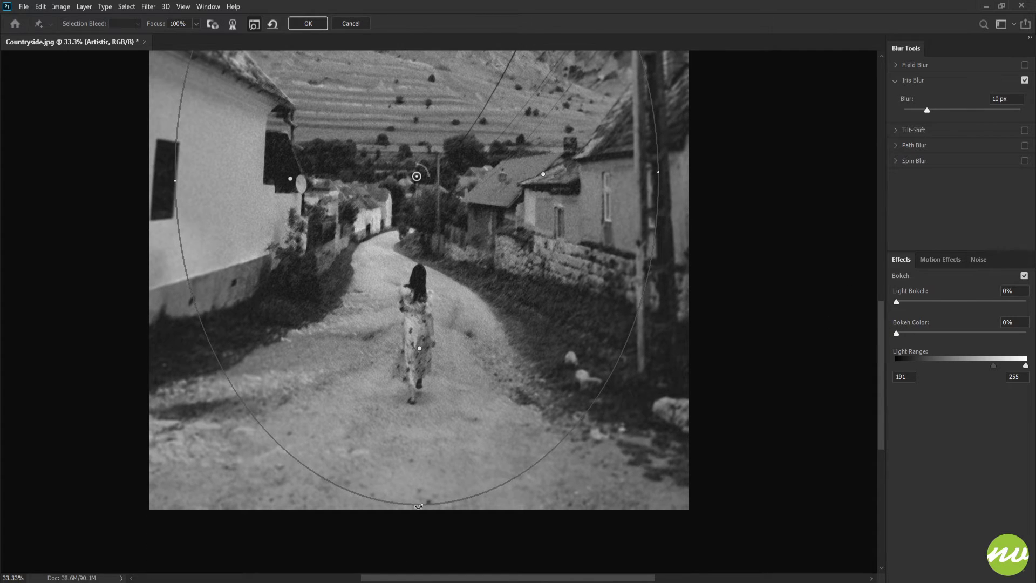
{"action": "left_click_drag", "start_coordinate": [418, 507], "coordinate": [417, 477]}
{"action": "left_click_drag", "start_coordinate": [878, 358], "coordinate": [879, 329]}
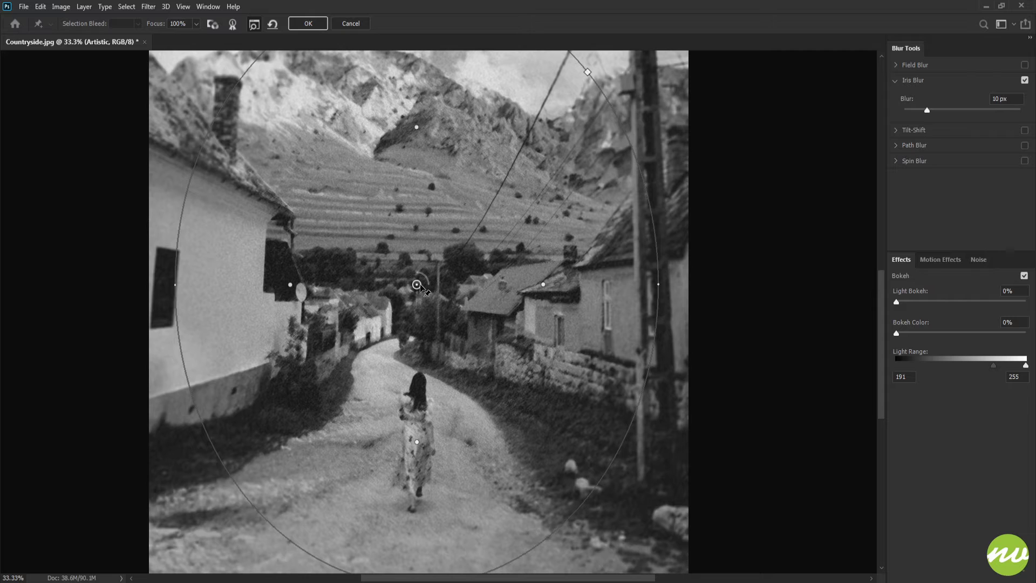
- Move the iris pin slightly down toward the far end of the road and rotate the ellipse slightly clockwise
{"action": "left_click_drag", "start_coordinate": [418, 285], "coordinate": [417, 311]}
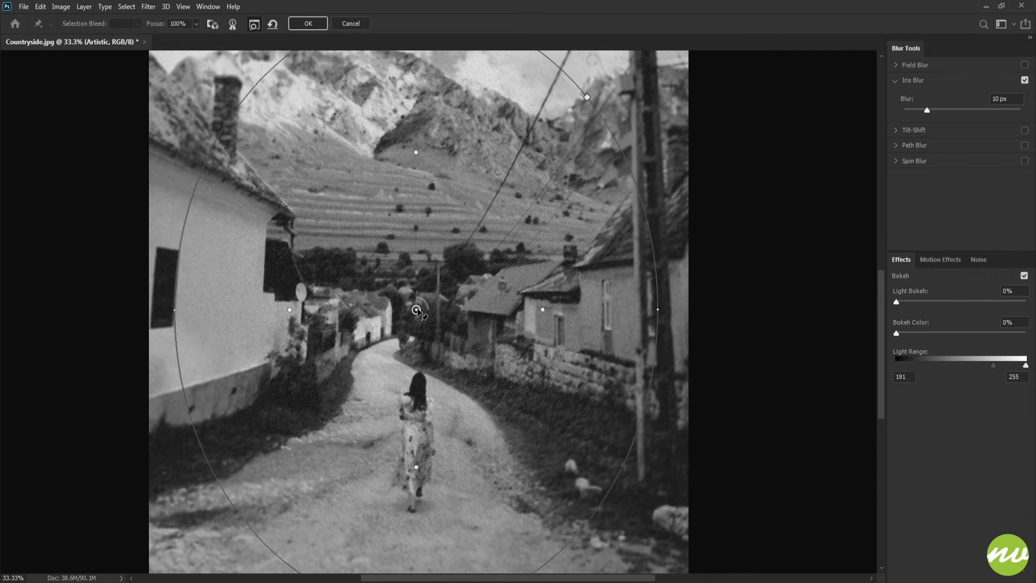
{"action": "mouse_move", "coordinate": [880, 309]}
{"action": "left_mouse_down"}
{"action": "mouse_move", "coordinate": [880, 265]}
{"action": "mouse_move", "coordinate": [879, 320]}
{"action": "left_mouse_up"}
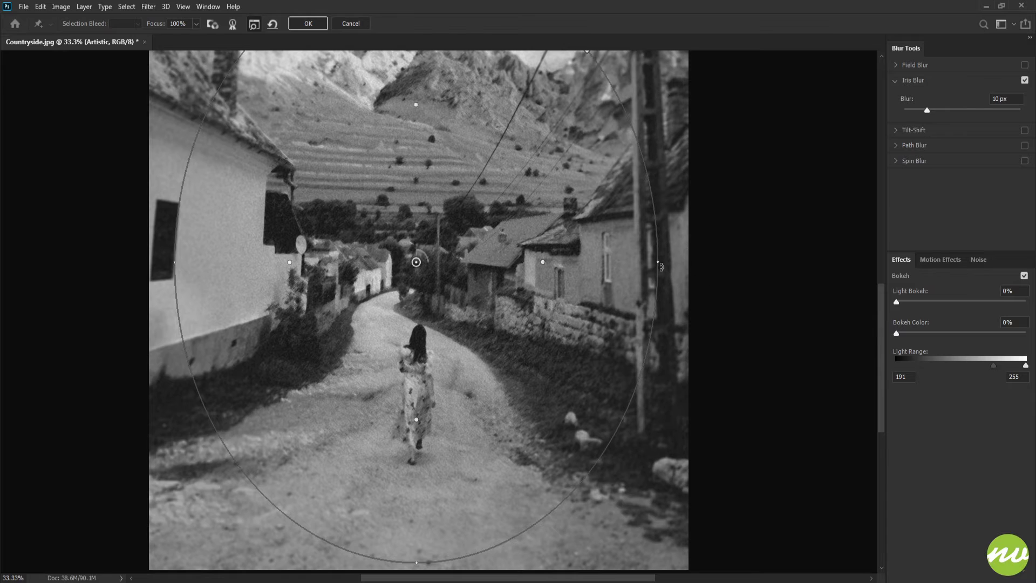
{"action": "mouse_move", "coordinate": [669, 266]}
{"action": "left_mouse_down"}
{"action": "mouse_move", "coordinate": [709, 267]}
{"action": "mouse_move", "coordinate": [662, 267]}
{"action": "left_mouse_up"}
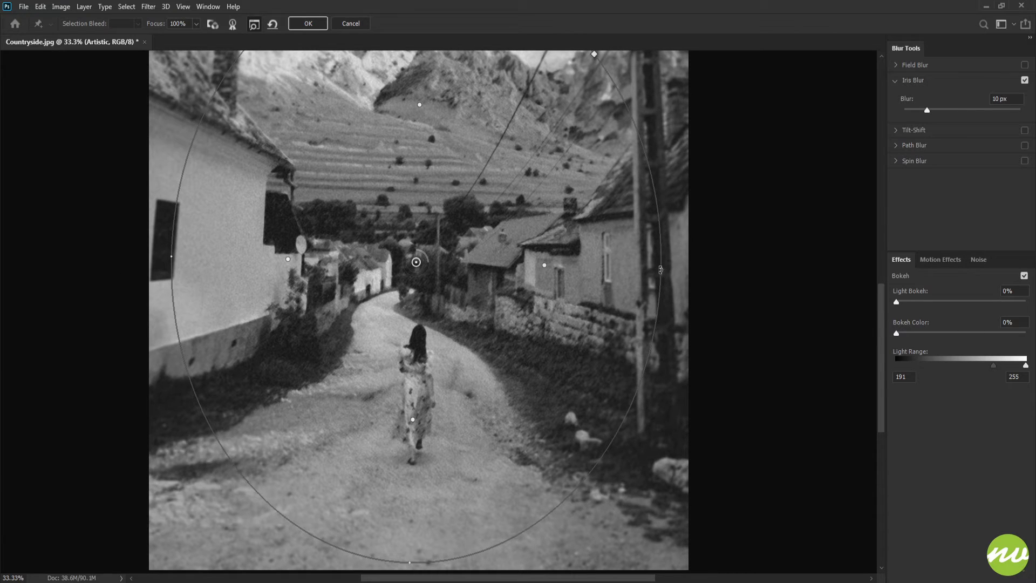
{"action": "mouse_move", "coordinate": [882, 307]}
{"action": "left_mouse_down"}
{"action": "mouse_move", "coordinate": [879, 332]}
{"action": "mouse_move", "coordinate": [874, 310]}
{"action": "left_mouse_up"}
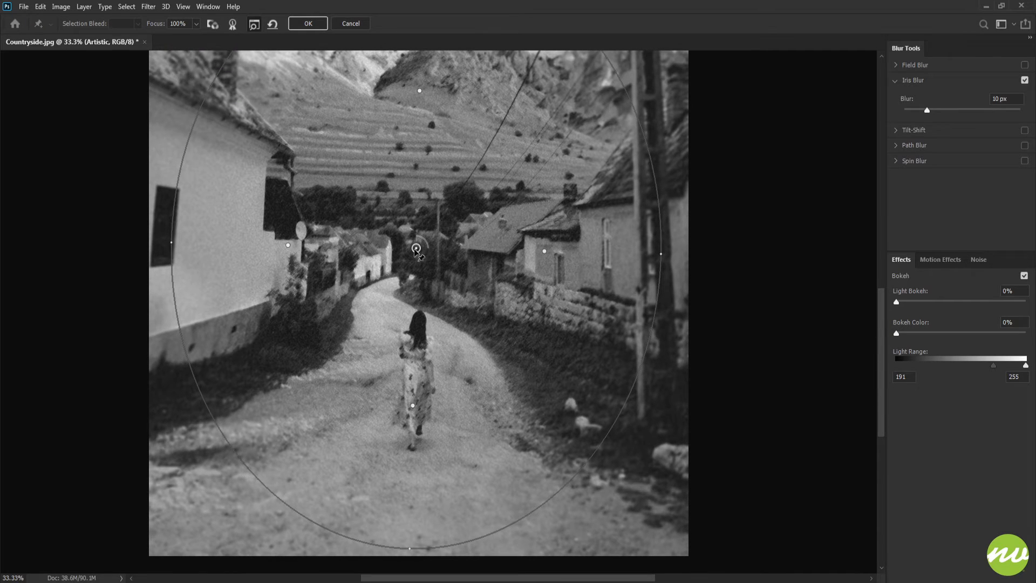
{"action": "left_click_drag", "start_coordinate": [416, 249], "coordinate": [417, 246]}
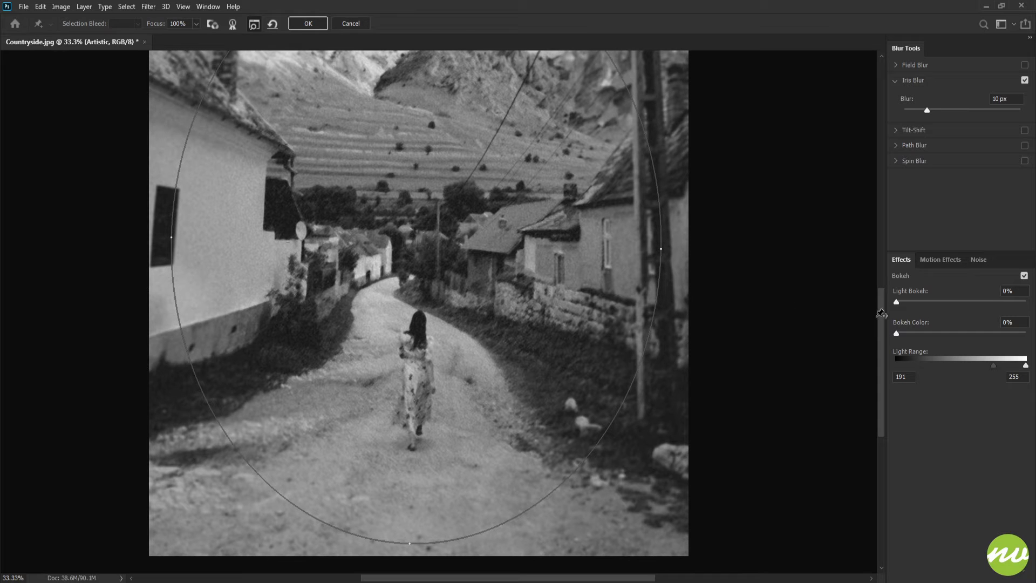
{"action": "left_click_drag", "start_coordinate": [879, 314], "coordinate": [877, 291]}
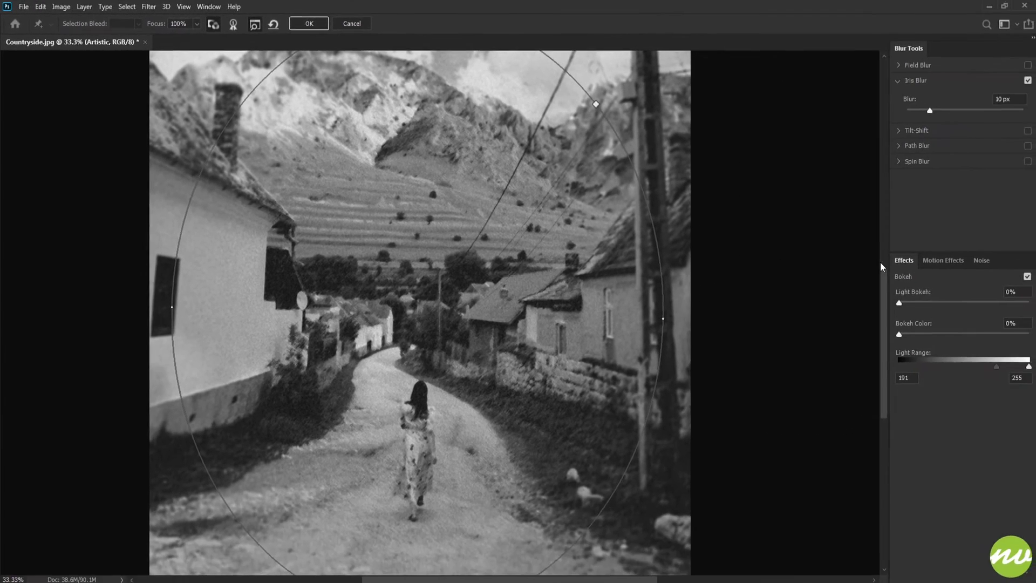
- Review the Iris Blur's grain noise settings and apply the blur to the Artistic smart object
{"action": "left_click", "coordinate": [979, 260]}
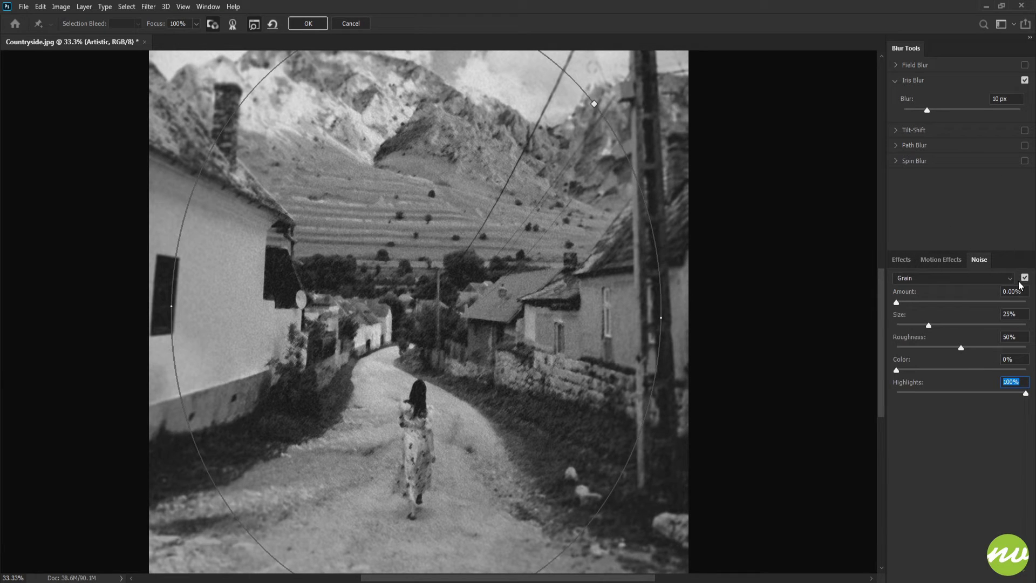
{"action": "left_click", "coordinate": [901, 260]}
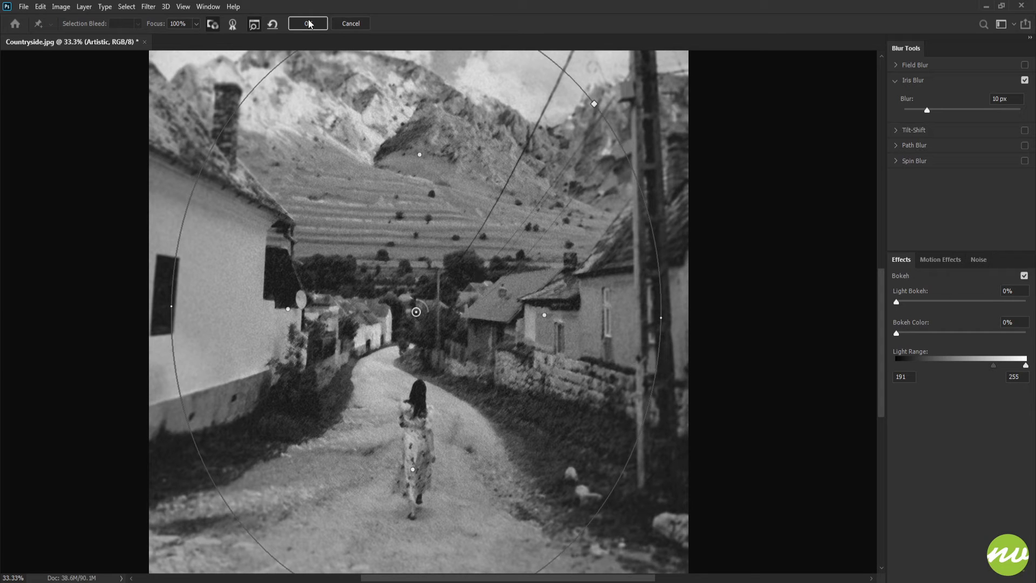
{"action": "key", "text": "Return"}
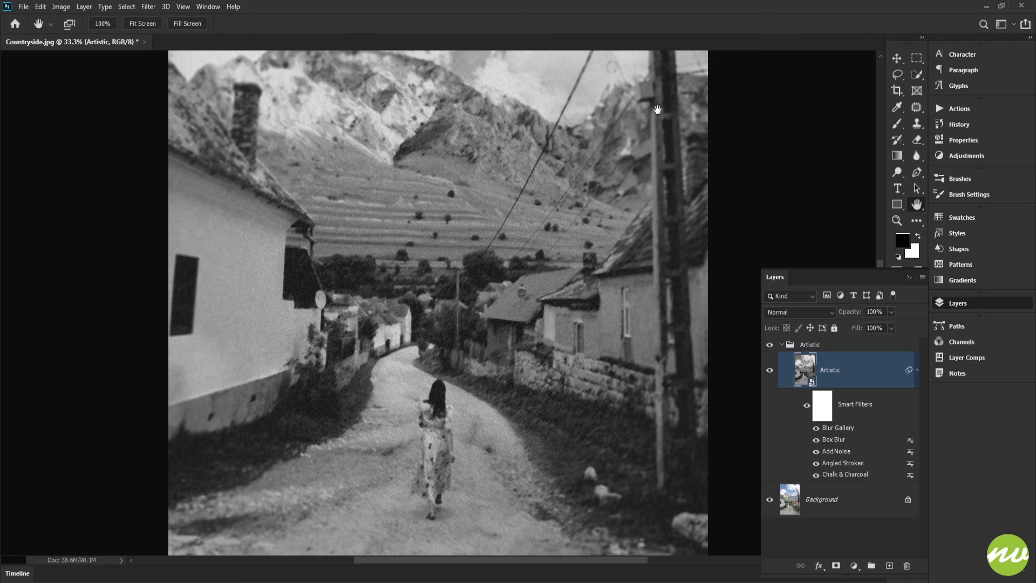
- Examine the blurred edges and sketch texture around the village, woman, road and white house at 100%, and at fill-screen size
{"action": "left_click", "coordinate": [115, 26]}
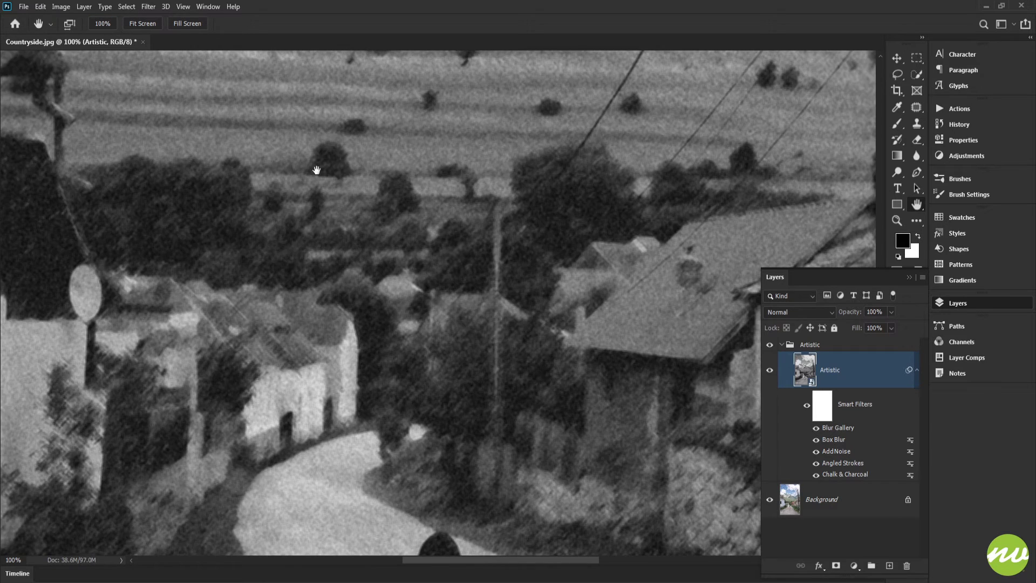
{"action": "left_click_drag", "start_coordinate": [600, 316], "coordinate": [385, 83]}
{"action": "mouse_move", "coordinate": [563, 426]}
{"action": "left_mouse_down"}
{"action": "mouse_move", "coordinate": [428, 241]}
{"action": "mouse_move", "coordinate": [433, 221]}
{"action": "left_mouse_up"}
{"action": "left_click_drag", "start_coordinate": [428, 276], "coordinate": [492, 111]}
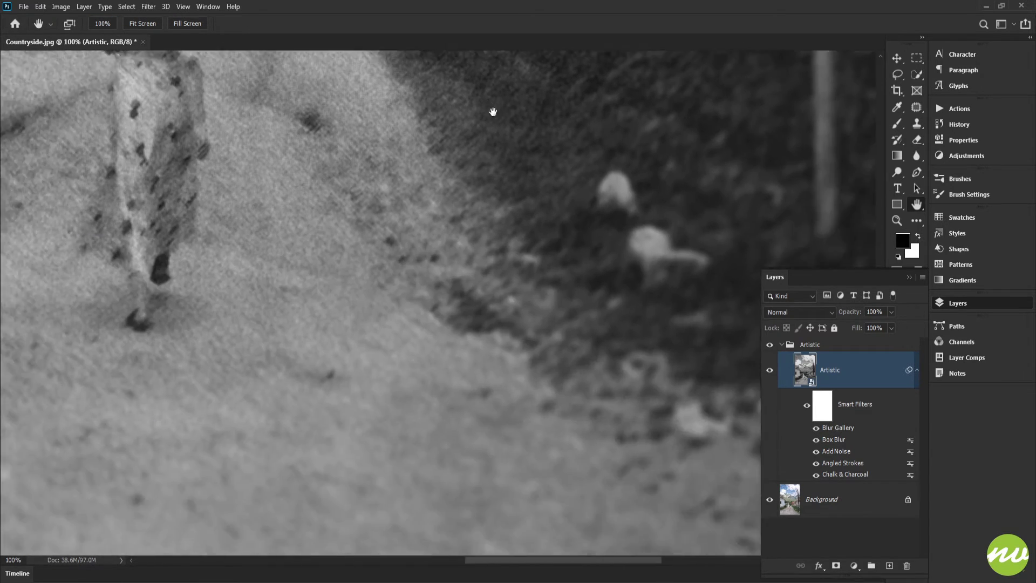
{"action": "mouse_move", "coordinate": [409, 254]}
{"action": "left_mouse_down"}
{"action": "mouse_move", "coordinate": [633, 171]}
{"action": "mouse_move", "coordinate": [713, 164]}
{"action": "left_mouse_up"}
{"action": "left_click_drag", "start_coordinate": [462, 234], "coordinate": [488, 462]}
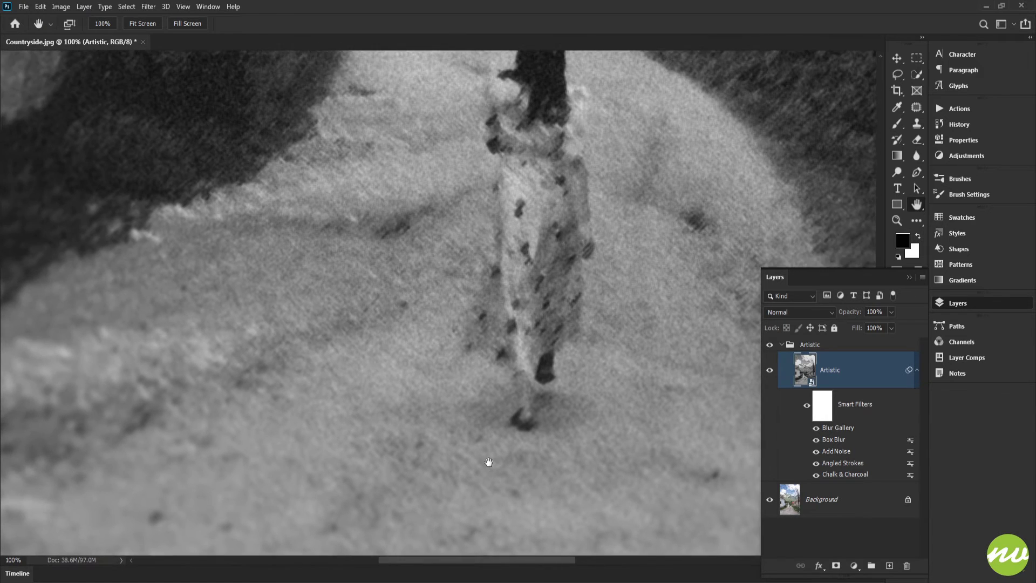
{"action": "left_click_drag", "start_coordinate": [278, 247], "coordinate": [411, 288]}
{"action": "left_click_drag", "start_coordinate": [349, 167], "coordinate": [527, 135]}
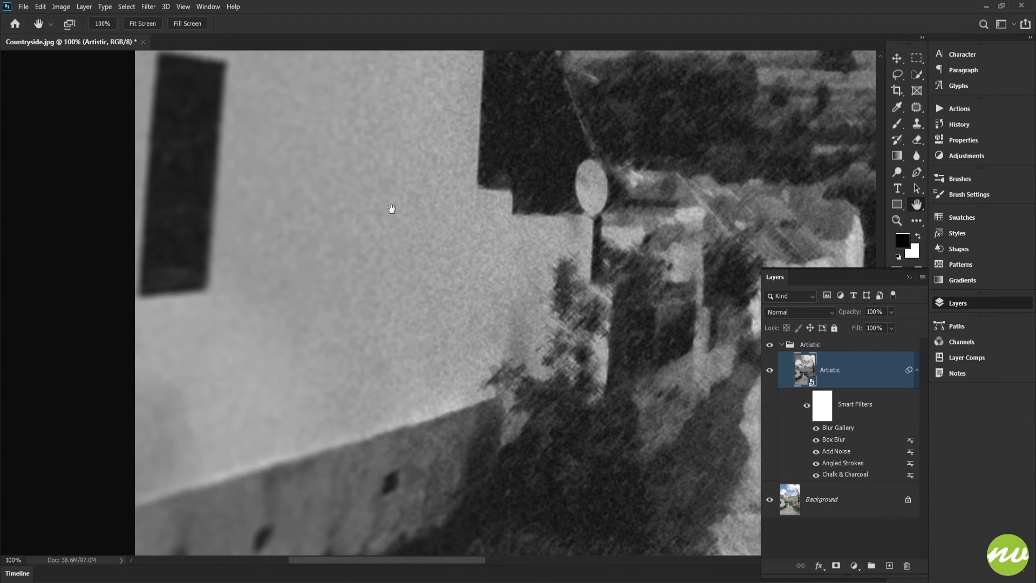
{"action": "left_click_drag", "start_coordinate": [449, 314], "coordinate": [373, 322]}
{"action": "left_click", "coordinate": [149, 24]}
{"action": "left_click", "coordinate": [186, 25]}
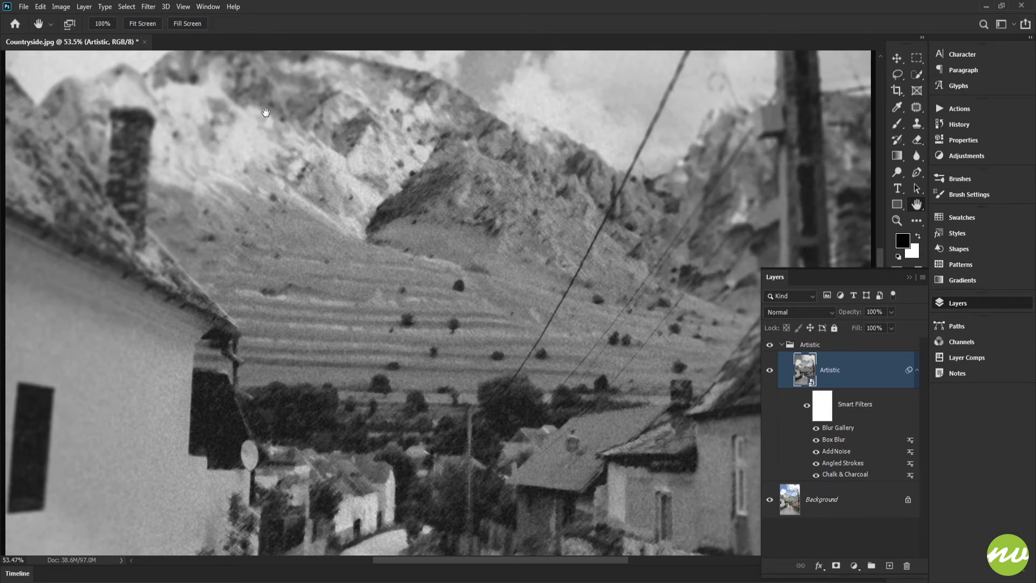
{"action": "left_click_drag", "start_coordinate": [380, 362], "coordinate": [381, 132]}
{"action": "left_click_drag", "start_coordinate": [457, 304], "coordinate": [415, 209]}
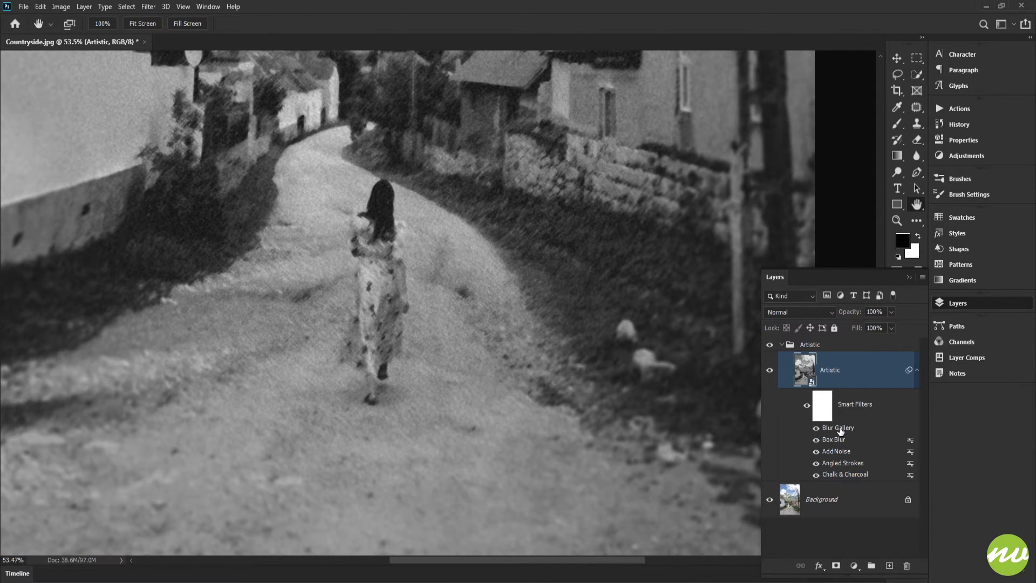
- Move the Blur Gallery smart filter below Angled Strokes, comparing the result by undoing and redoing the reorder
{"action": "left_click_drag", "start_coordinate": [840, 430], "coordinate": [837, 424]}
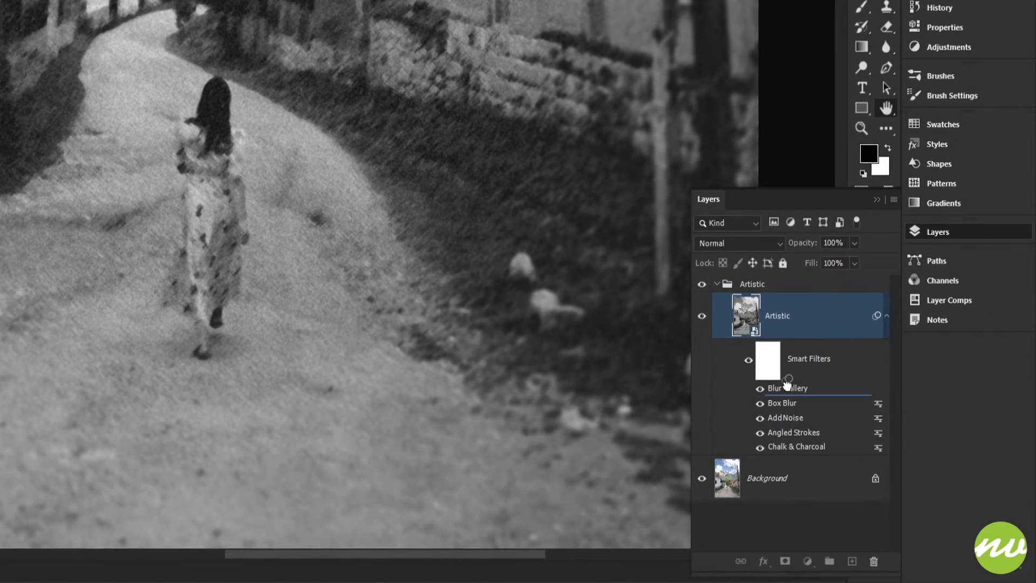
{"action": "left_click_drag", "start_coordinate": [786, 384], "coordinate": [779, 424]}
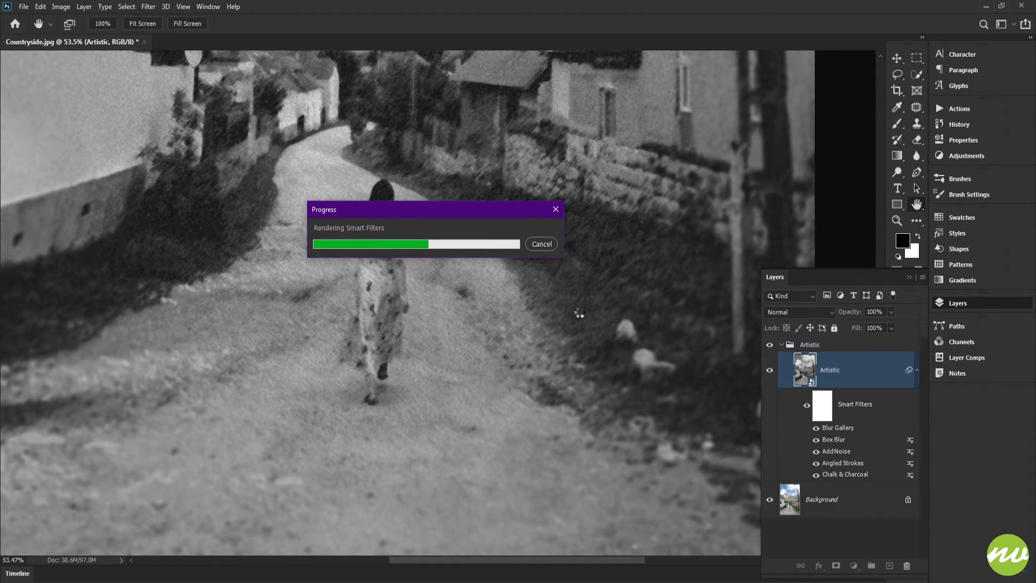
{"action": "left_click_drag", "start_coordinate": [579, 305], "coordinate": [552, 384]}
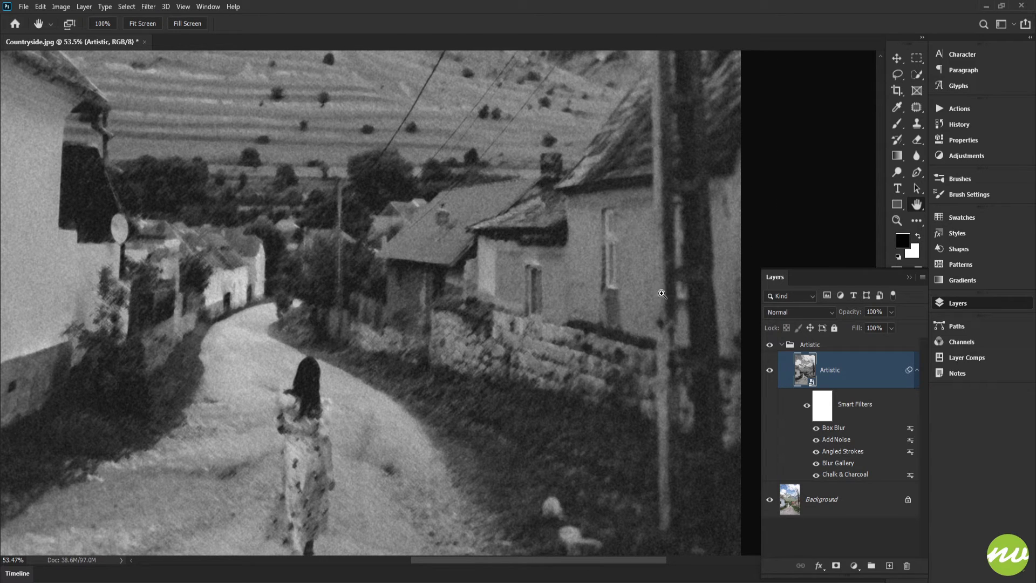
{"action": "left_click_drag", "start_coordinate": [629, 287], "coordinate": [593, 258]}
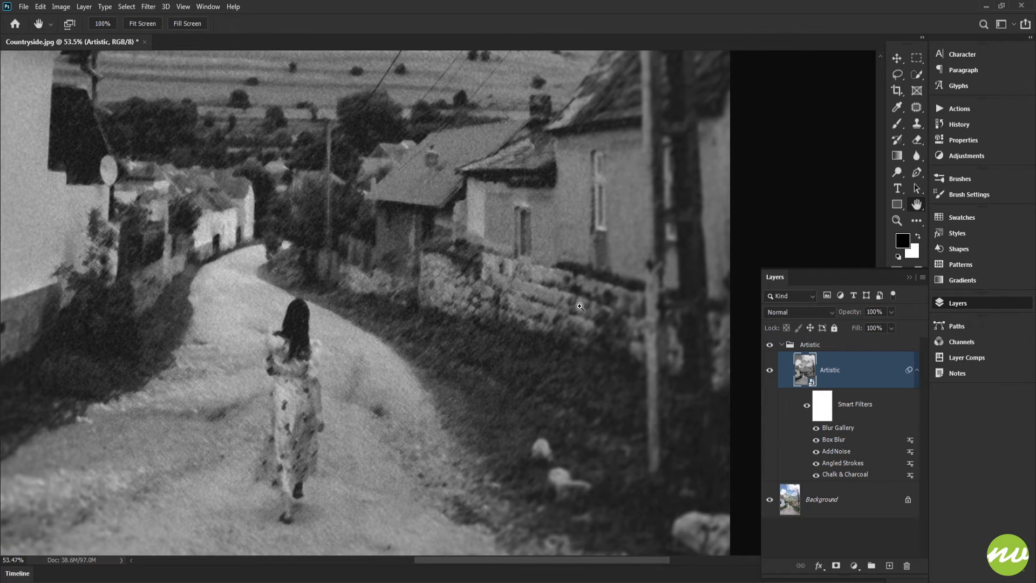
{"action": "key", "text": "ctrl+z"}
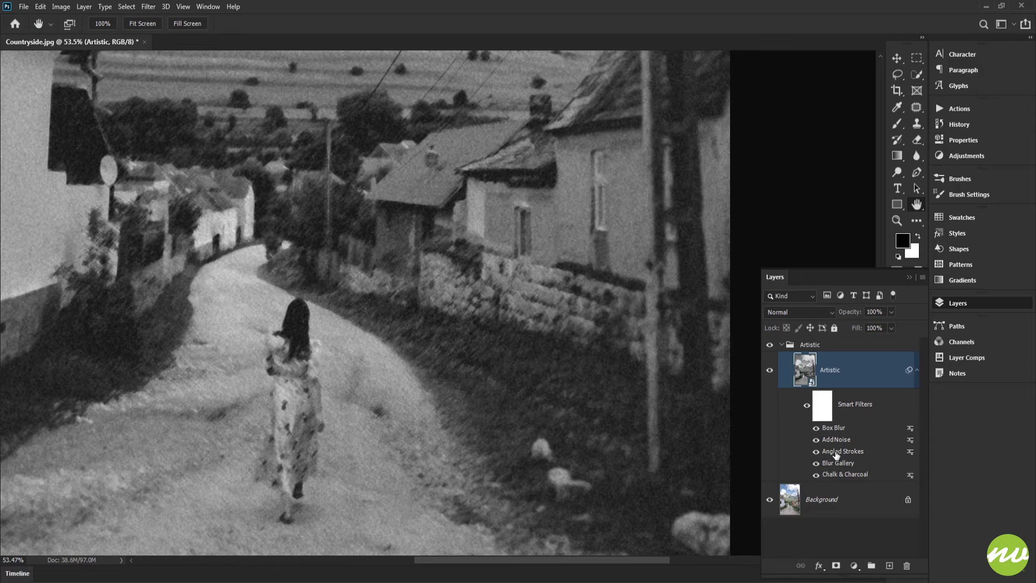
- Examine the noise and blur over the houses, mountains and sky, and down the road at 33.3%
{"action": "left_click_drag", "start_coordinate": [657, 235], "coordinate": [653, 344]}
{"action": "left_click_drag", "start_coordinate": [627, 228], "coordinate": [641, 331]}
{"action": "left_click_drag", "start_coordinate": [441, 229], "coordinate": [479, 294]}
{"action": "left_click_drag", "start_coordinate": [345, 227], "coordinate": [353, 298]}
{"action": "left_click_drag", "start_coordinate": [269, 178], "coordinate": [286, 318]}
{"action": "left_click_drag", "start_coordinate": [268, 196], "coordinate": [359, 223]}
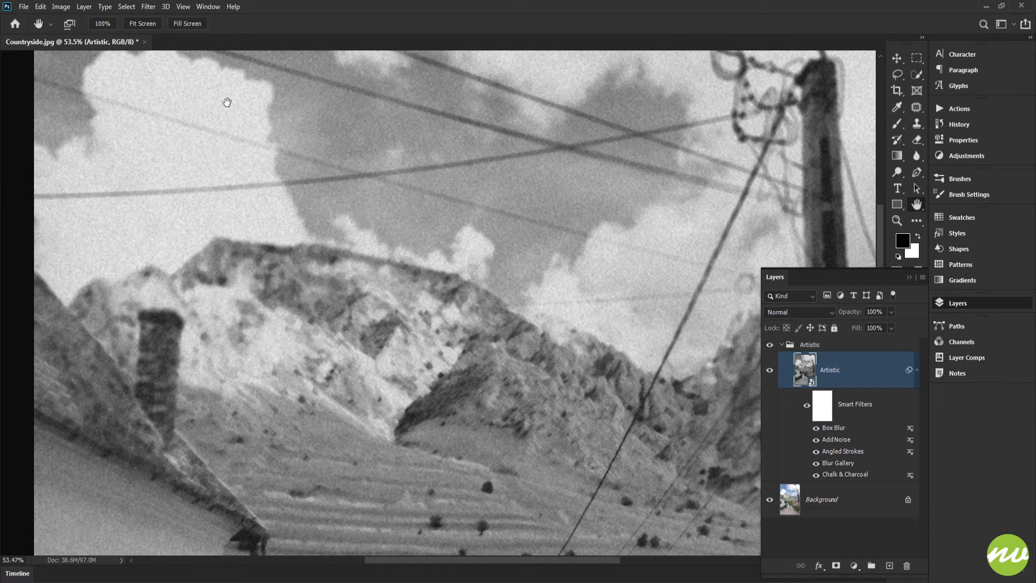
{"action": "left_click", "coordinate": [144, 24]}
{"action": "left_click", "coordinate": [422, 275], "text": "ctrl"}
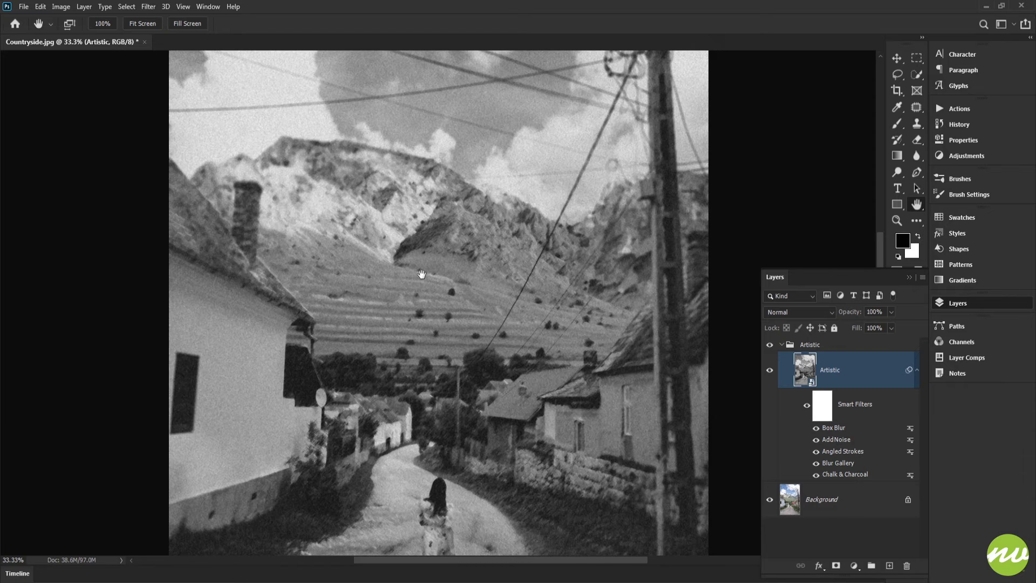
{"action": "left_click_drag", "start_coordinate": [439, 345], "coordinate": [419, 213]}
{"action": "left_click_drag", "start_coordinate": [422, 264], "coordinate": [425, 168]}
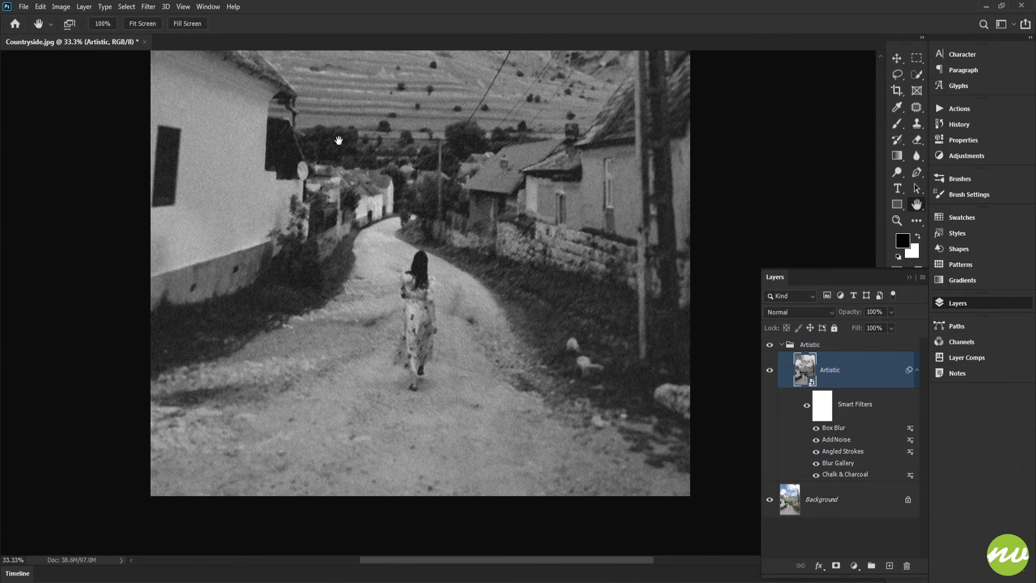
- Examine the whole photo and the woman and road foreground at 100% with the reordered filters
{"action": "left_click", "coordinate": [155, 25]}
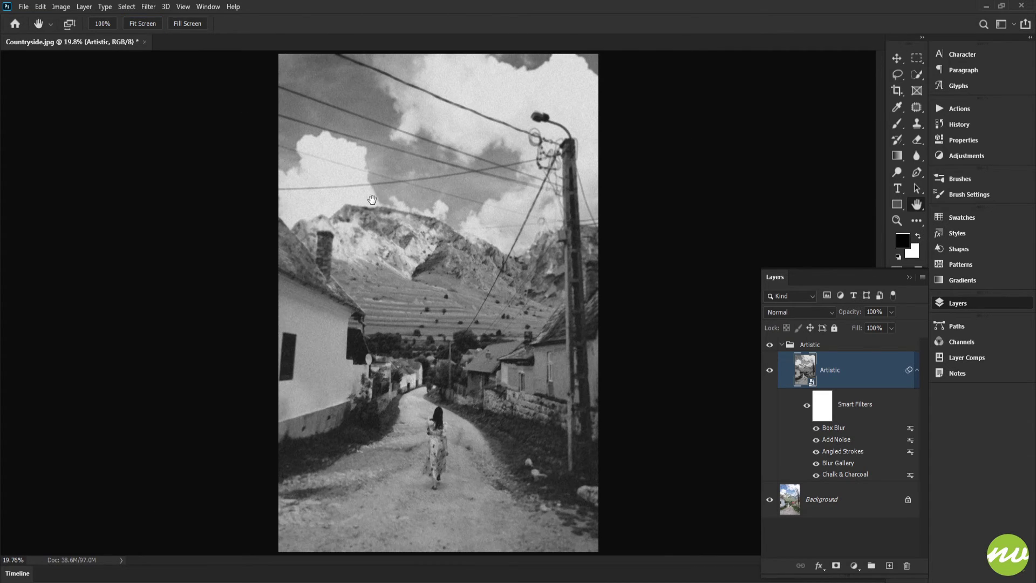
{"action": "left_click", "coordinate": [189, 24]}
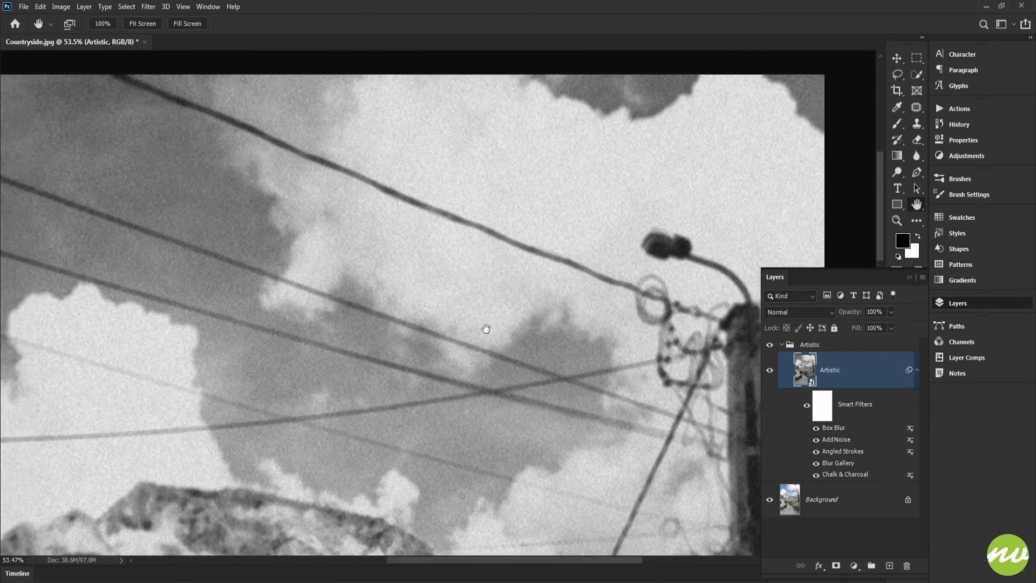
{"action": "left_click_drag", "start_coordinate": [486, 328], "coordinate": [353, 102]}
{"action": "left_click_drag", "start_coordinate": [433, 248], "coordinate": [358, 116]}
{"action": "left_click", "coordinate": [105, 25]}
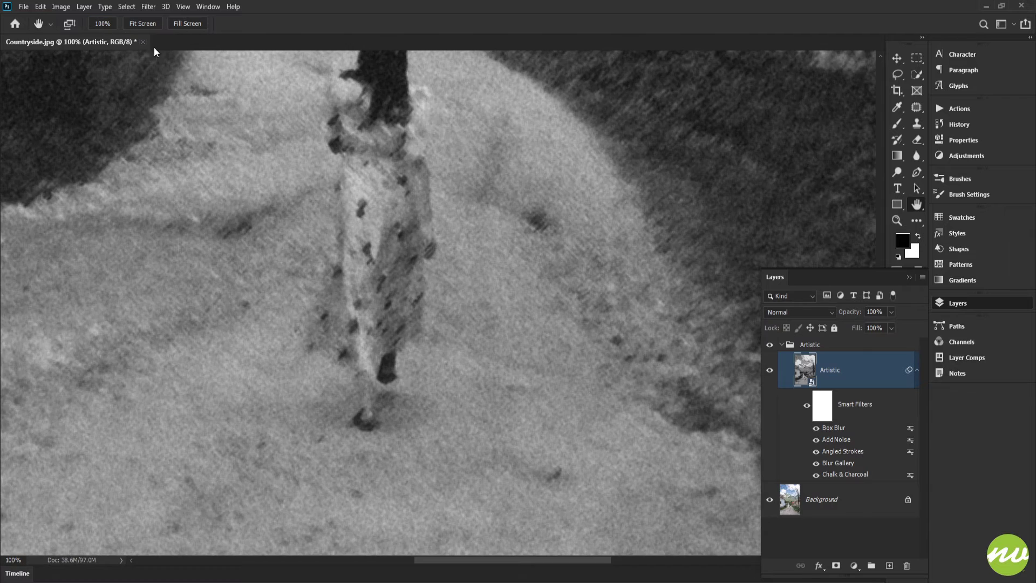
{"action": "left_click_drag", "start_coordinate": [384, 263], "coordinate": [127, 88]}
{"action": "left_click_drag", "start_coordinate": [395, 181], "coordinate": [409, 140]}
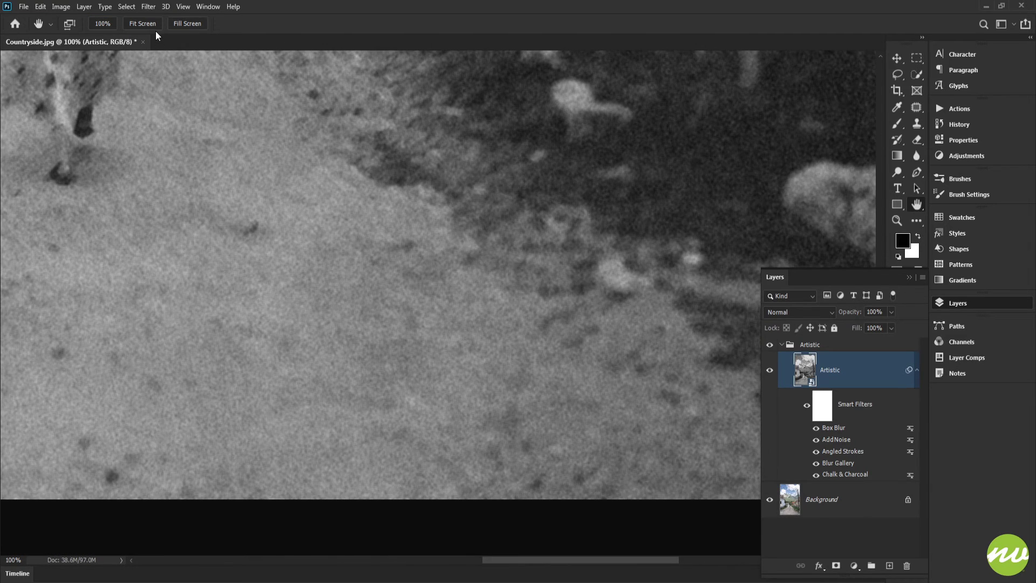
- Review the whole photo and the village road at 33.3%, comparing the image with all smart filters off and on
{"action": "key", "text": "ctrl+0"}
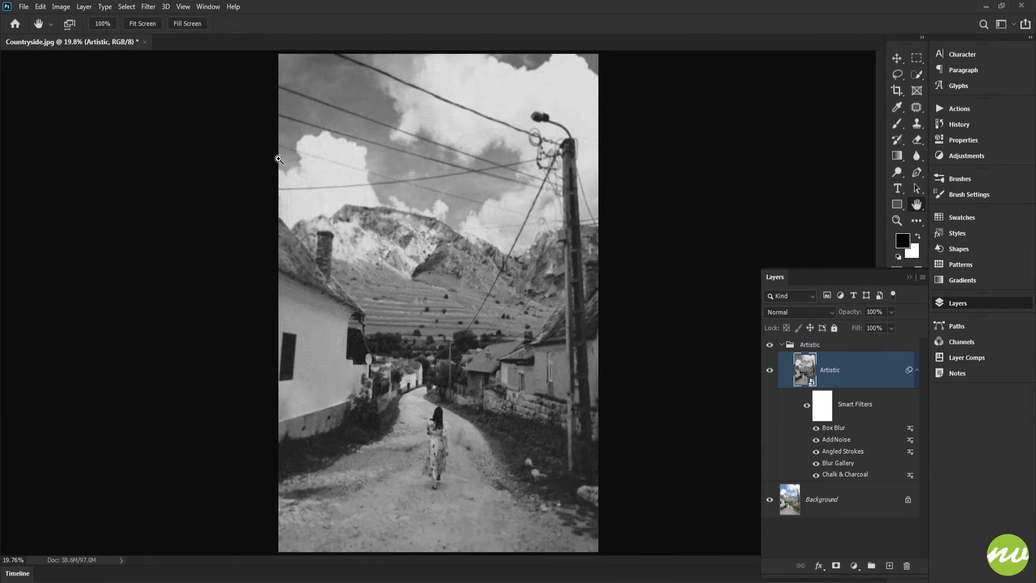
{"action": "key", "text": "ctrl+plus"}
{"action": "key", "text": "ctrl+plus"}
{"action": "scroll", "coordinate": [437, 330], "scroll_direction": "down", "scroll_amount": 5}
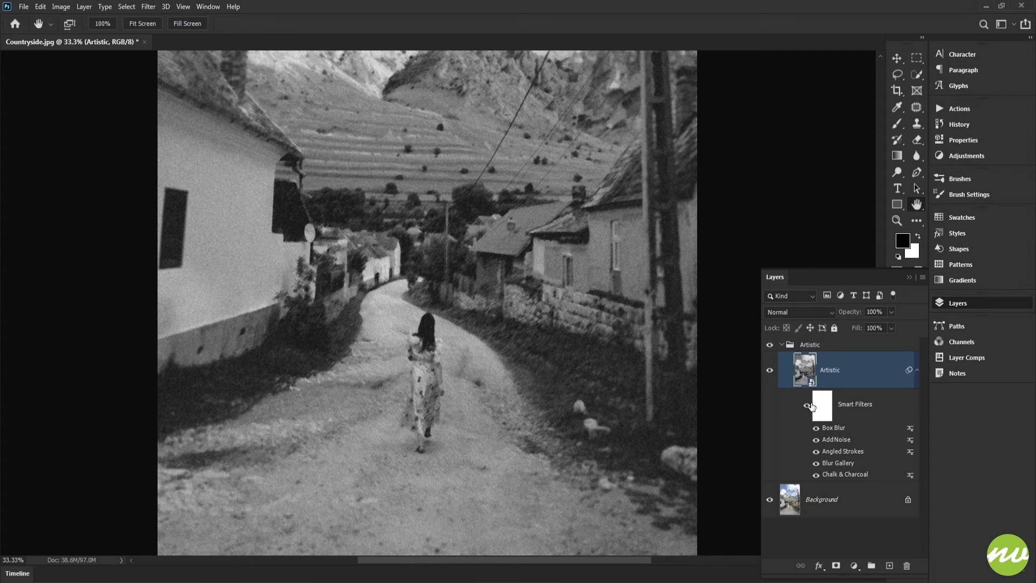
{"action": "left_click", "coordinate": [807, 408]}
{"action": "left_click", "coordinate": [807, 407]}
- Apply the Colored Pencil filter to the Artistic smart object with pencil width 4, stroke pressure 8 and paper brightness 25
{"action": "left_click", "coordinate": [148, 7]}
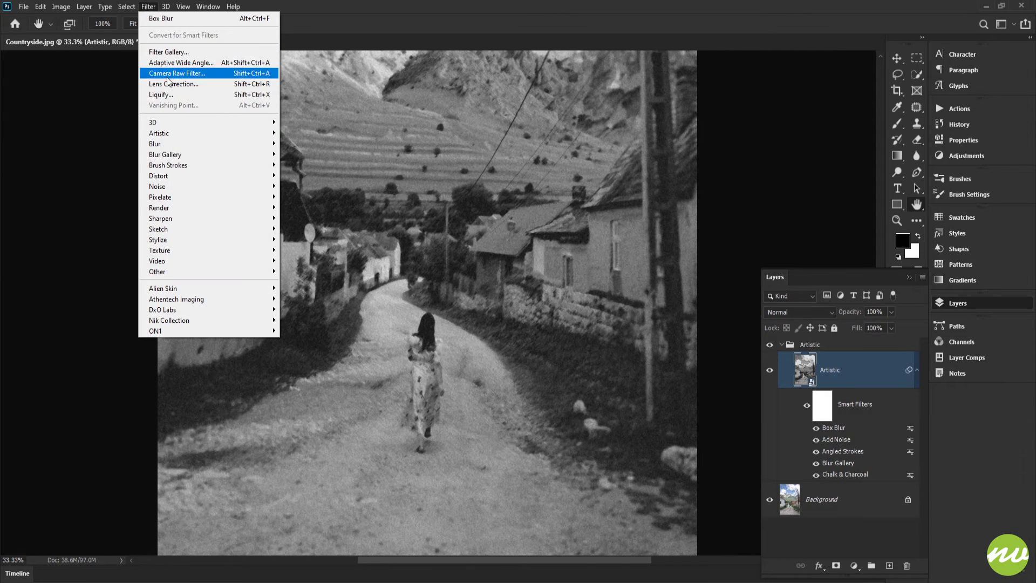
{"action": "mouse_move", "coordinate": [176, 139]}
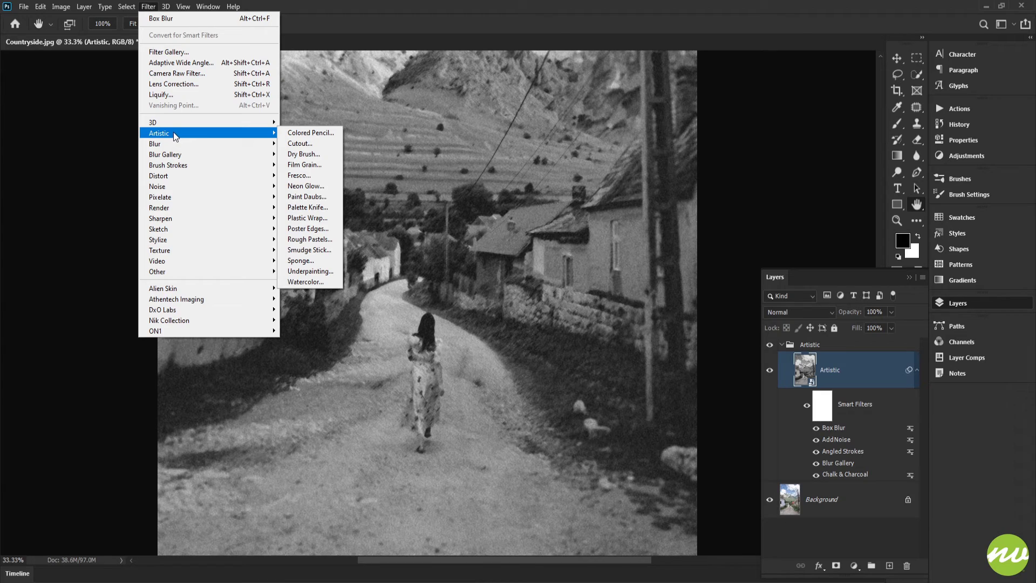
{"action": "left_click", "coordinate": [310, 134]}
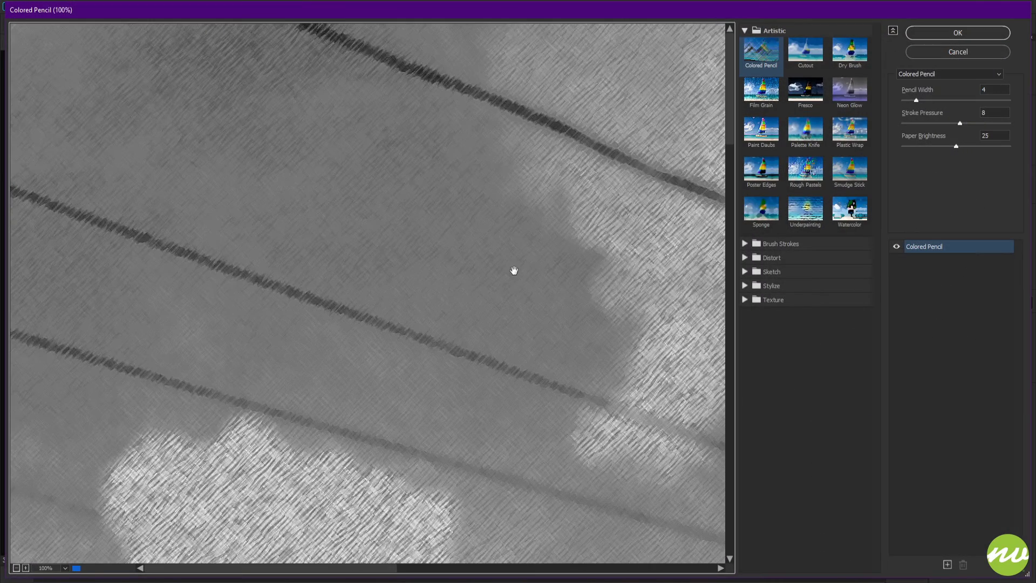
{"action": "left_click_drag", "start_coordinate": [513, 270], "coordinate": [440, 67]}
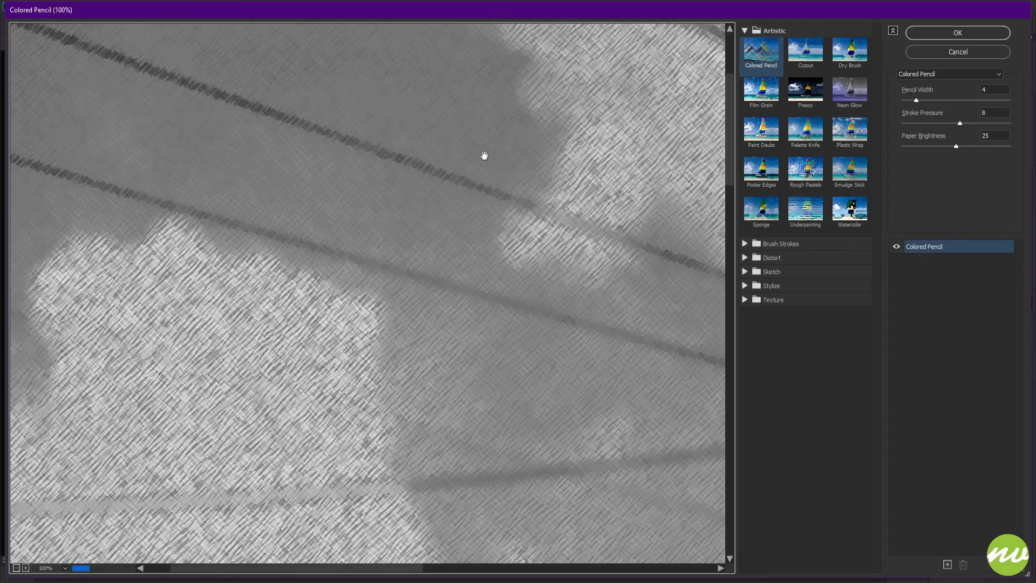
{"action": "right_click", "coordinate": [484, 155]}
{"action": "left_click", "coordinate": [515, 96]}
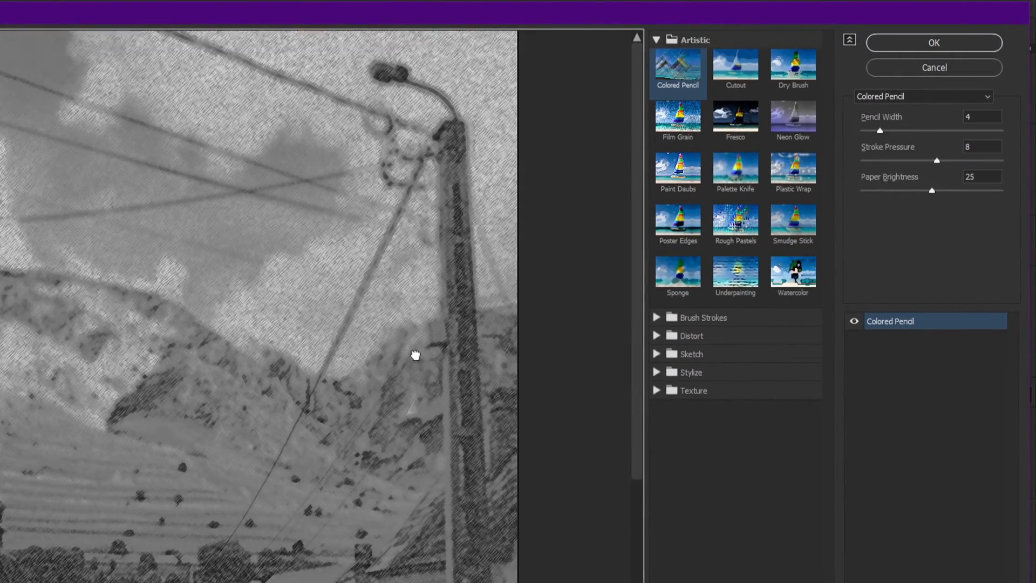
{"action": "left_click", "coordinate": [933, 42]}
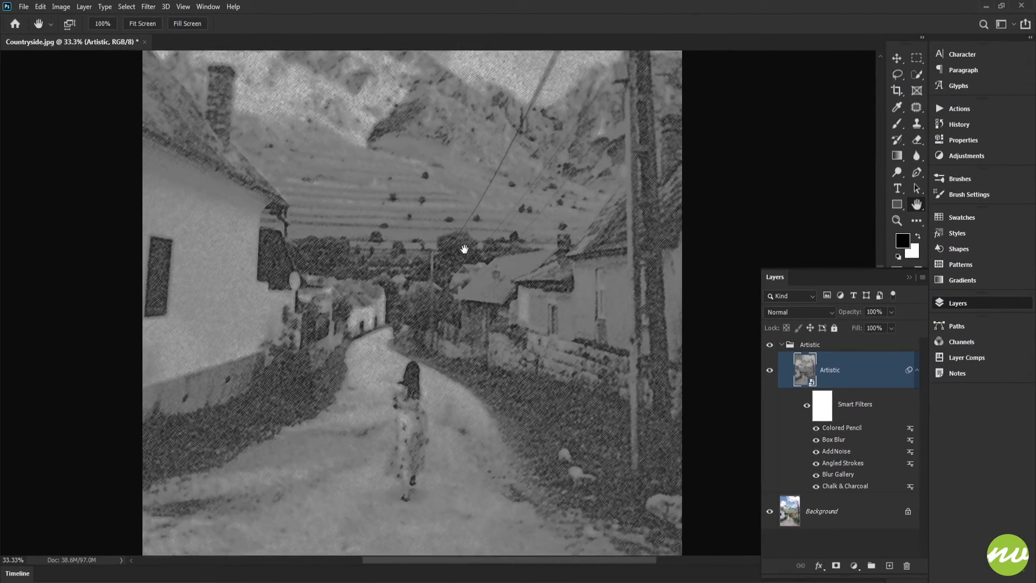
- Set the Colored Pencil smart filter's blending mode to Hard Light and move the filter below Add Noise
{"action": "left_click_drag", "start_coordinate": [463, 249], "coordinate": [457, 189]}
{"action": "key", "text": "ctrl+plus"}
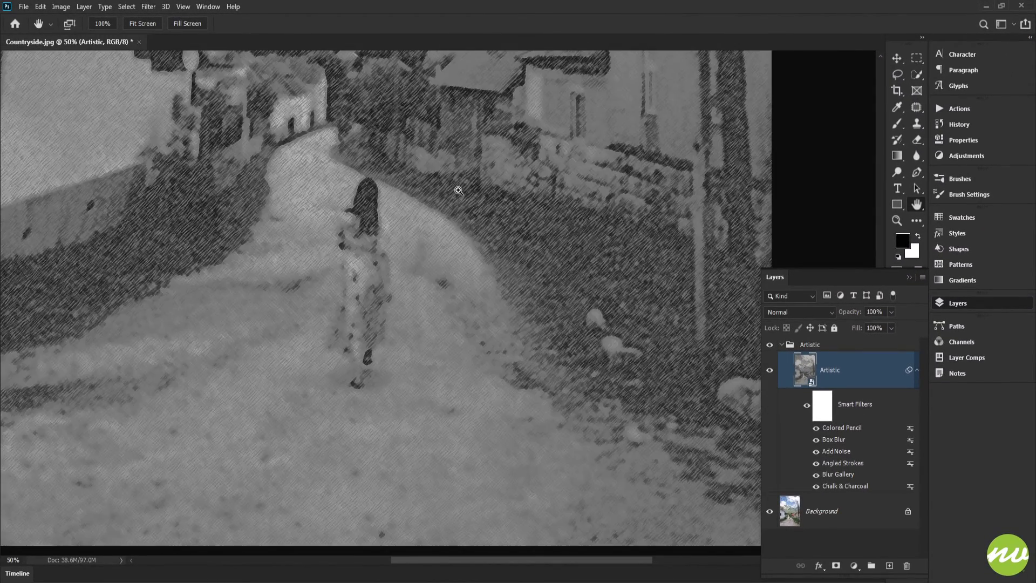
{"action": "left_click_drag", "start_coordinate": [627, 340], "coordinate": [631, 306]}
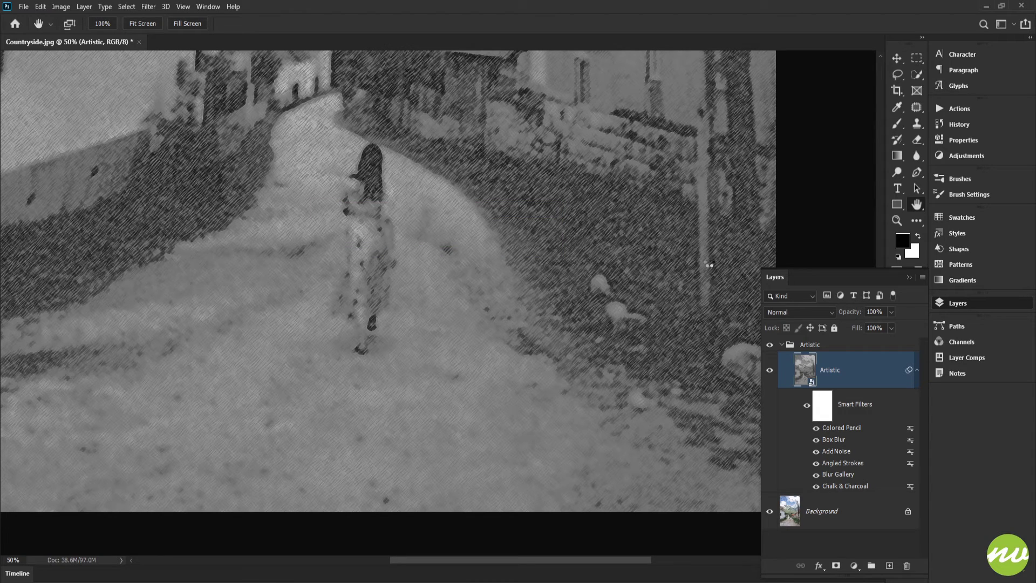
{"action": "left_click", "coordinate": [819, 163]}
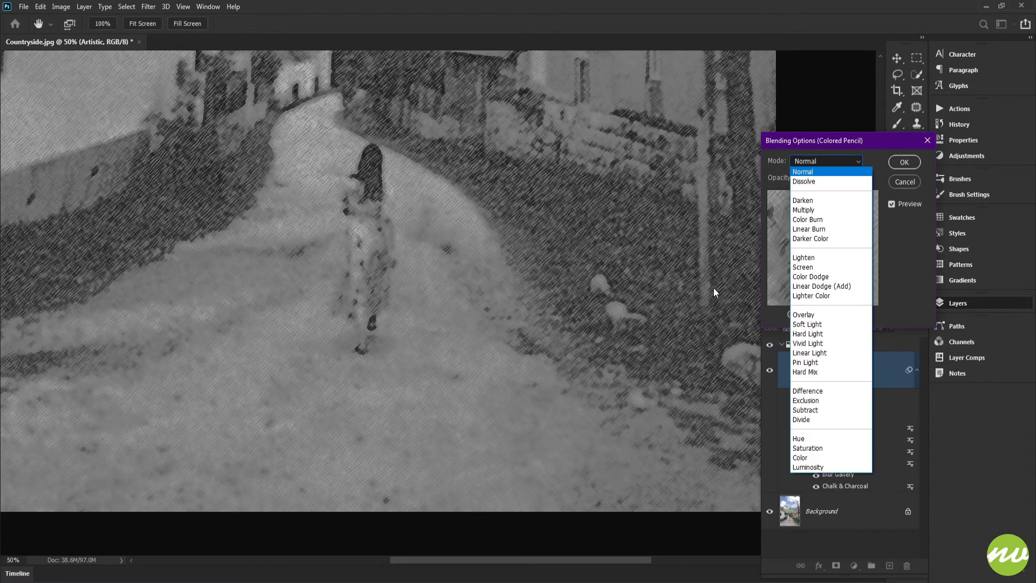
{"action": "left_click", "coordinate": [811, 335]}
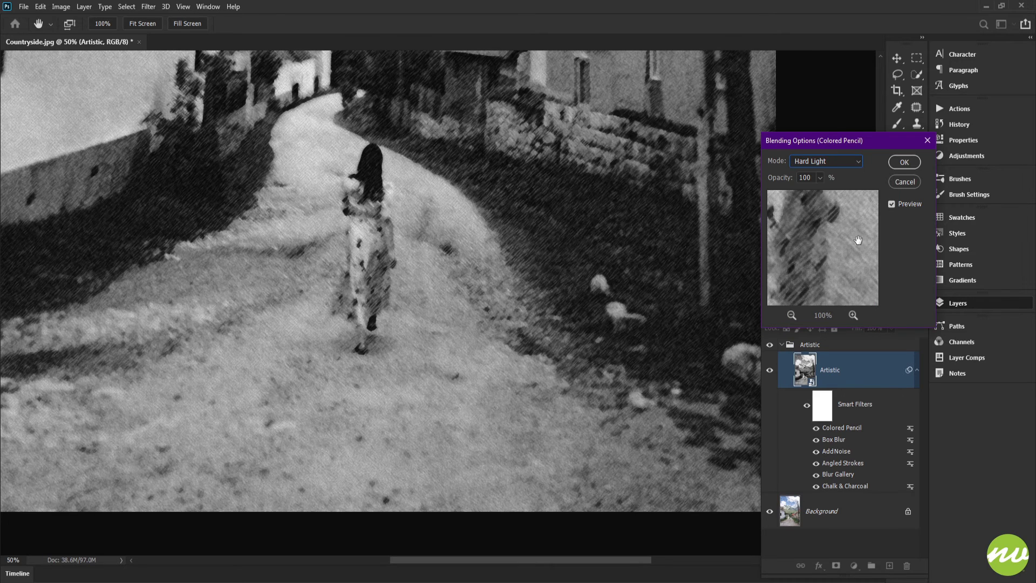
{"action": "left_click", "coordinate": [903, 162]}
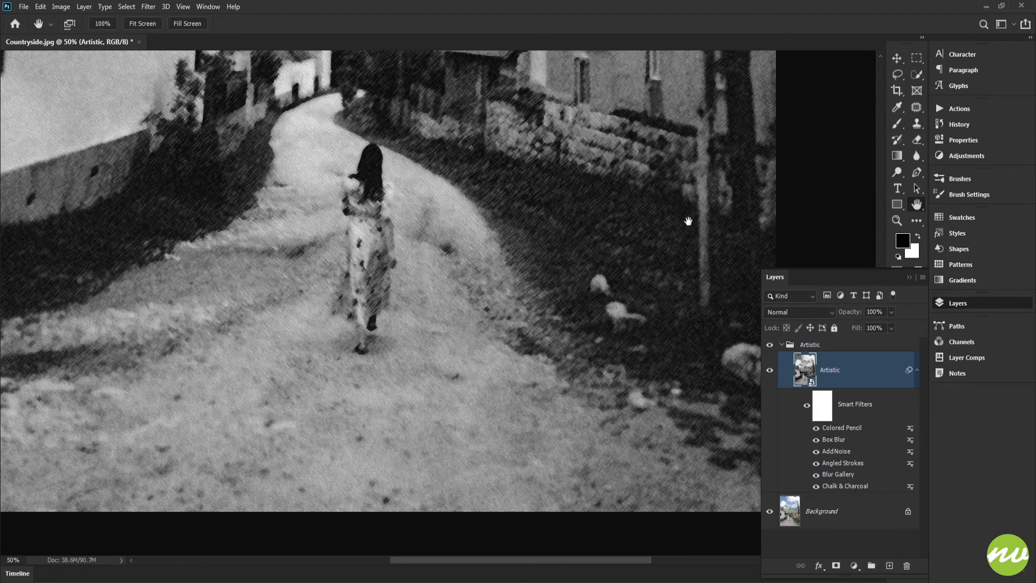
{"action": "left_click_drag", "start_coordinate": [841, 430], "coordinate": [849, 456]}
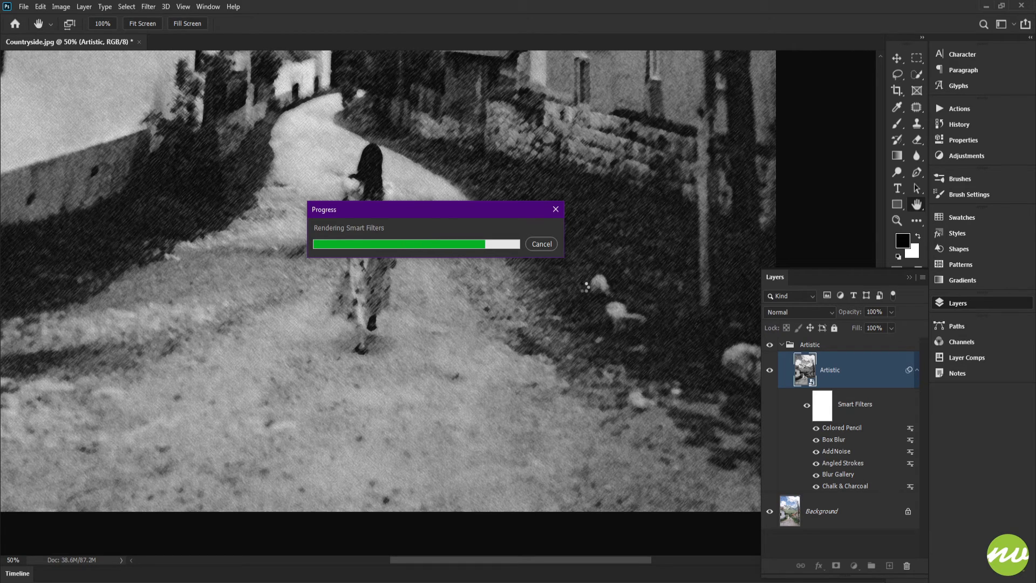
- Examine the pencil texture on the road, grass, woman and hillside at 100%, and over the whole photo
{"action": "left_click_drag", "start_coordinate": [498, 220], "coordinate": [553, 341]}
{"action": "left_click_drag", "start_coordinate": [471, 264], "coordinate": [472, 352]}
{"action": "left_click", "coordinate": [105, 24]}
{"action": "left_click_drag", "start_coordinate": [317, 347], "coordinate": [396, 71]}
{"action": "left_click_drag", "start_coordinate": [379, 248], "coordinate": [571, 151]}
{"action": "left_click_drag", "start_coordinate": [348, 219], "coordinate": [420, 209]}
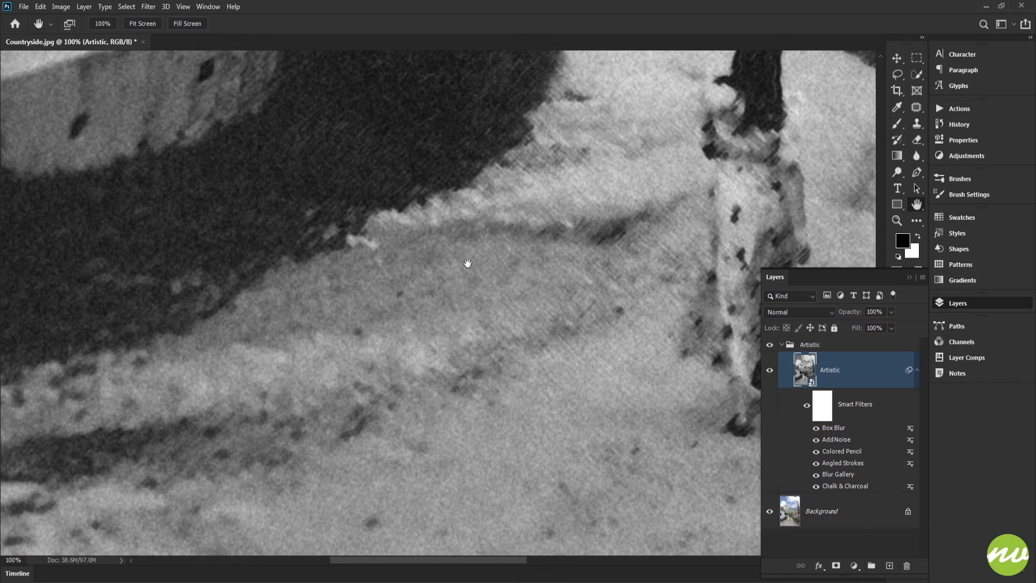
{"action": "left_click_drag", "start_coordinate": [468, 263], "coordinate": [264, 147]}
{"action": "left_click_drag", "start_coordinate": [555, 203], "coordinate": [333, 216]}
{"action": "left_click_drag", "start_coordinate": [681, 105], "coordinate": [354, 178]}
{"action": "left_click_drag", "start_coordinate": [426, 287], "coordinate": [381, 125]}
{"action": "left_click_drag", "start_coordinate": [416, 226], "coordinate": [717, 350]}
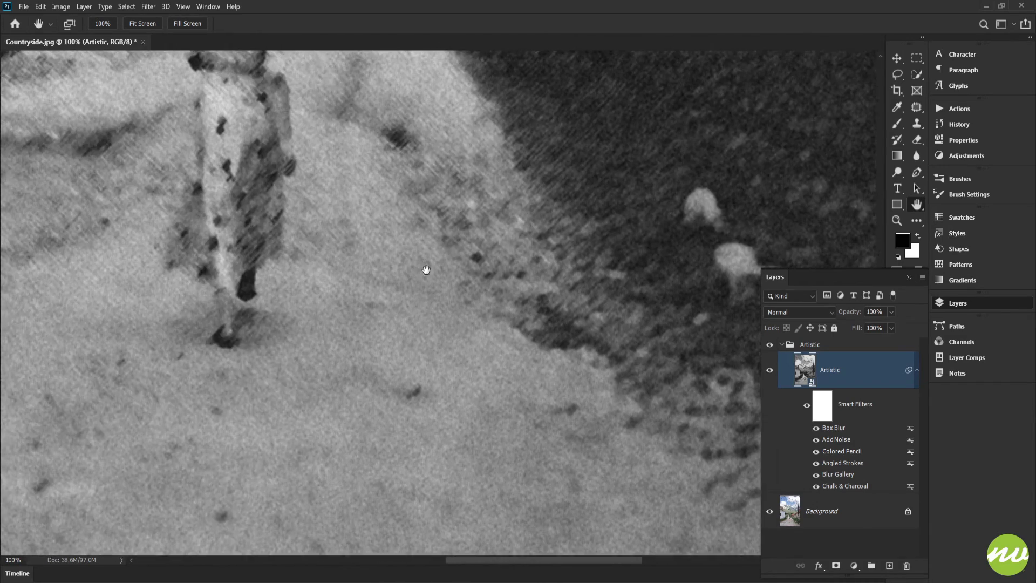
{"action": "left_click_drag", "start_coordinate": [426, 268], "coordinate": [584, 320]}
{"action": "left_click_drag", "start_coordinate": [451, 171], "coordinate": [505, 436]}
{"action": "left_click_drag", "start_coordinate": [480, 202], "coordinate": [505, 332]}
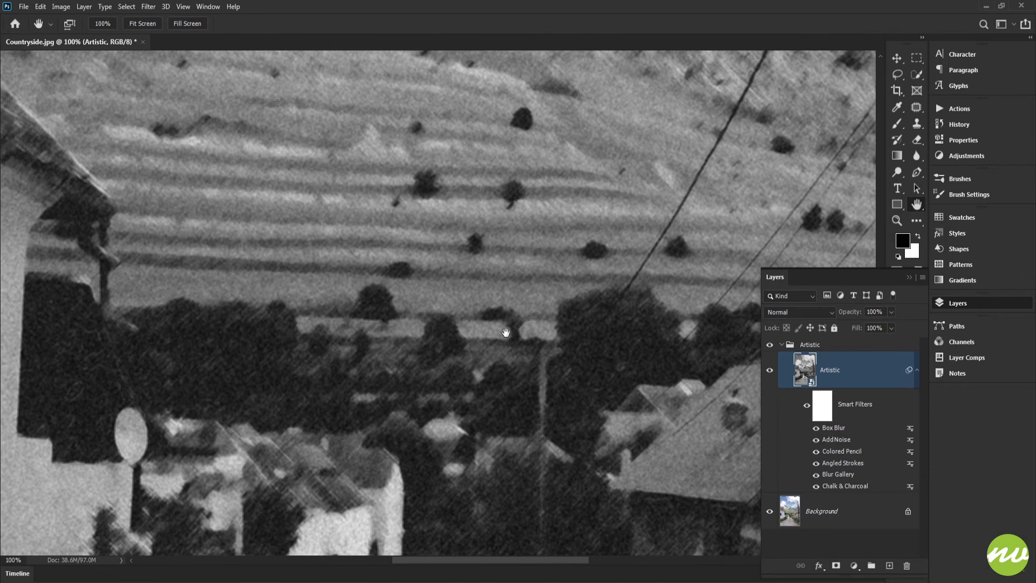
{"action": "key", "text": "ctrl+0"}
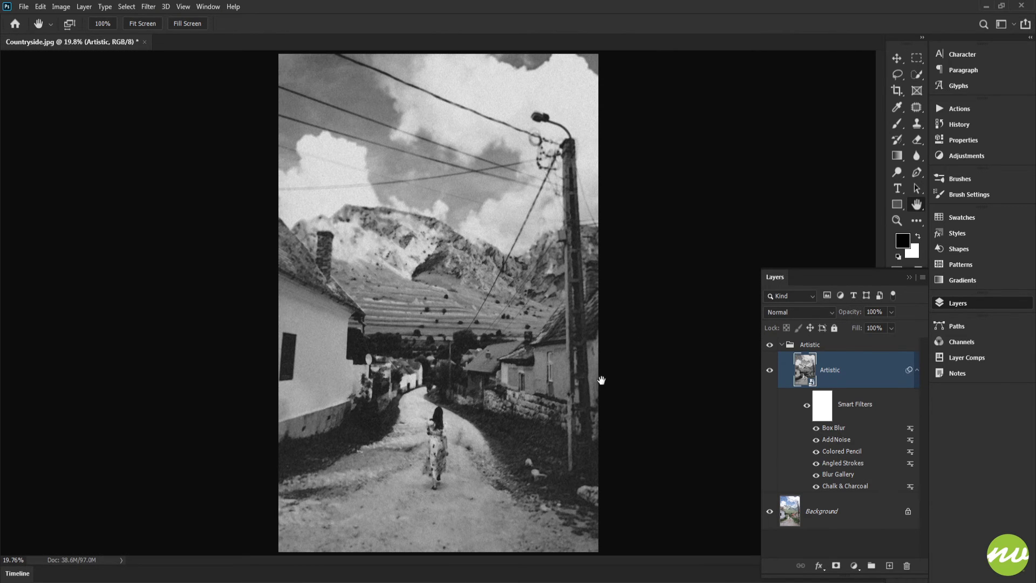
- Review the Artistic group's structure with the smart filter list collapsed and expanded, and reselect the Artistic smart object
{"action": "left_click", "coordinate": [917, 372]}
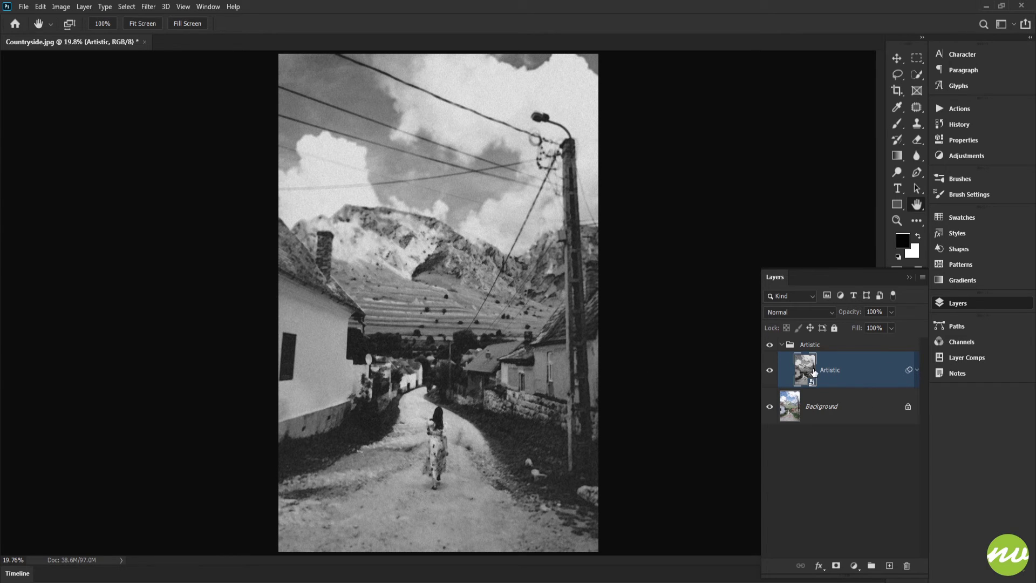
{"action": "left_click", "coordinate": [786, 348]}
{"action": "left_click", "coordinate": [782, 344]}
{"action": "left_click", "coordinate": [781, 345]}
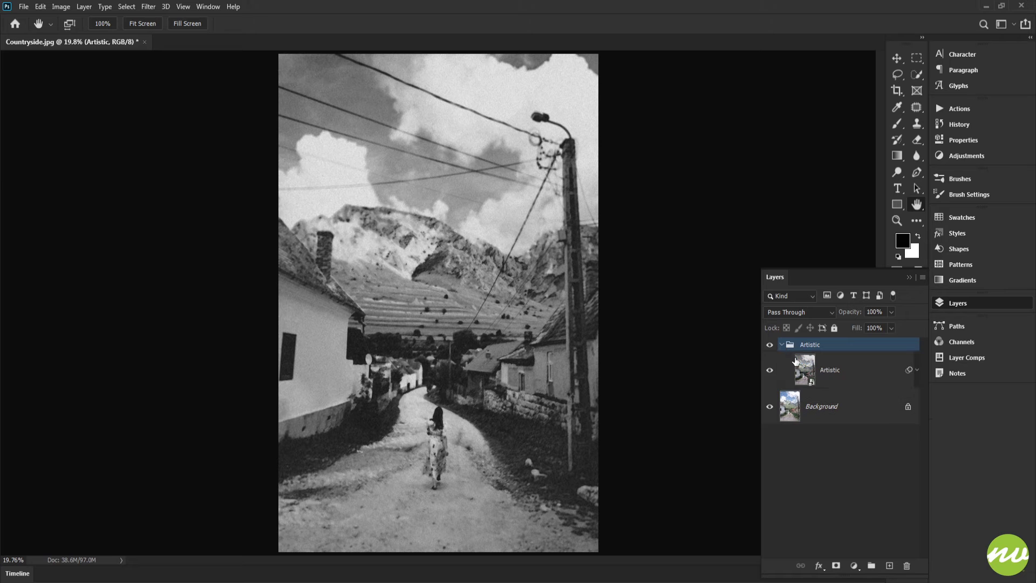
{"action": "left_click", "coordinate": [917, 371]}
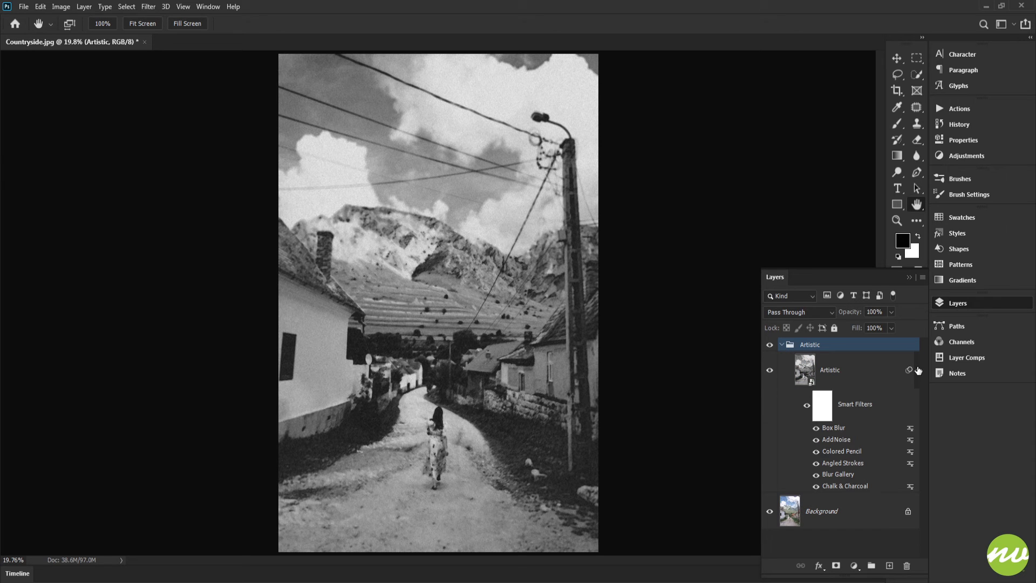
{"action": "left_click", "coordinate": [829, 372]}
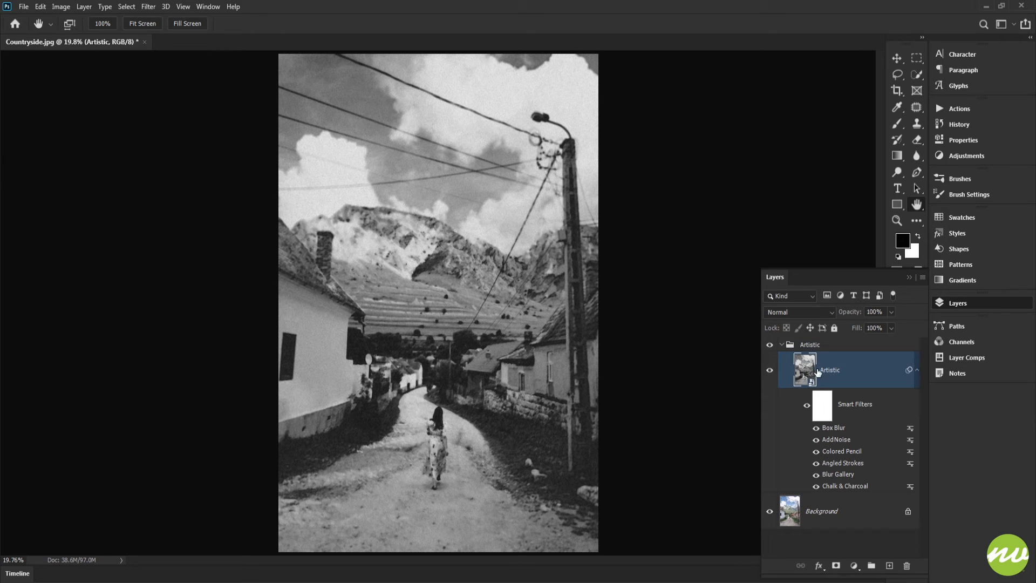
- Start a Smart Sharpen filter on the Artistic smart object, with the woman and road in view, and set its radius to 2 px
{"action": "left_click", "coordinate": [189, 25]}
{"action": "scroll", "coordinate": [412, 163], "scroll_direction": "down", "scroll_amount": 10}
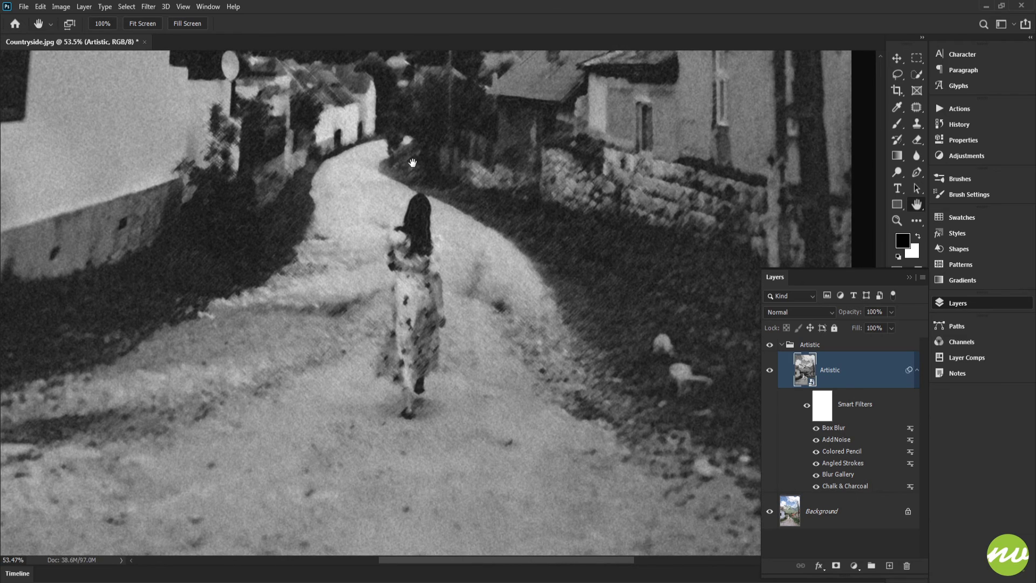
{"action": "left_click", "coordinate": [172, 27]}
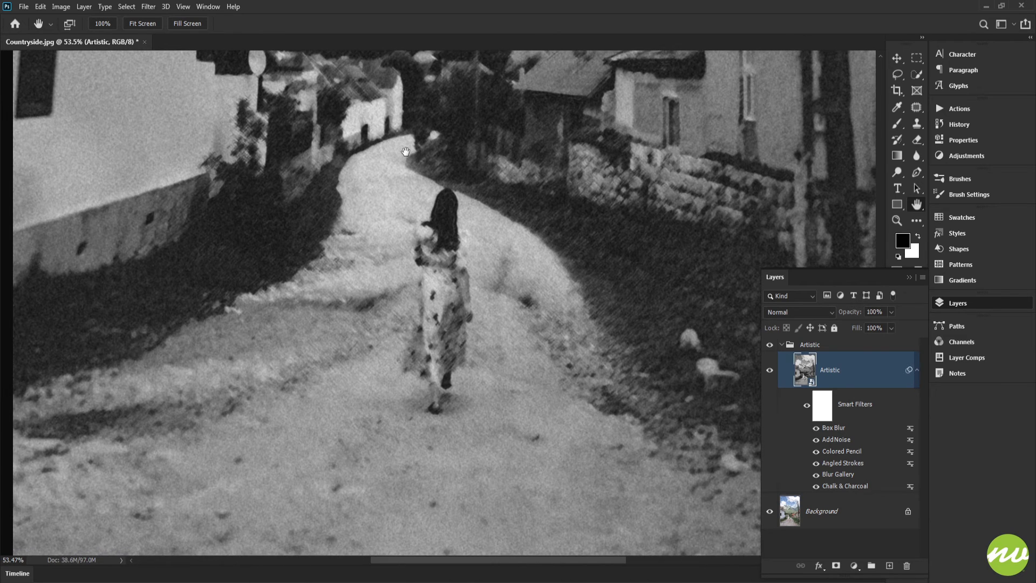
{"action": "left_click", "coordinate": [149, 7]}
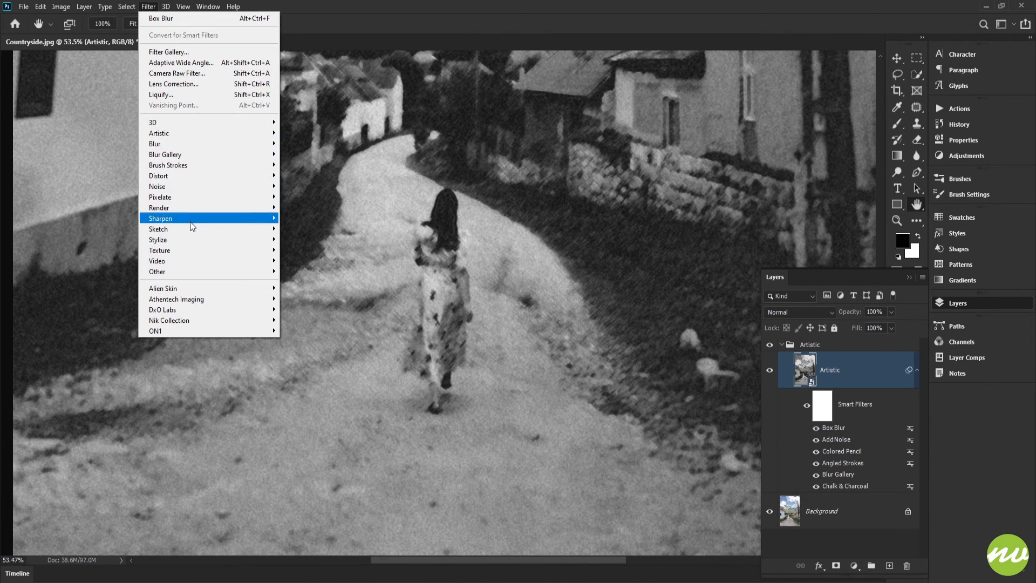
{"action": "mouse_move", "coordinate": [204, 218]}
{"action": "left_click", "coordinate": [297, 260]}
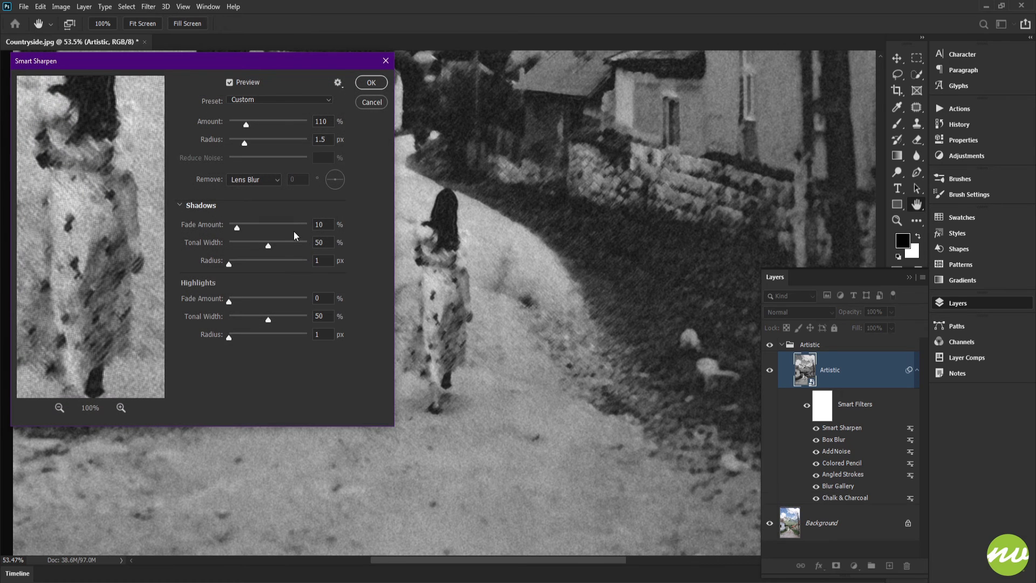
{"action": "left_click_drag", "start_coordinate": [424, 191], "coordinate": [520, 221]}
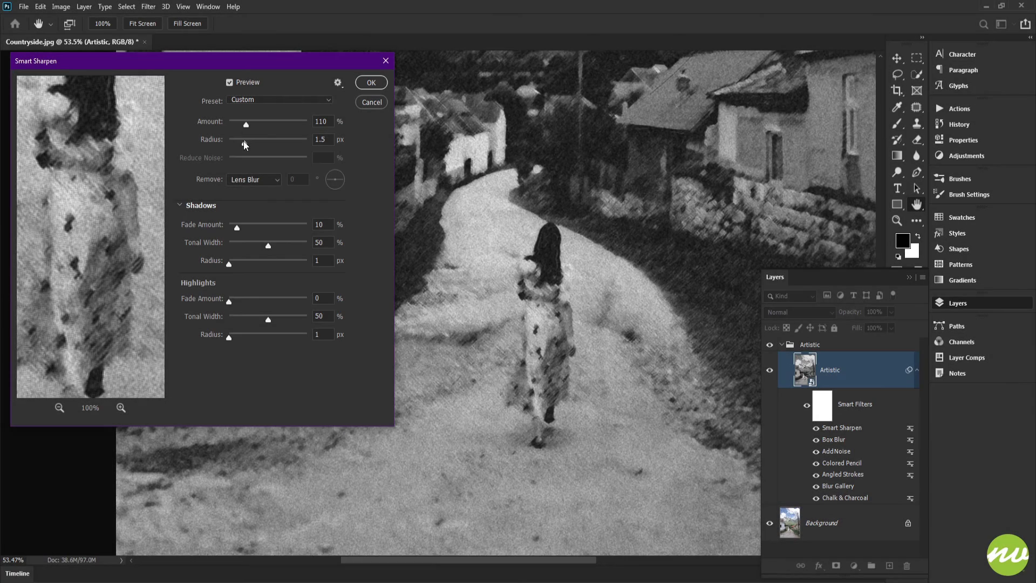
{"action": "mouse_move", "coordinate": [245, 144]}
{"action": "left_mouse_down"}
{"action": "mouse_move", "coordinate": [282, 140]}
{"action": "mouse_move", "coordinate": [245, 144]}
{"action": "left_mouse_up"}
{"action": "double_click", "coordinate": [314, 141]}
{"action": "type", "text": "2"}
{"action": "key", "text": "Tab"}
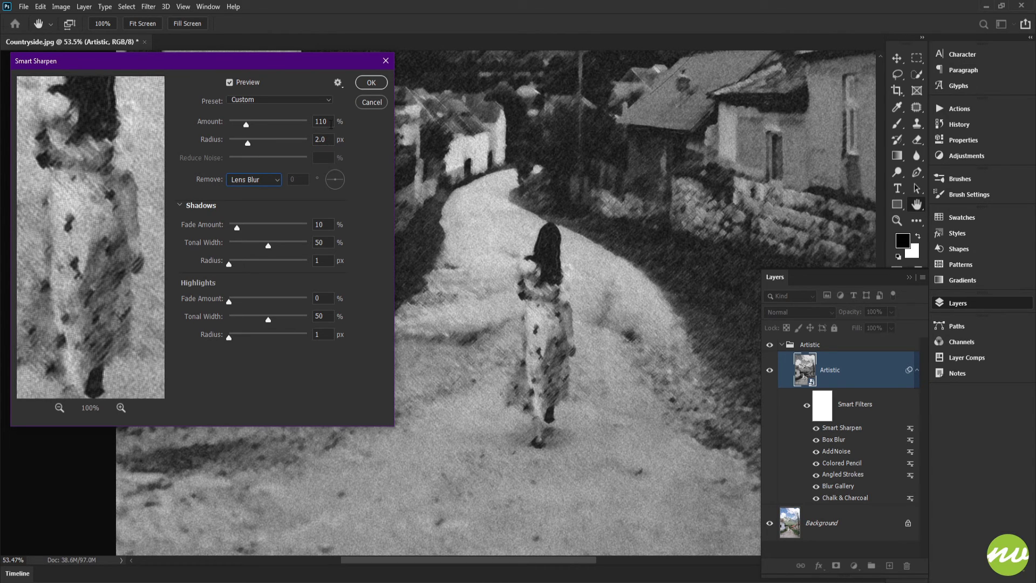
- Enter a Smart Sharpen amount of 115%, nudge it slightly lower, and apply the filter
{"action": "mouse_move", "coordinate": [247, 125]}
{"action": "left_mouse_down"}
{"action": "mouse_move", "coordinate": [282, 122]}
{"action": "mouse_move", "coordinate": [245, 125]}
{"action": "left_mouse_up"}
{"action": "type", "text": "115"}
{"action": "key", "text": "Down"}
{"action": "key", "text": "Down"}
{"action": "key", "text": "Down"}
{"action": "key", "text": "Down"}
{"action": "left_click", "coordinate": [370, 83]}
- Compare the woman and road at 100% with and without Smart Sharpen by undoing and redoing the filter
{"action": "left_click_drag", "start_coordinate": [424, 234], "coordinate": [417, 227]}
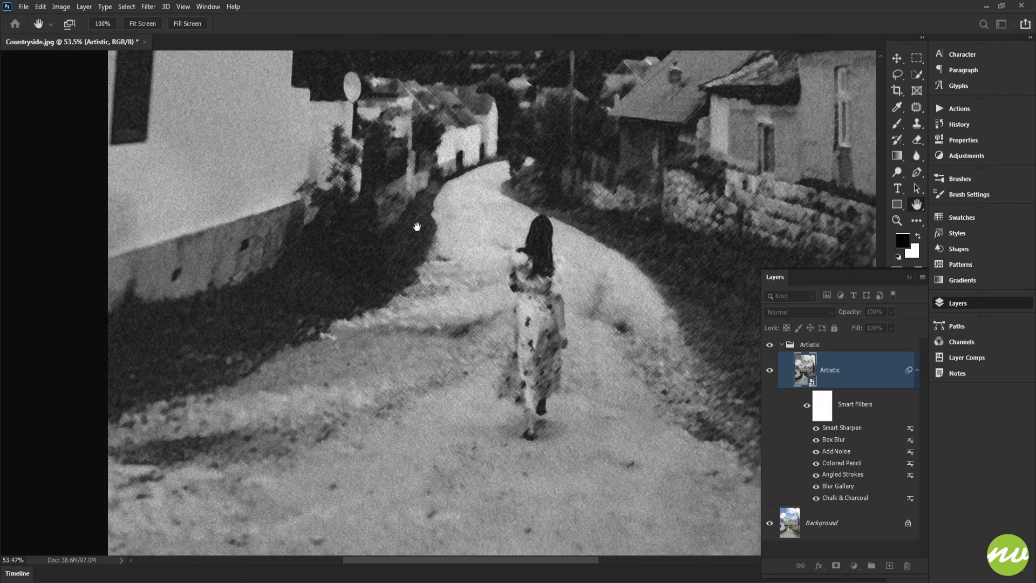
{"action": "left_click", "coordinate": [143, 23]}
{"action": "left_click", "coordinate": [103, 23]}
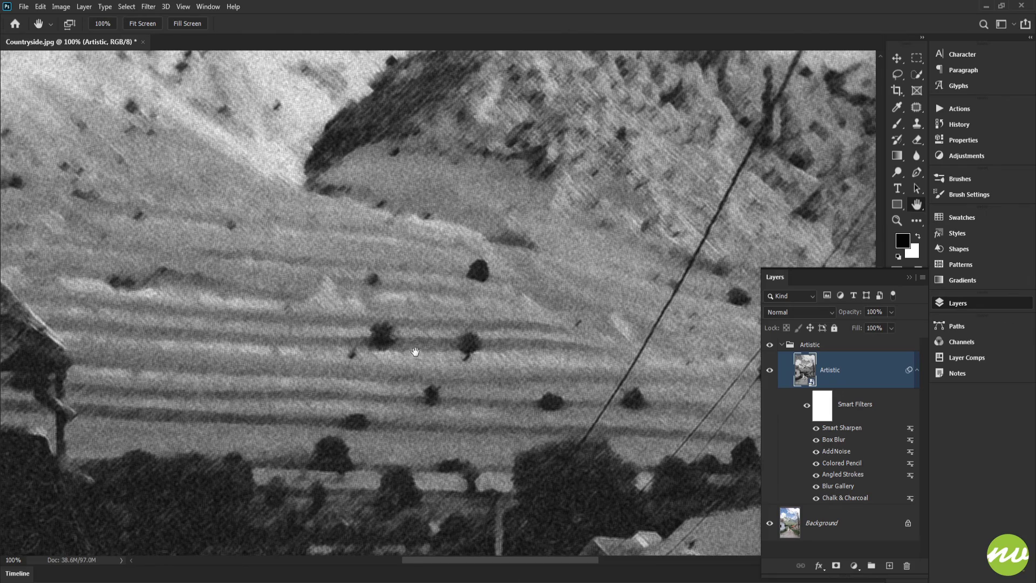
{"action": "scroll", "coordinate": [415, 352], "scroll_direction": "down", "scroll_amount": 15}
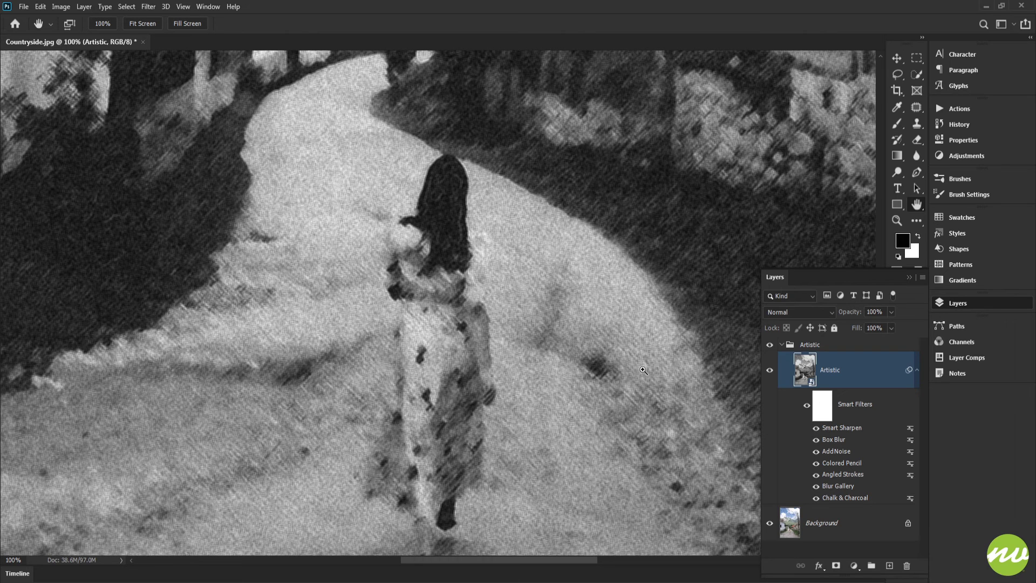
{"action": "key", "text": "ctrl+z"}
{"action": "left_click_drag", "start_coordinate": [571, 314], "coordinate": [639, 345]}
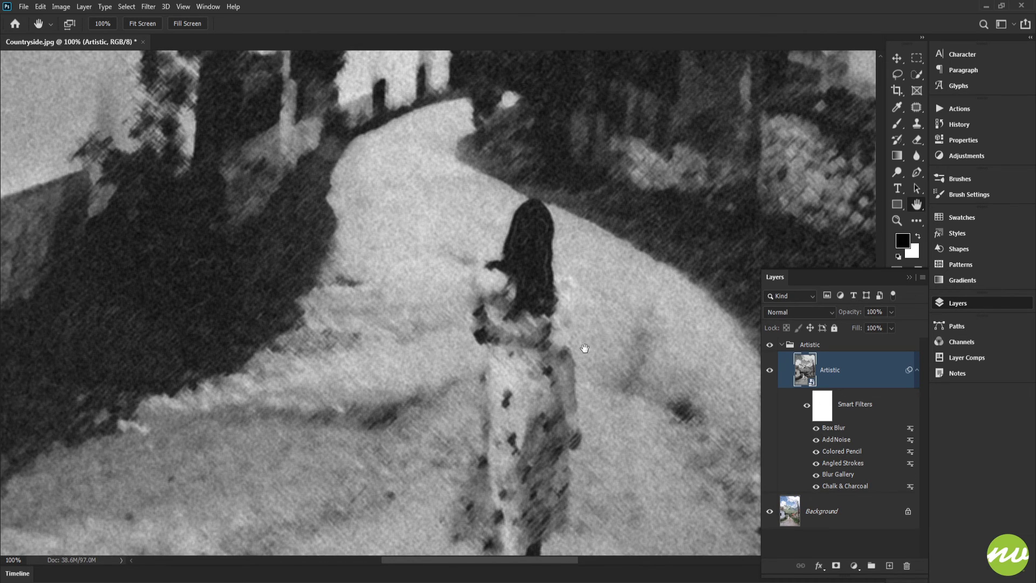
{"action": "key", "text": "ctrl+shift+z"}
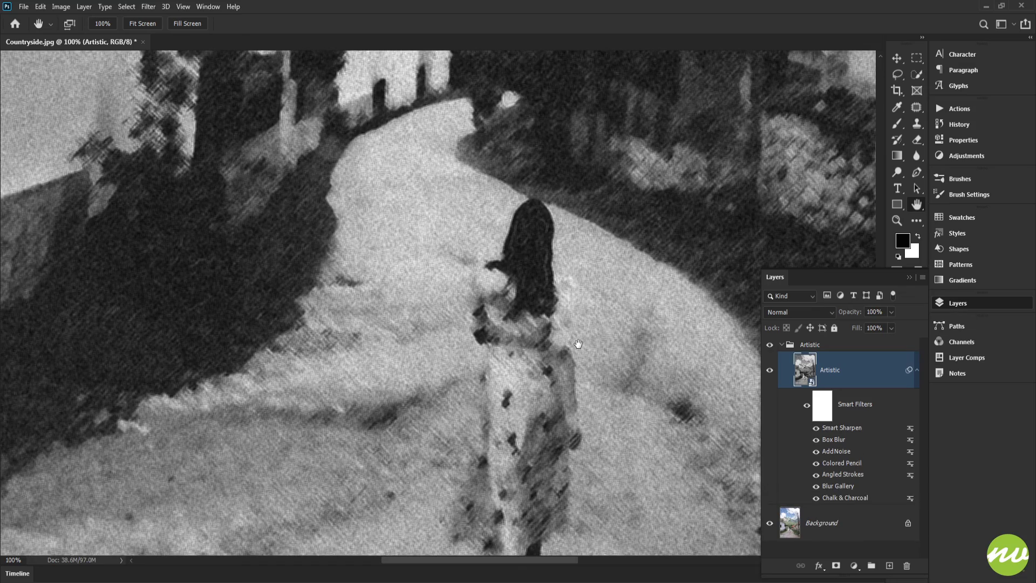
- Examine the sharpened pencil strokes around the woman, the road edge and the dark grass at 100%
{"action": "left_click_drag", "start_coordinate": [570, 346], "coordinate": [460, 212]}
{"action": "left_click_drag", "start_coordinate": [678, 441], "coordinate": [414, 228]}
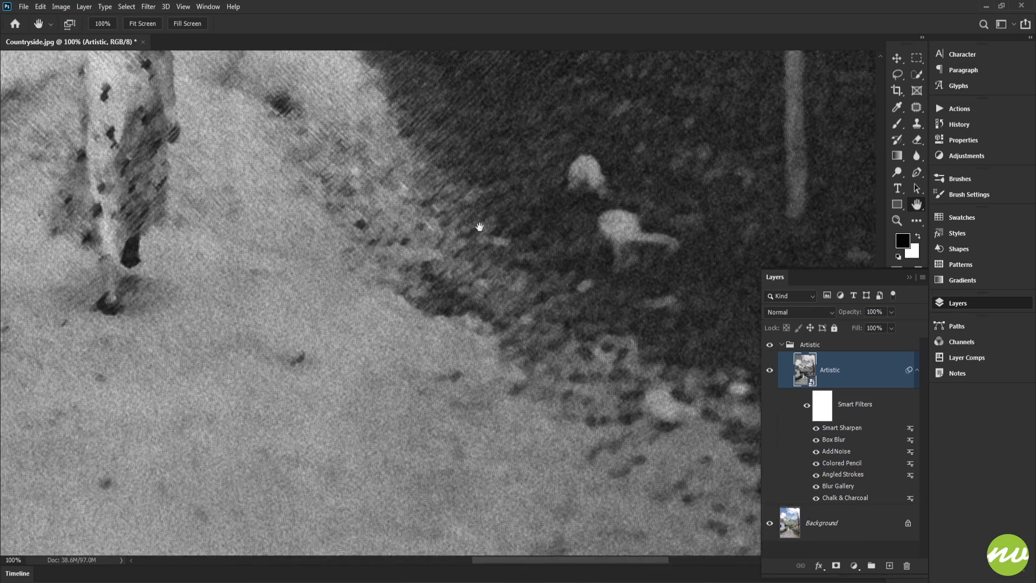
{"action": "left_click_drag", "start_coordinate": [479, 226], "coordinate": [302, 324]}
{"action": "left_click_drag", "start_coordinate": [522, 284], "coordinate": [737, 319]}
{"action": "left_click_drag", "start_coordinate": [517, 333], "coordinate": [650, 351]}
{"action": "left_click_drag", "start_coordinate": [511, 315], "coordinate": [556, 343]}
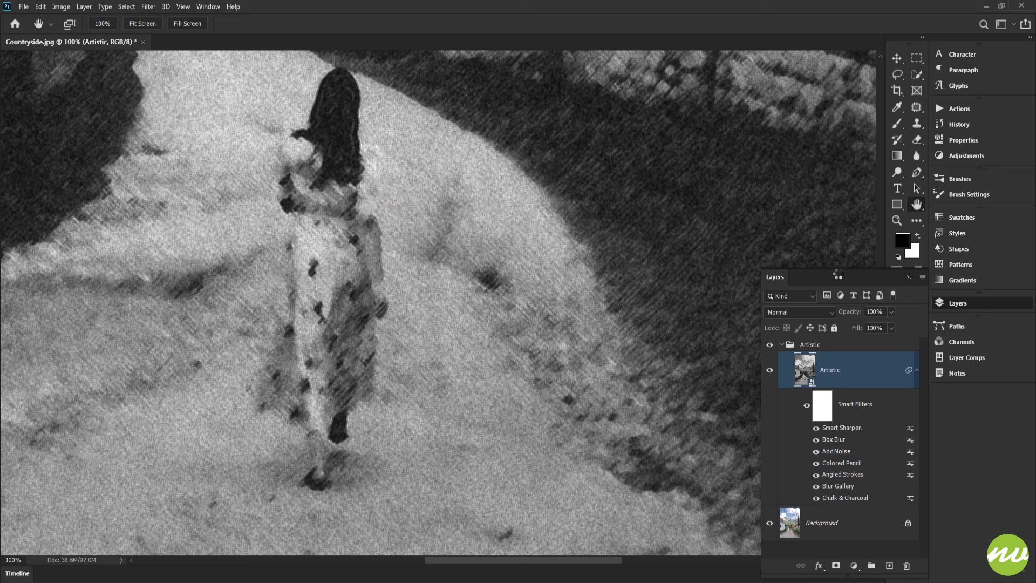
- Lower the opacity of the Smart Sharpen filter to about 43% in its blending options and apply it
{"action": "left_click", "coordinate": [819, 179]}
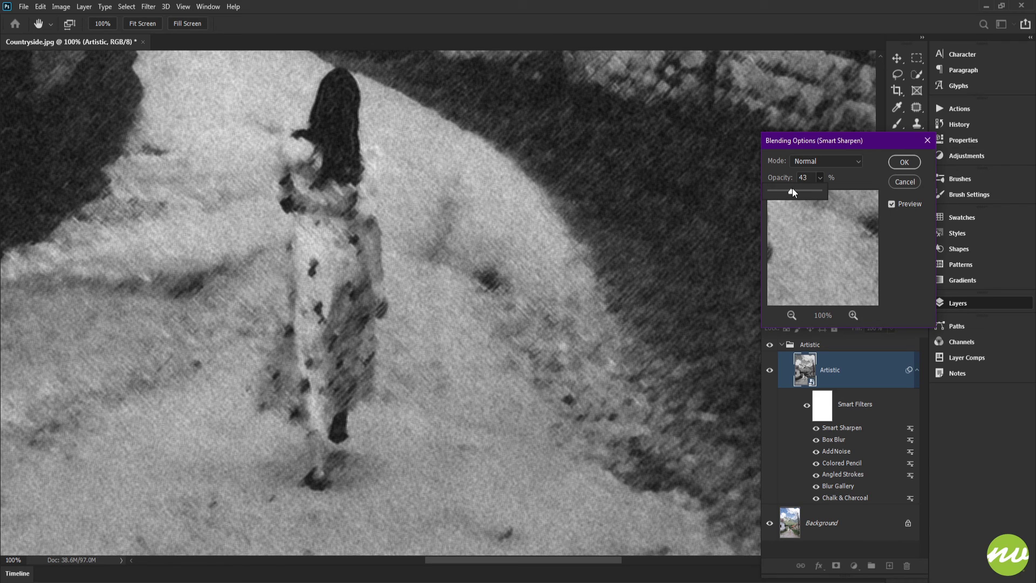
{"action": "left_click_drag", "start_coordinate": [793, 191], "coordinate": [792, 191]}
{"action": "left_click", "coordinate": [810, 177]}
{"action": "key", "text": "Return"}
- Inspect the woman and the road at 100%, comparing the sharpening before and after the opacity change by undoing and redoing it
{"action": "left_click_drag", "start_coordinate": [475, 226], "coordinate": [558, 343]}
{"action": "left_click_drag", "start_coordinate": [425, 201], "coordinate": [468, 261]}
{"action": "left_click_drag", "start_coordinate": [578, 312], "coordinate": [519, 209]}
{"action": "left_click_drag", "start_coordinate": [551, 263], "coordinate": [596, 323]}
{"action": "key", "text": "ctrl+z"}
{"action": "key", "text": "ctrl+z"}
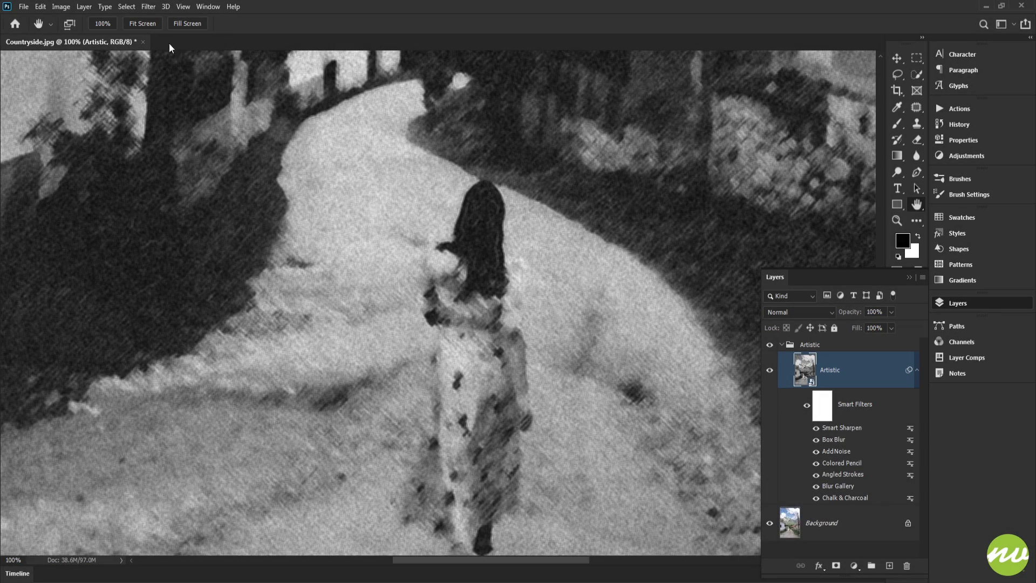
- Fit the whole image on screen and collapse the smart filter list and the Artistic group
{"action": "left_click", "coordinate": [151, 25]}
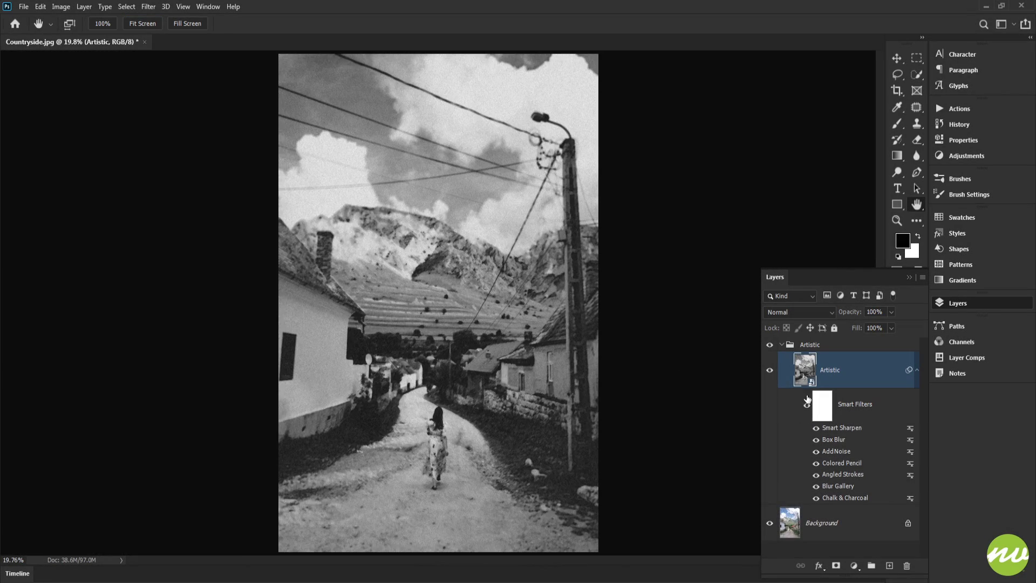
{"action": "left_click", "coordinate": [917, 374]}
{"action": "left_click", "coordinate": [917, 377]}
{"action": "left_click", "coordinate": [917, 372]}
{"action": "left_click", "coordinate": [781, 346]}
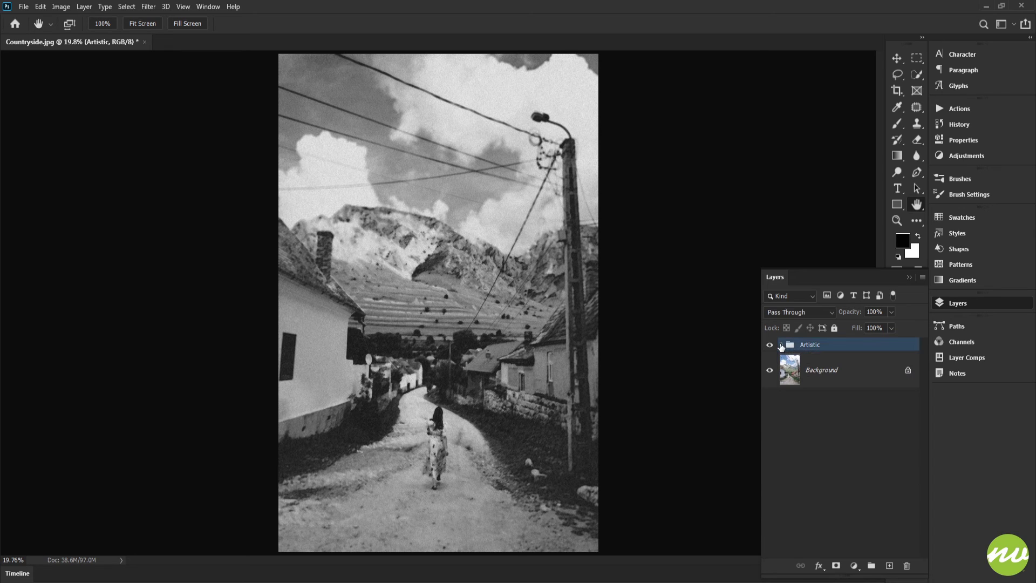
- Save the document on the computer as the Photoshop file MyFirstArtisticPhoto.psd in the Workfiles folder of NVDT-Projects
{"action": "left_click", "coordinate": [25, 7]}
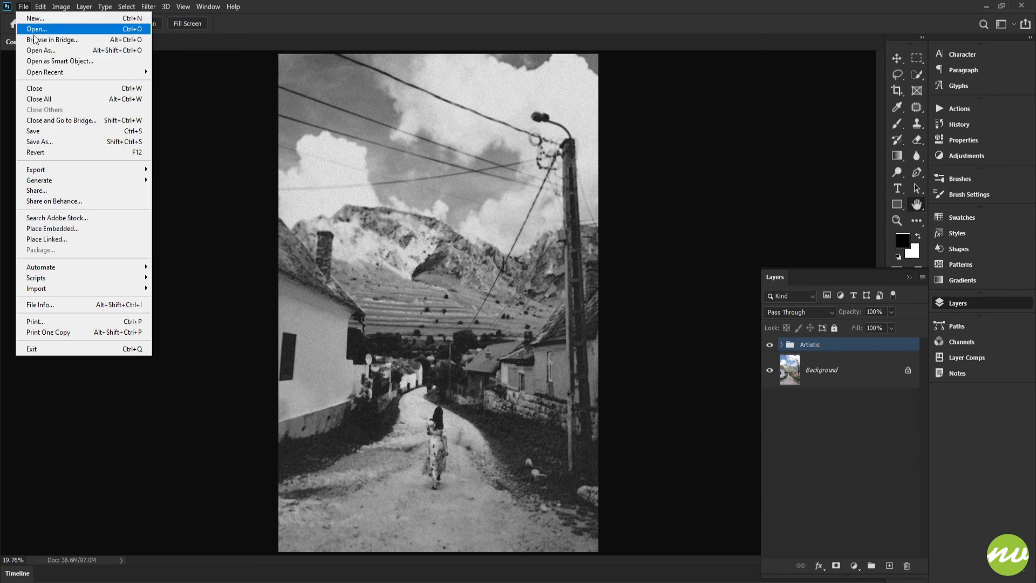
{"action": "left_click", "coordinate": [59, 141]}
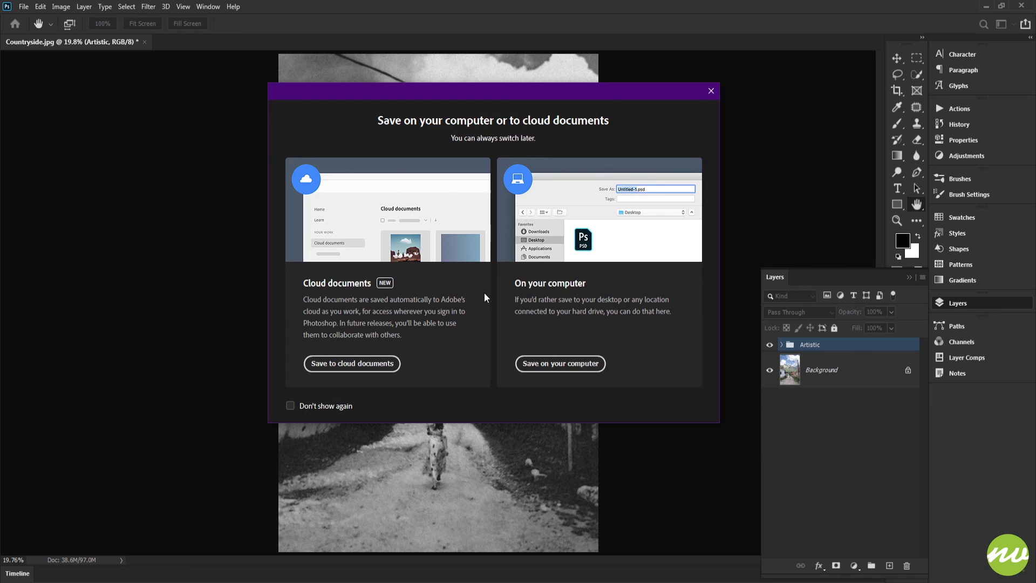
{"action": "left_click", "coordinate": [560, 363]}
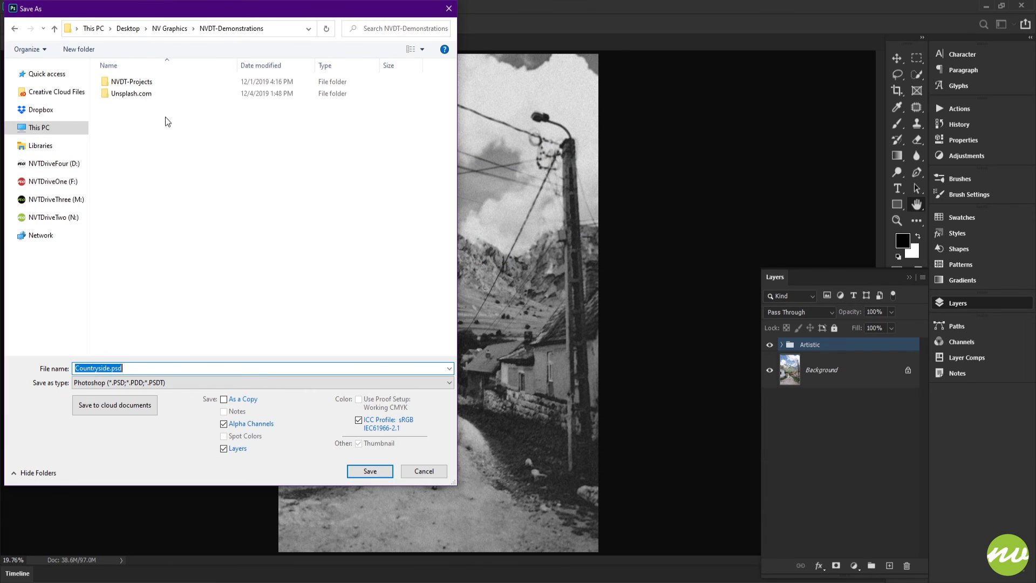
{"action": "double_click", "coordinate": [144, 88]}
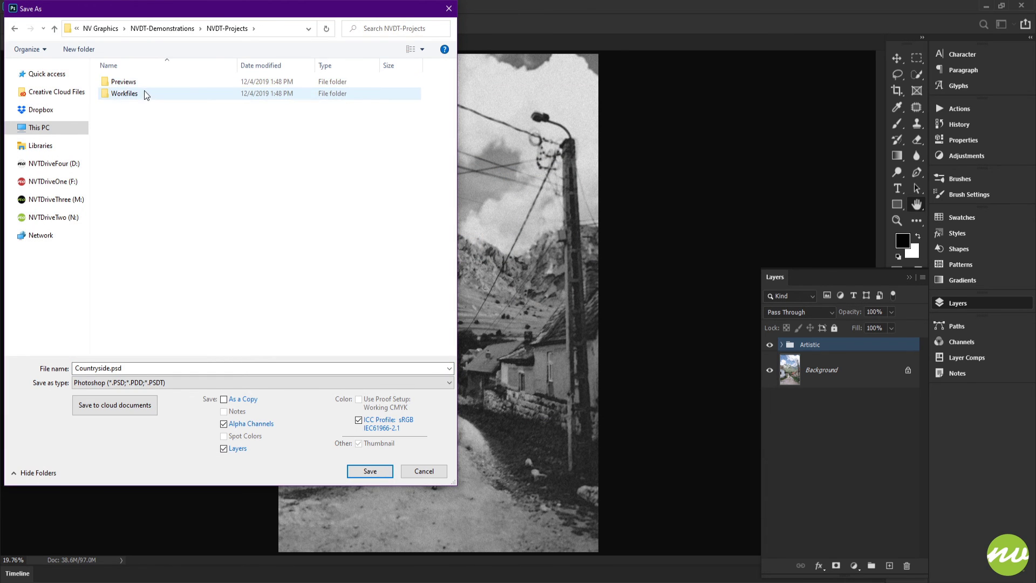
{"action": "double_click", "coordinate": [144, 93]}
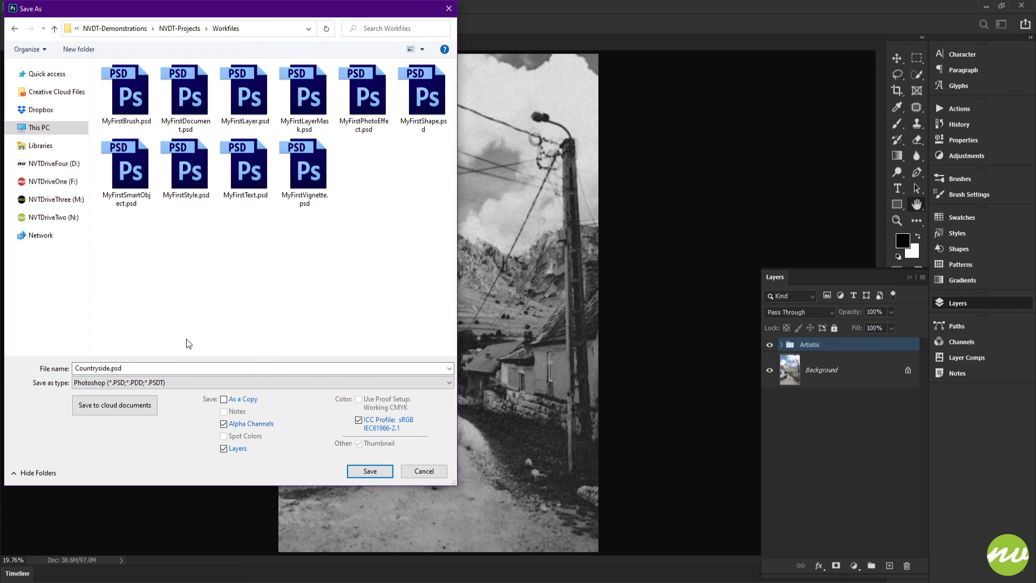
{"action": "left_click", "coordinate": [120, 369]}
{"action": "left_click_drag", "start_coordinate": [110, 369], "coordinate": [9, 370]}
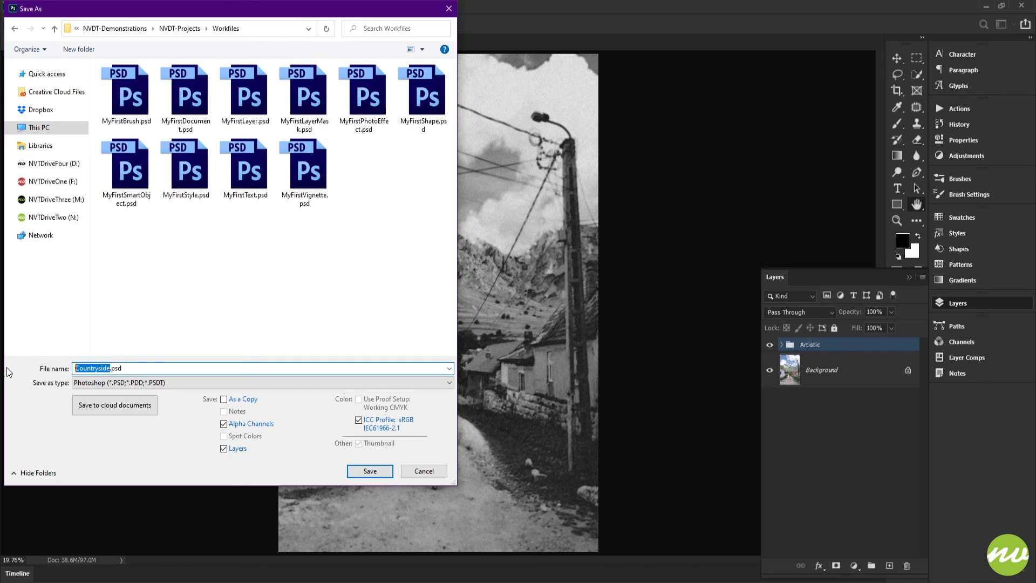
{"action": "type", "text": "MyFirstArtisticPhoto"}
{"action": "left_click", "coordinate": [362, 473]}
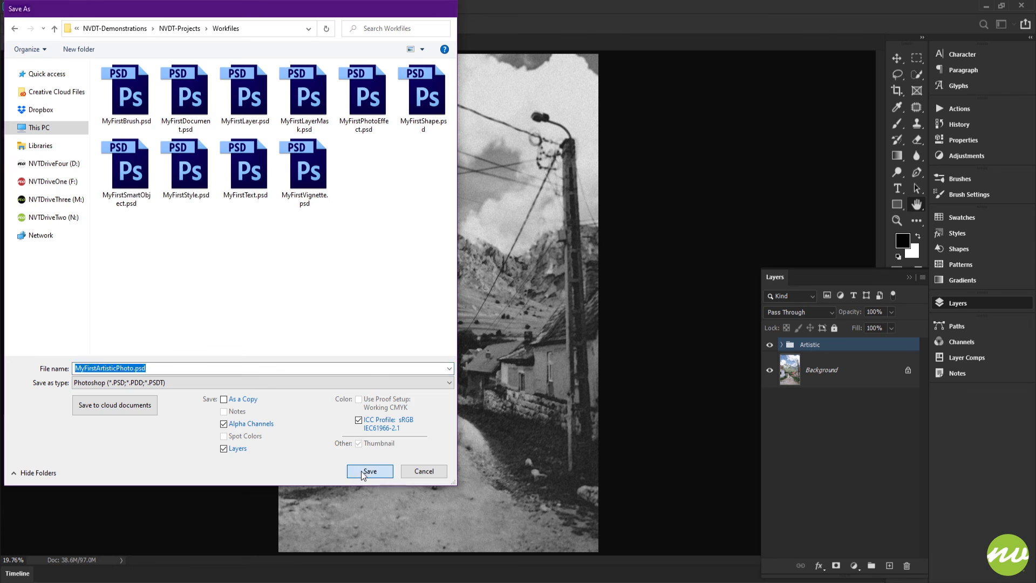
{"action": "left_click", "coordinate": [590, 189]}
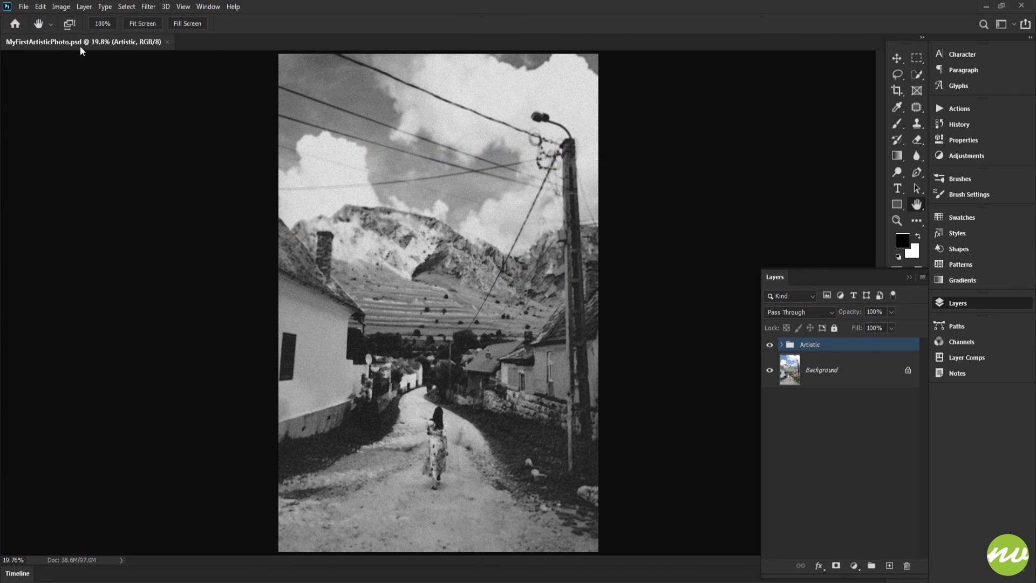
- Save a JPEG copy as MyFirstArtisticPhoto.jpg in the Previews folder of NVDT-Projects, with quality 12 and Baseline ("Standard") format
{"action": "left_click", "coordinate": [23, 6]}
{"action": "left_click", "coordinate": [58, 142]}
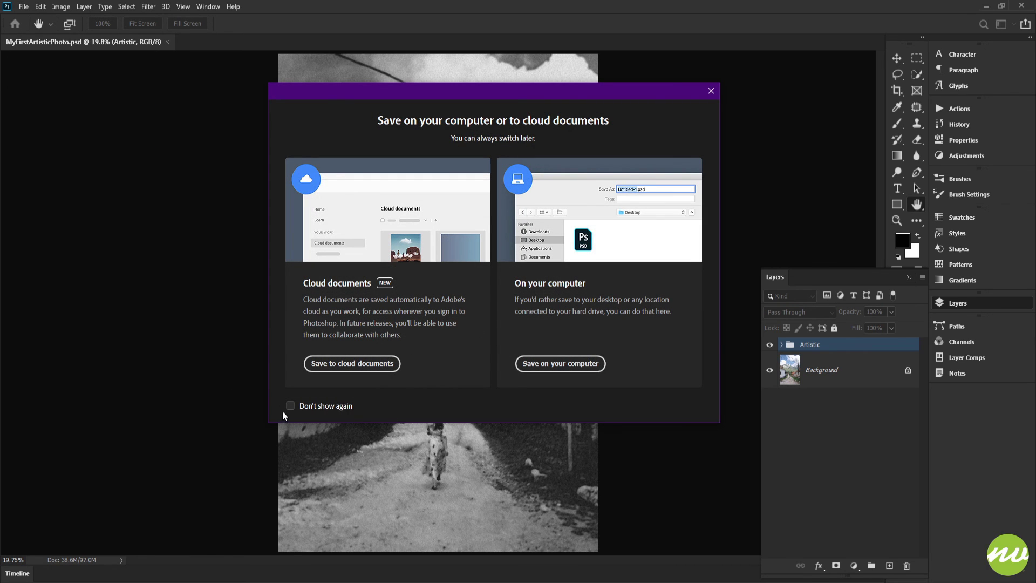
{"action": "left_click", "coordinate": [561, 363]}
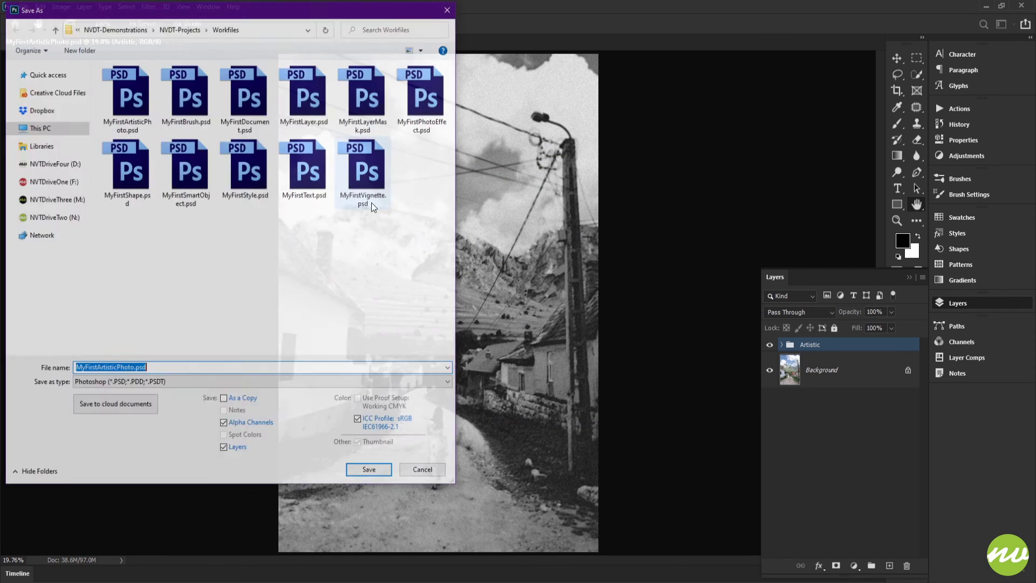
{"action": "left_click", "coordinate": [171, 29]}
{"action": "double_click", "coordinate": [123, 76]}
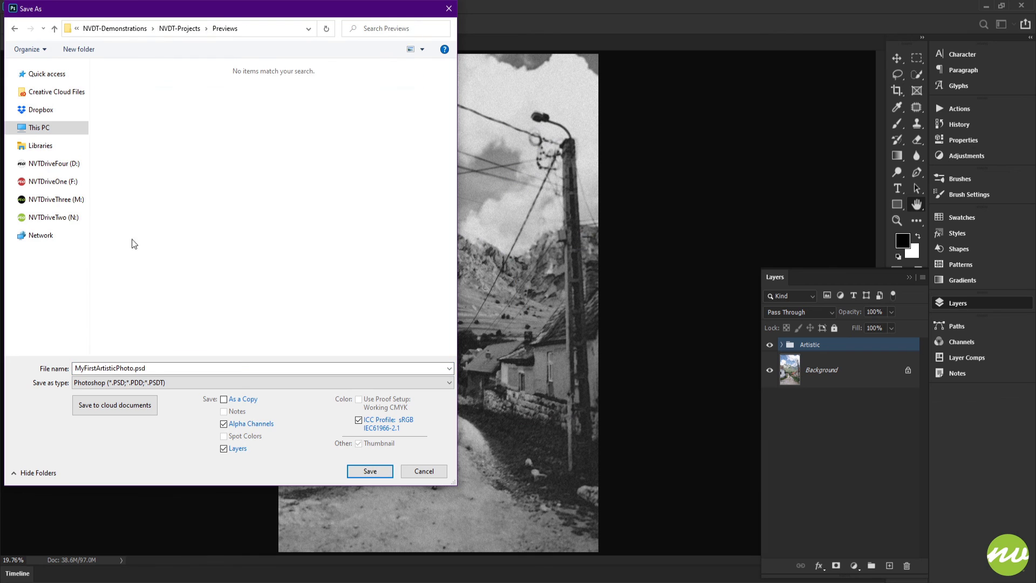
{"action": "left_click", "coordinate": [173, 381]}
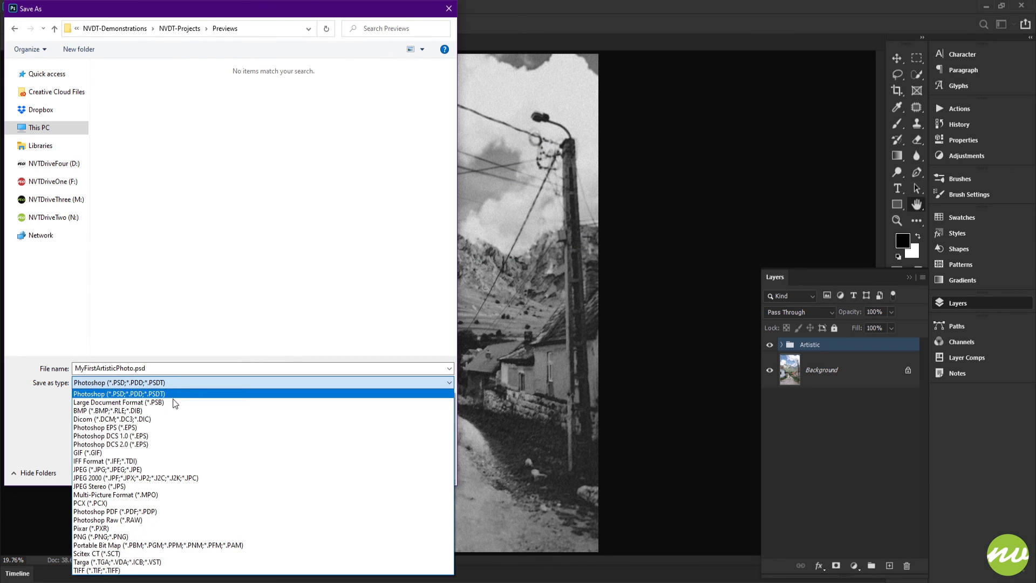
{"action": "left_click", "coordinate": [184, 476]}
{"action": "double_click", "coordinate": [199, 368]}
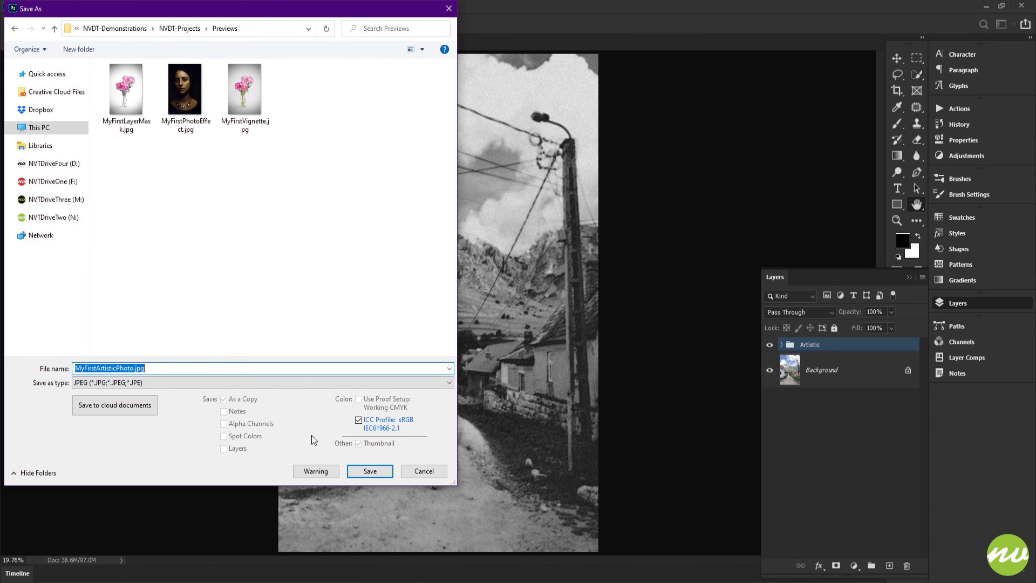
{"action": "left_click", "coordinate": [370, 472]}
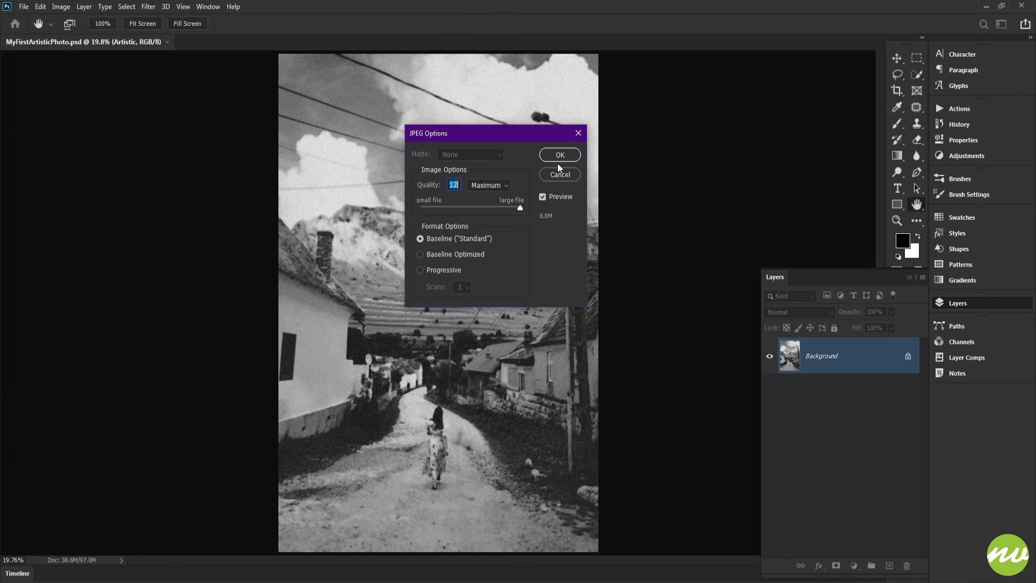
{"action": "left_click", "coordinate": [555, 156]}
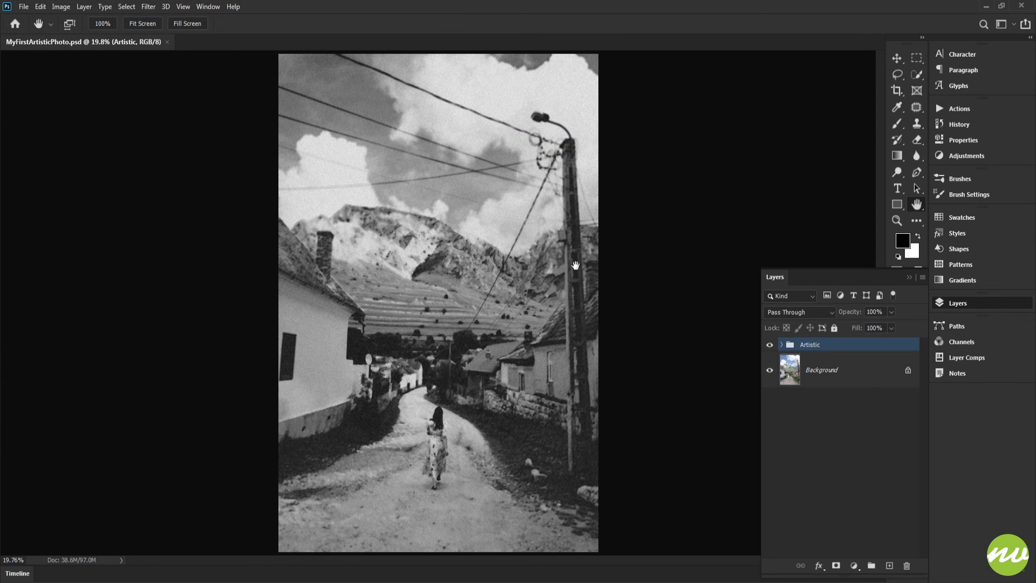